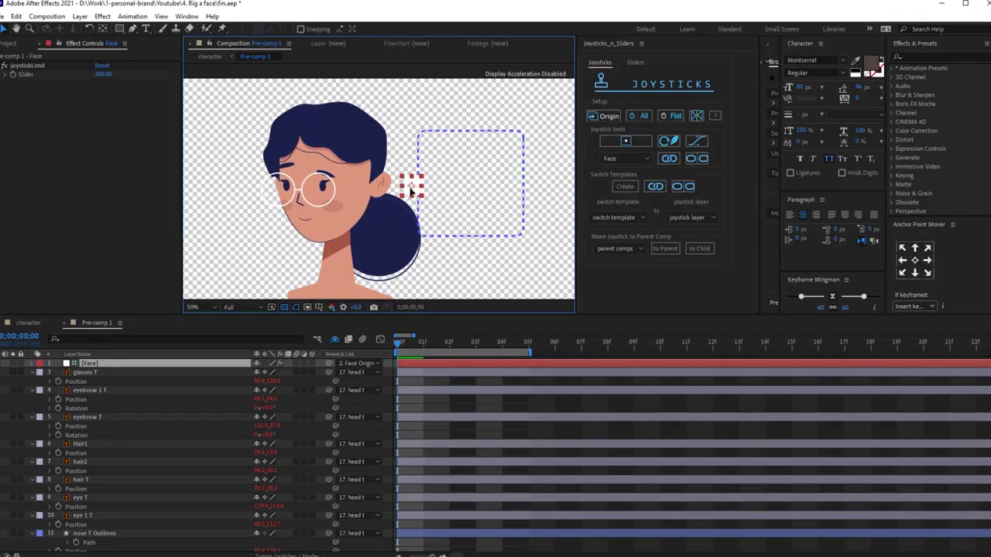
# Move the Face joystick controller to preview how the rigged head turns
pyautogui.moveTo(476, 192); pyautogui.dragTo(428, 226)
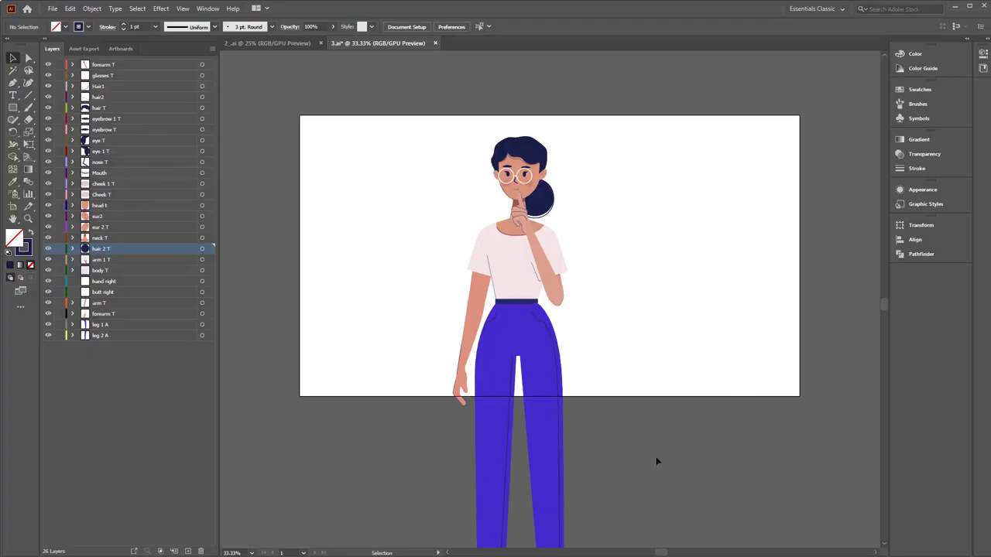
# In Illustrator, examine the character's glasses, Hair1 and hair2 layers by selecting their artwork up close
pyautogui.hotkey('ctrl', '1')
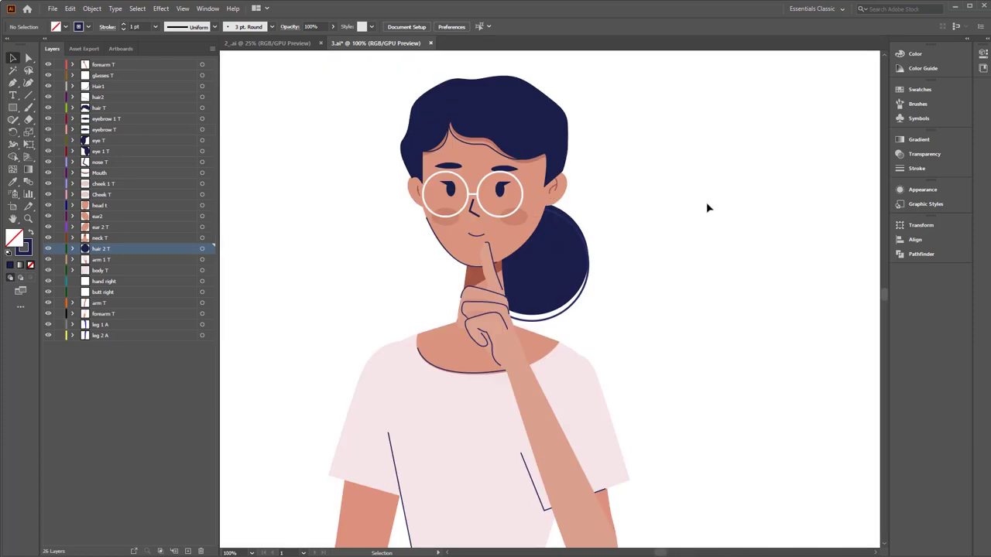
pyautogui.click(110, 79)
pyautogui.click(202, 75)
pyautogui.click(202, 86)
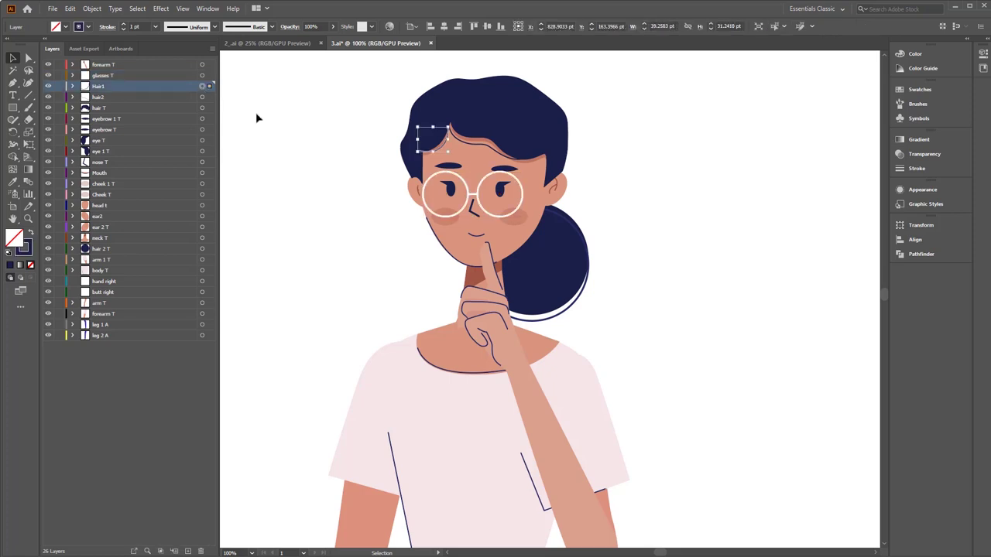
pyautogui.scroll(4, 412, 127)
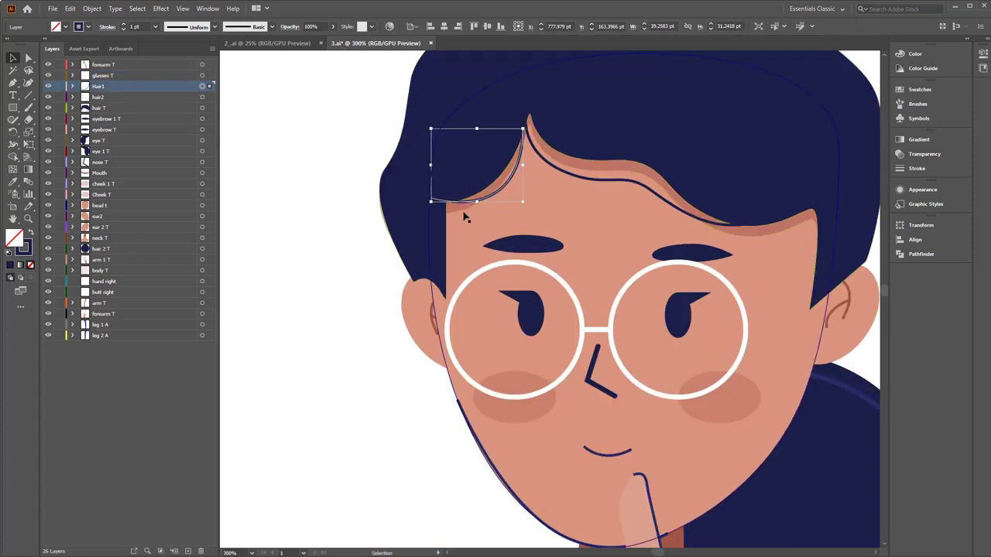
pyautogui.click(118, 97)
pyautogui.click(202, 97)
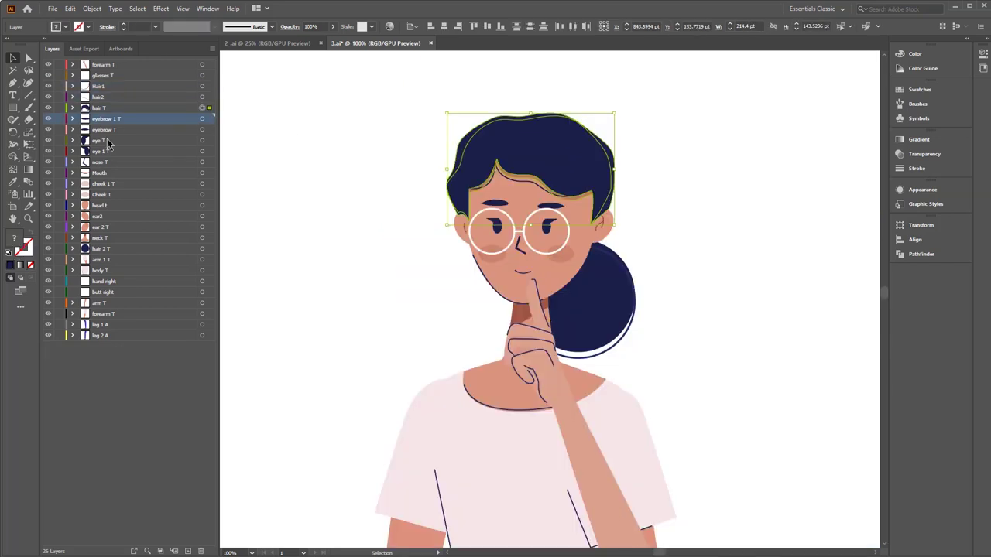
# Go through the remaining head layers, from the eyes, nose and mouth to the cheeks, head, ears and neck
pyautogui.click(109, 141)
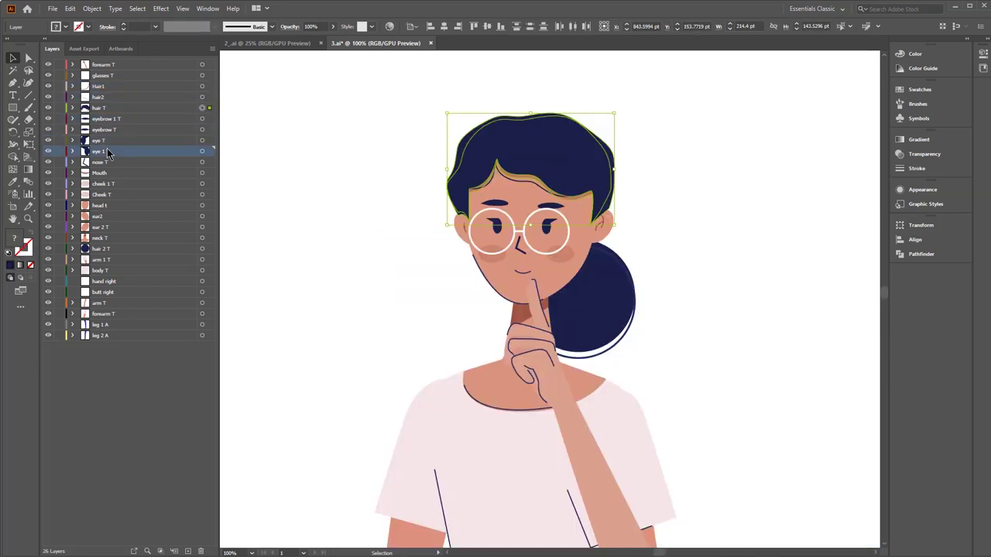
pyautogui.click(108, 154)
pyautogui.click(107, 163)
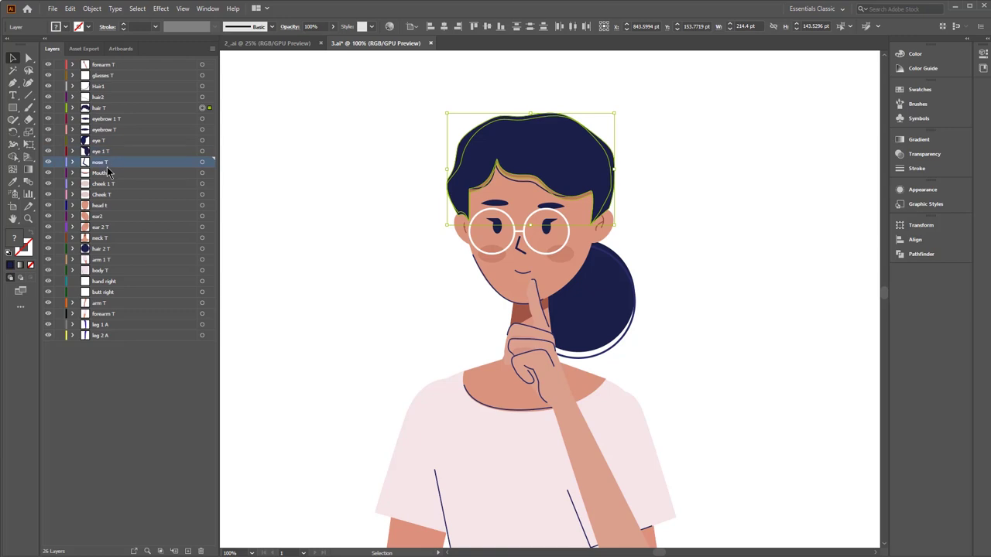
pyautogui.click(106, 175)
pyautogui.click(109, 185)
pyautogui.click(109, 195)
pyautogui.click(109, 207)
pyautogui.click(108, 218)
pyautogui.click(107, 228)
pyautogui.click(105, 239)
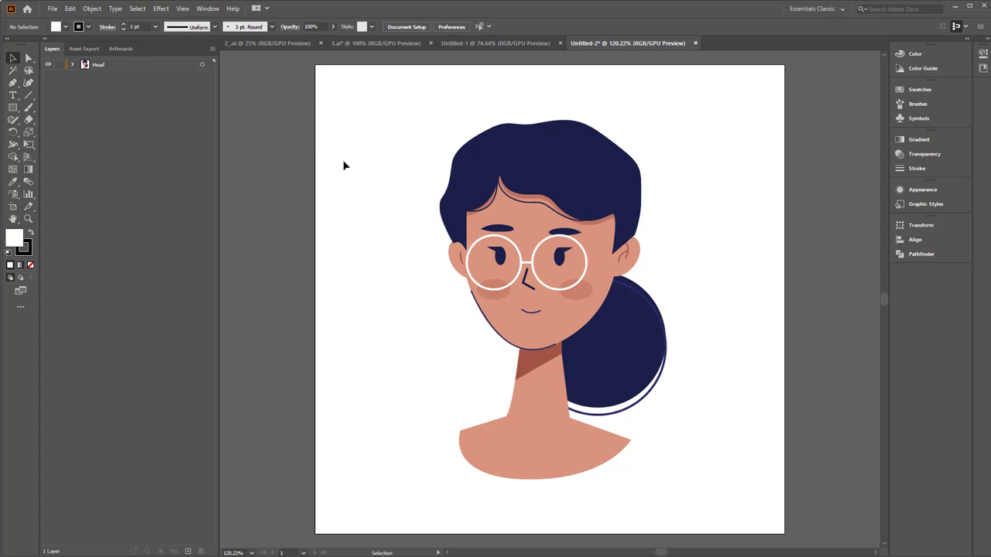
# Expand the Head layer and release the paths of its Layer 2 sublayer to separate layers in sequence
pyautogui.click(100, 65)
pyautogui.click(72, 64)
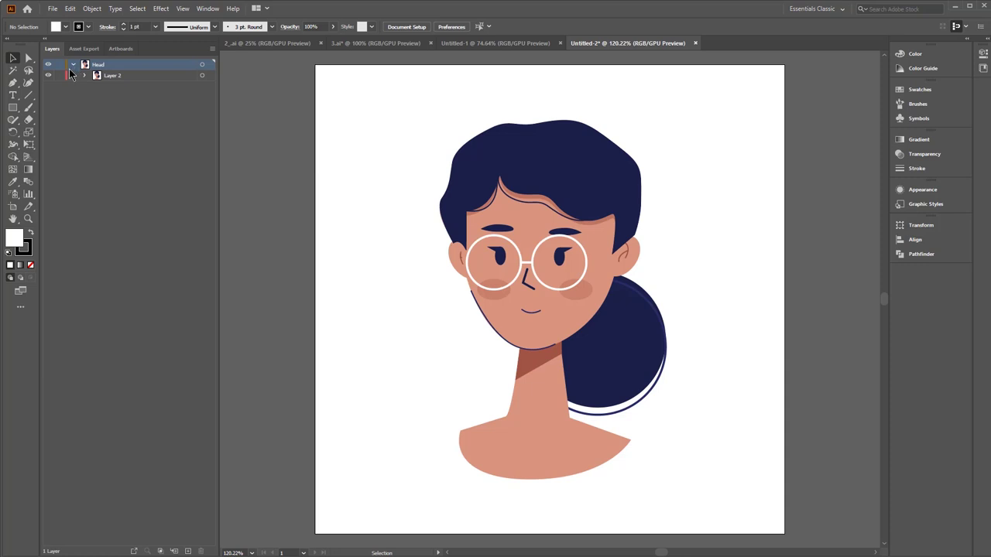
pyautogui.click(83, 75)
pyautogui.click(124, 77)
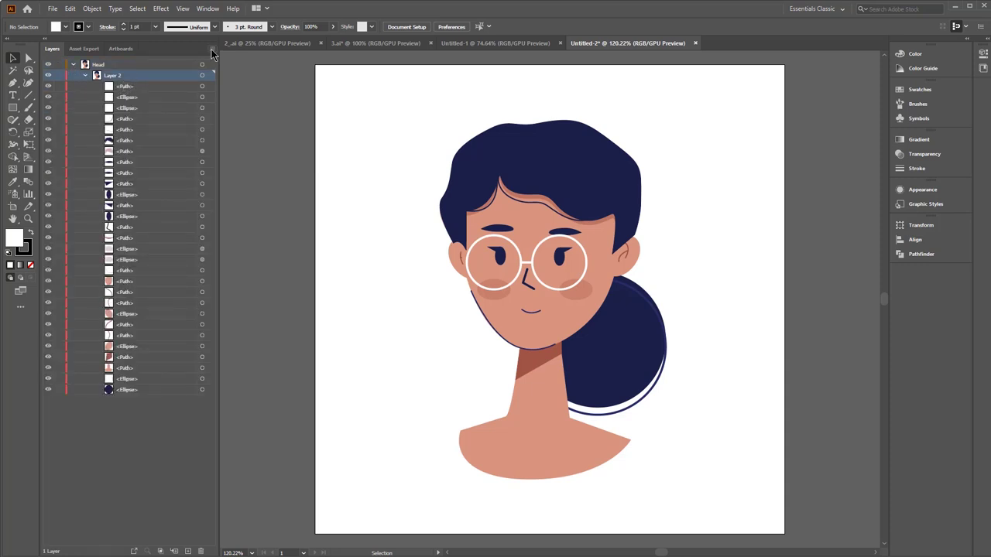
pyautogui.click(212, 51)
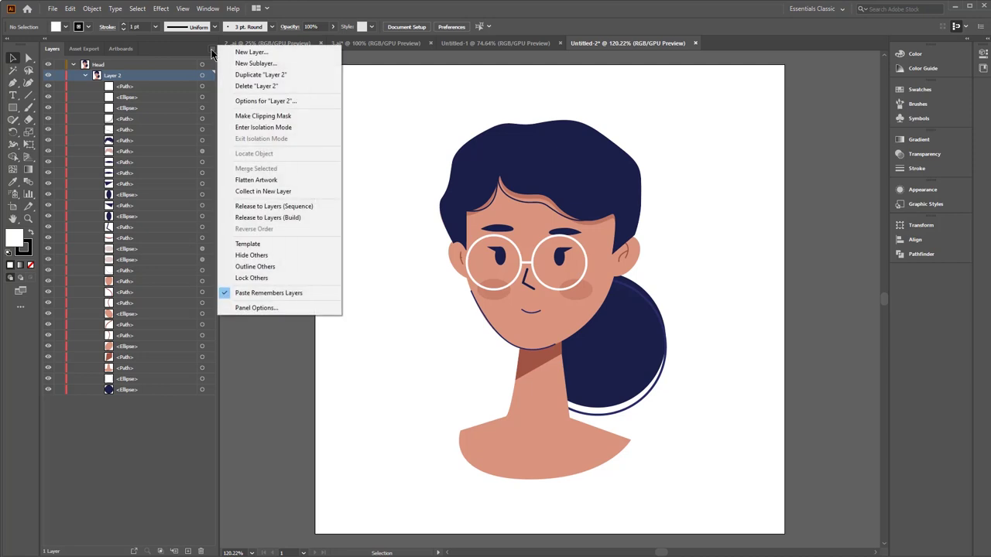
pyautogui.click(243, 207)
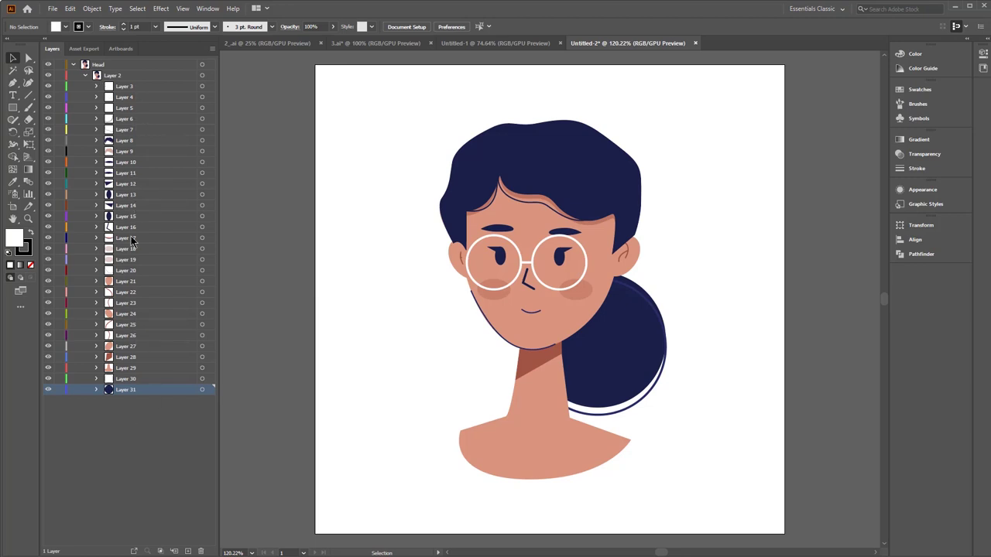
# Move Layer 3 through Layer 31 out of the Head layer to the top level of the layer stack
pyautogui.click(146, 89)
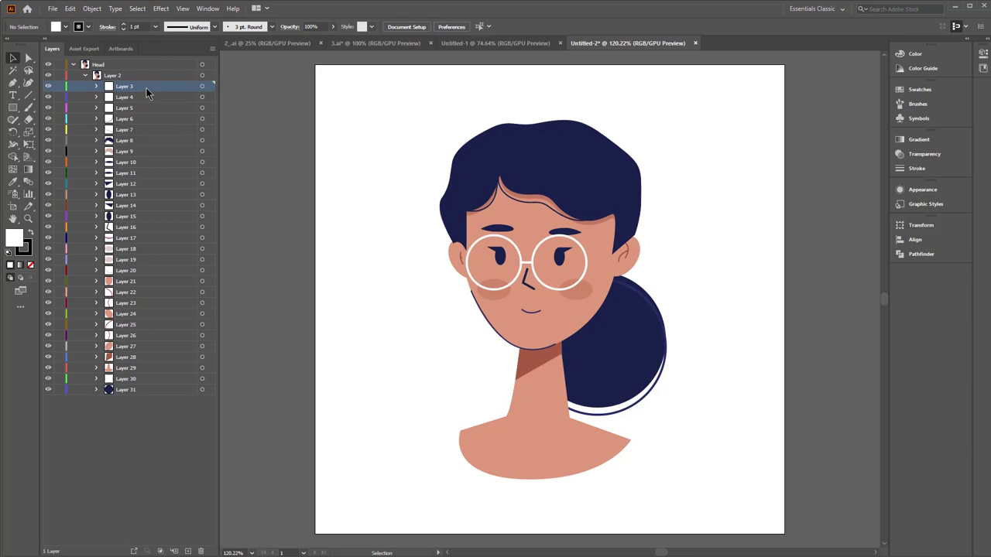
pyautogui.keyDown('shift'); pyautogui.click(130, 393); pyautogui.keyUp('shift')
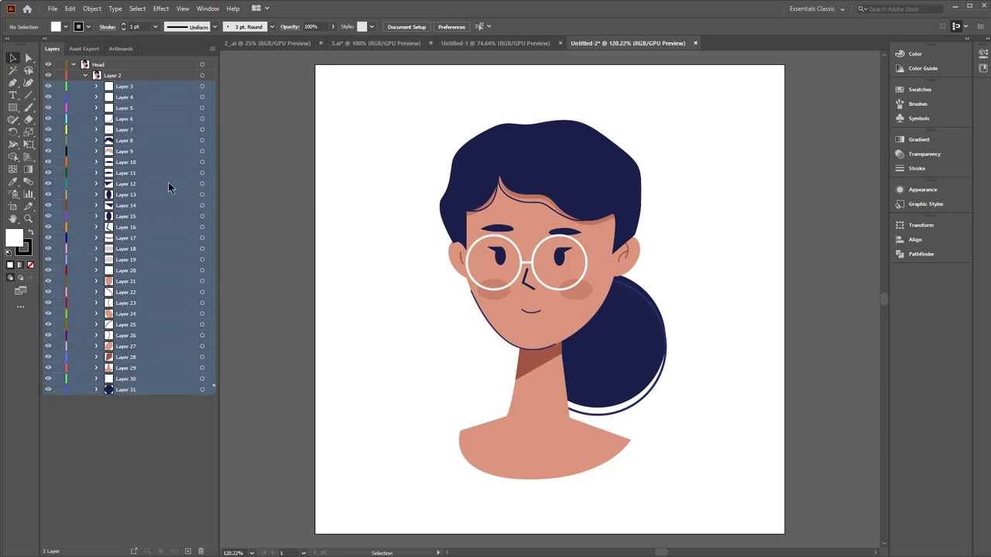
pyautogui.moveTo(164, 151); pyautogui.dragTo(127, 411)
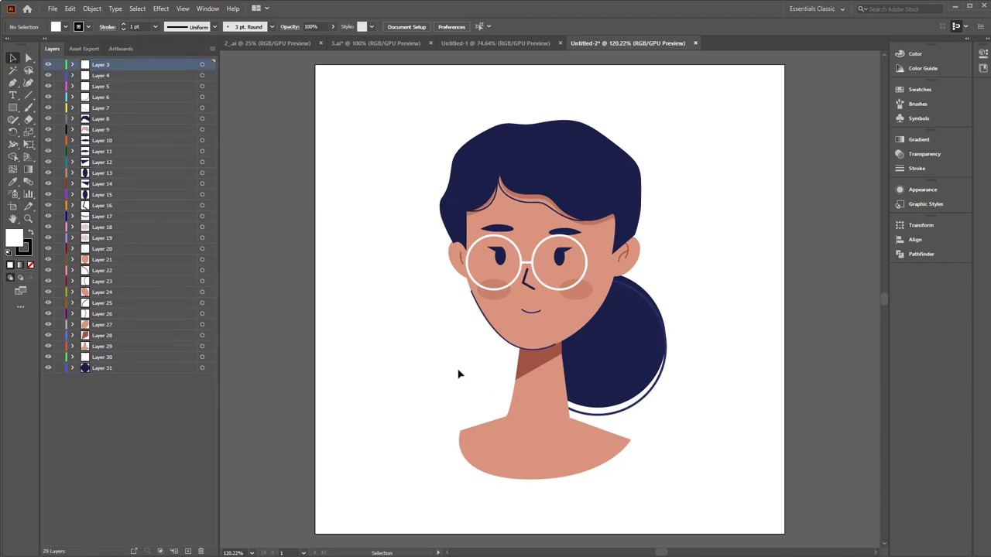
# Check which artwork Layer 5 holds and combine the glasses parts on Layers 3, 4 and 5 into Layer 3
pyautogui.click(108, 87)
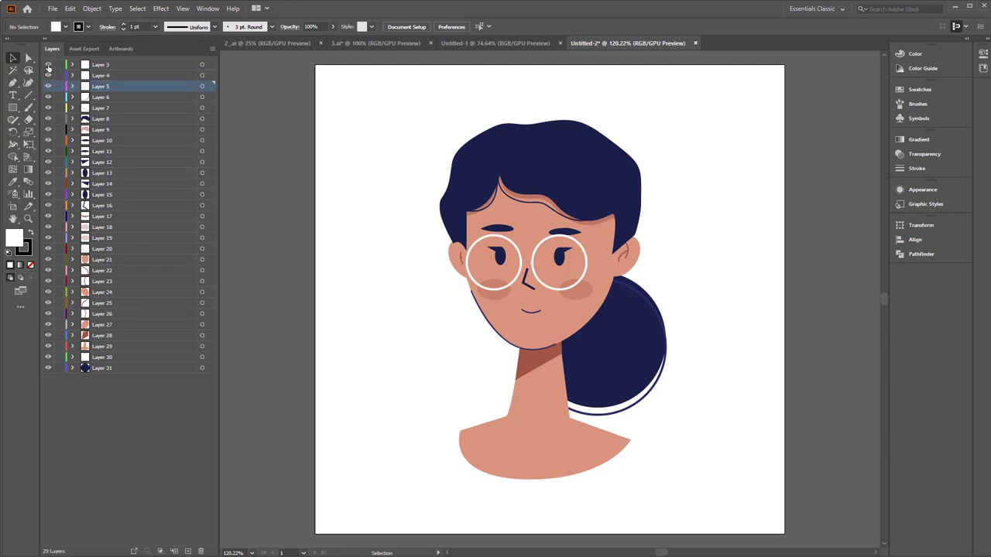
pyautogui.click(48, 86)
pyautogui.click(48, 86)
pyautogui.keyDown('shift'); pyautogui.click(109, 78); pyautogui.keyUp('shift')
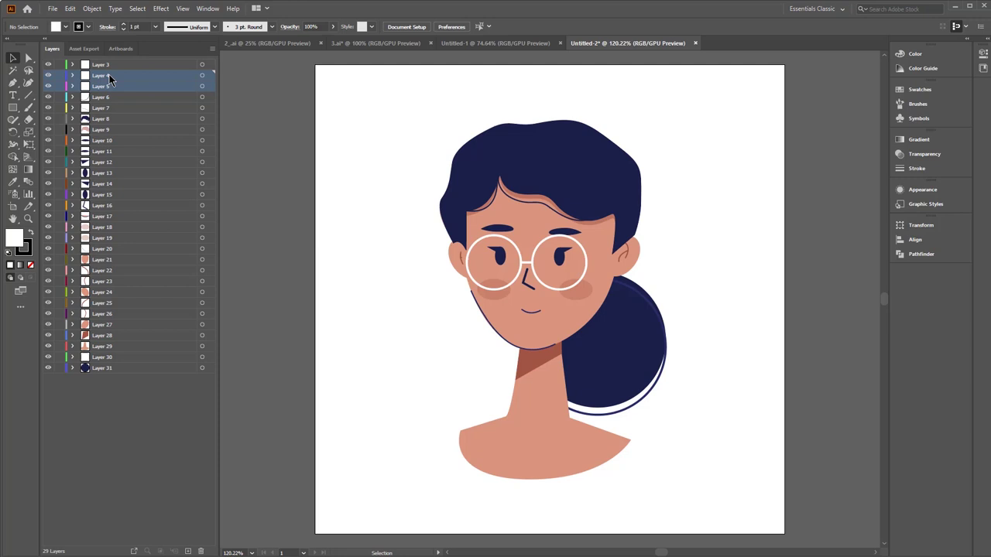
pyautogui.keyDown('shift'); pyautogui.click(113, 65); pyautogui.keyUp('shift')
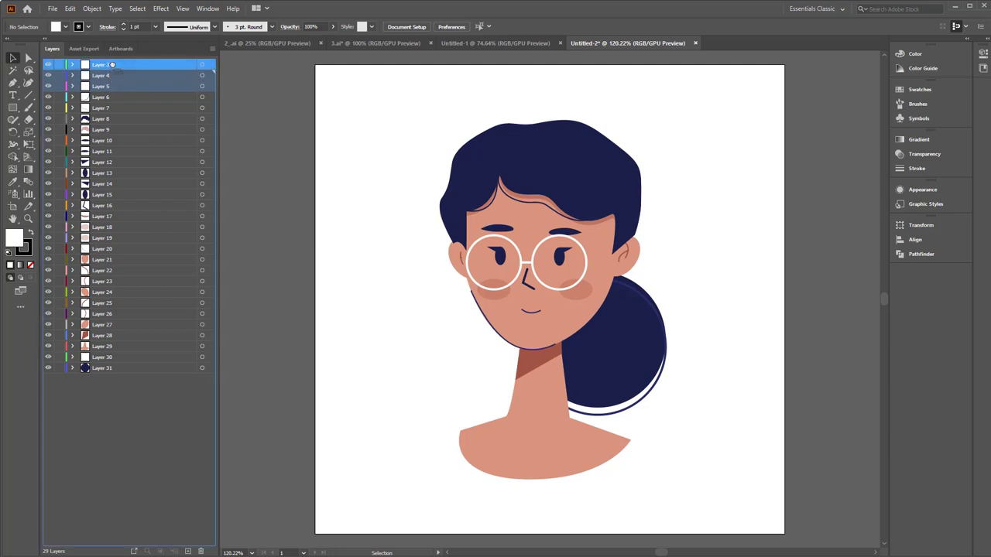
pyautogui.moveTo(112, 65); pyautogui.dragTo(111, 65)
# Rename Layer 3 as glasses and Layer 6 as hair
pyautogui.click(104, 66)
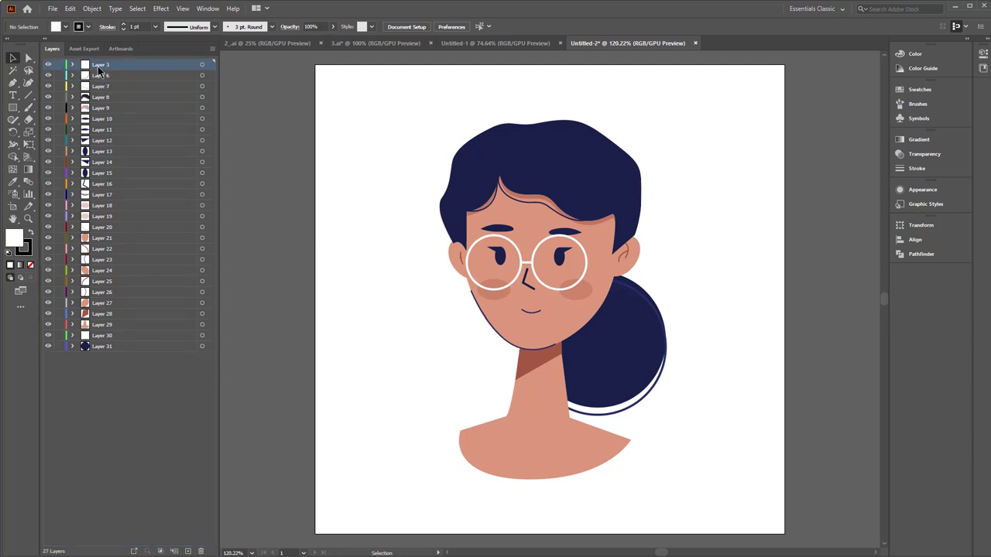
pyautogui.doubleClick(101, 65)
pyautogui.write('F')
pyautogui.press('Return')
pyautogui.click(98, 76)
pyautogui.doubleClick(100, 76)
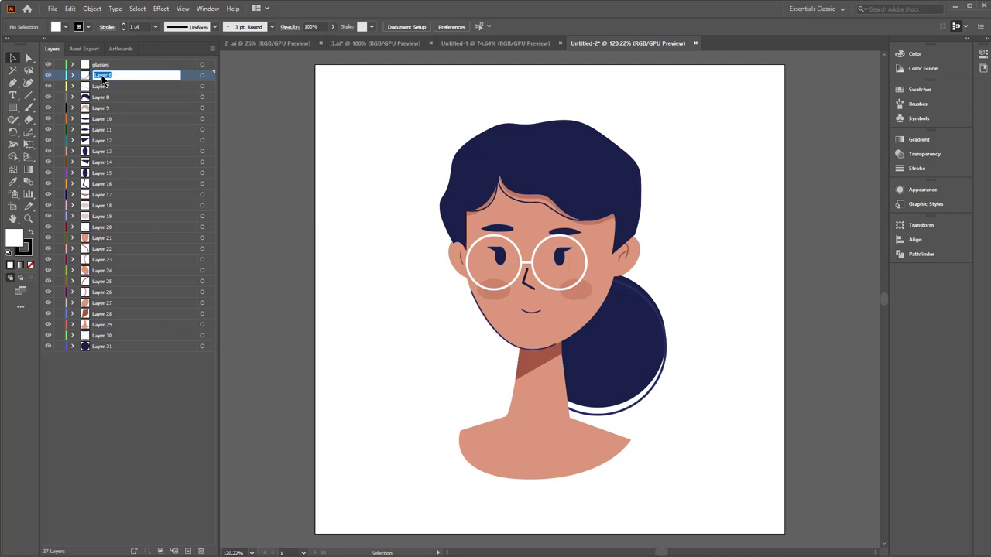
pyautogui.write('hair')
pyautogui.press('Return')
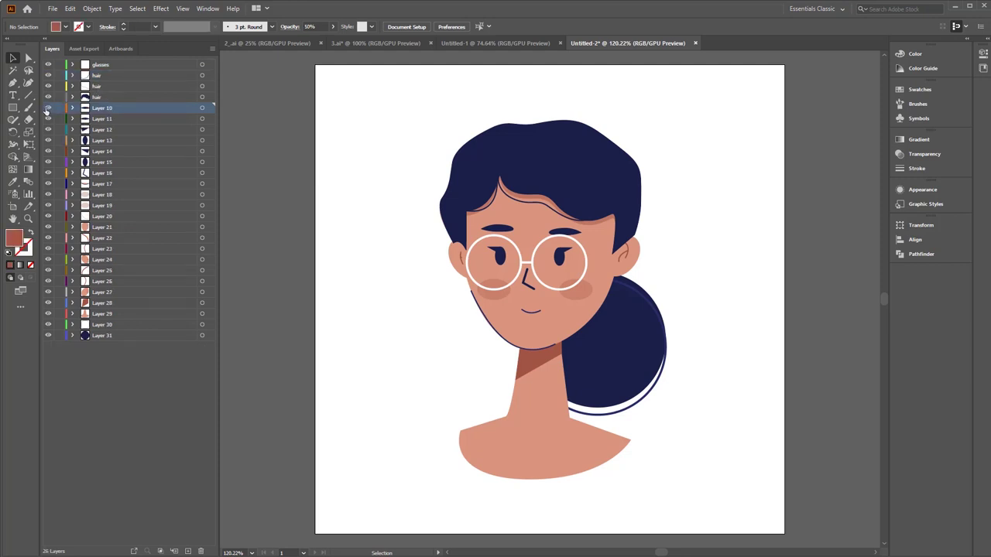
# Check the artwork on Layer 10, rename that layer as eyebrow, and open the name of Layer 11 for editing
pyautogui.click(45, 109)
pyautogui.click(45, 108)
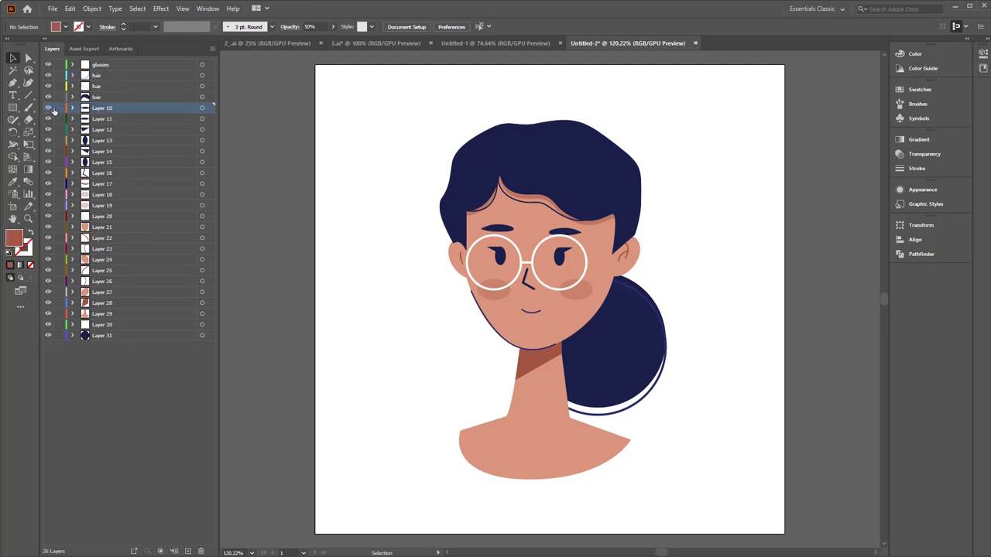
pyautogui.doubleClick(114, 112)
pyautogui.write('eyebrow')
pyautogui.press('Return')
pyautogui.doubleClick(103, 119)
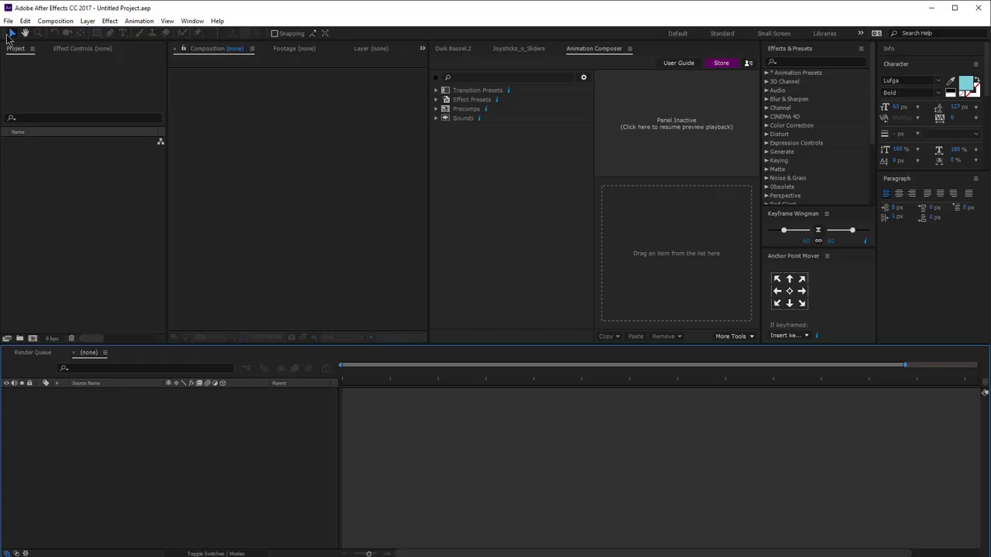
# In After Effects, import the character Illustrator file as Composition - Retain Layer Sizes and widen the composition viewer
pyautogui.click(8, 21)
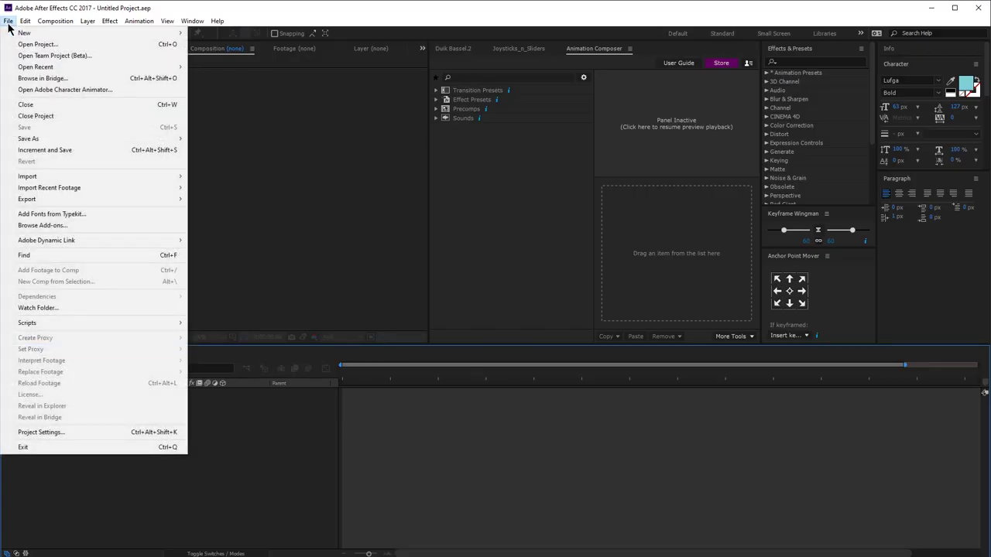
pyautogui.moveTo(73, 177)
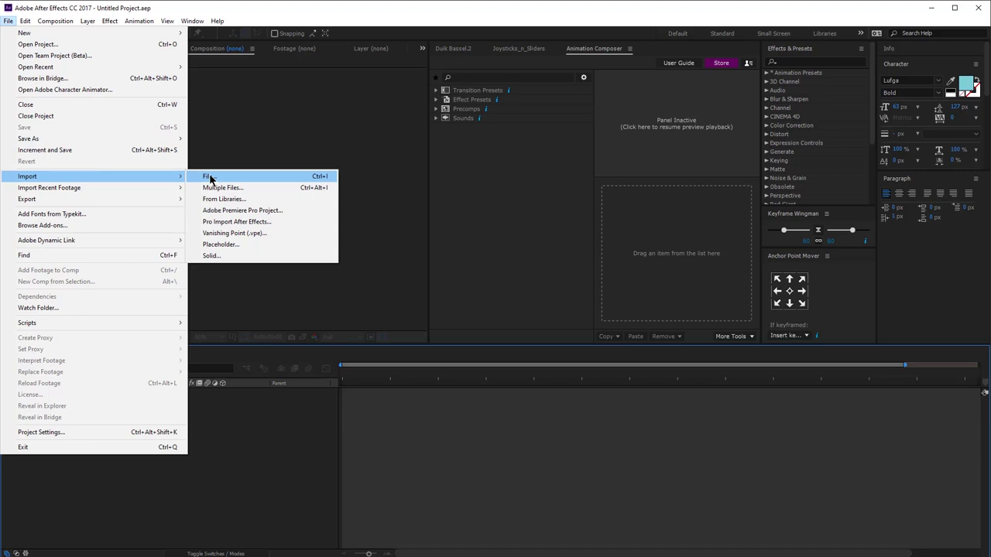
pyautogui.click(209, 178)
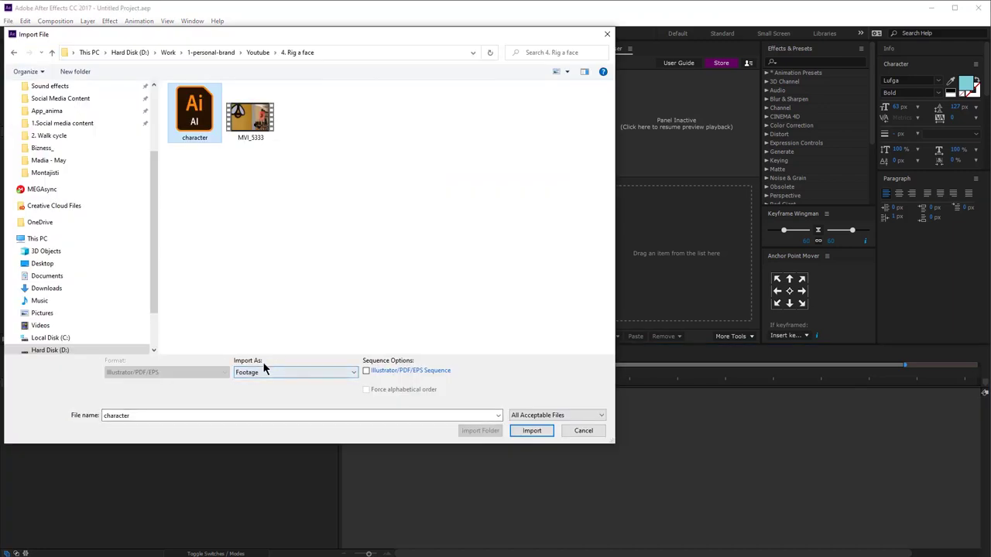
pyautogui.click(298, 376)
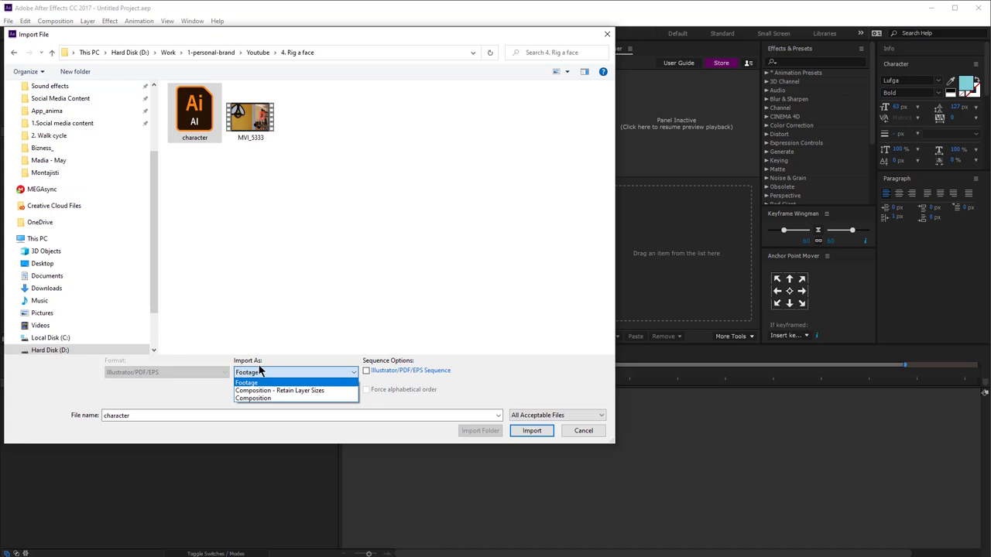
pyautogui.click(325, 390)
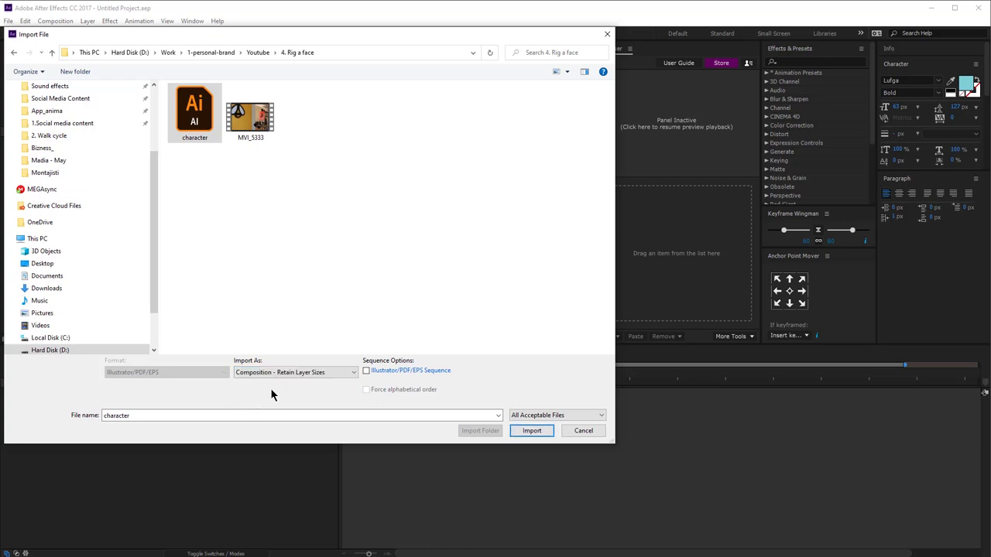
pyautogui.click(533, 431)
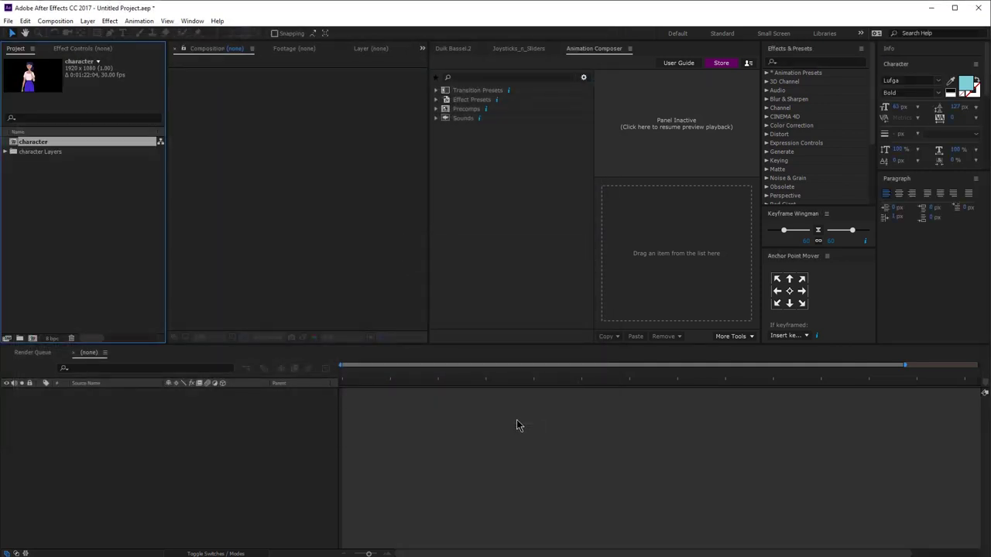
pyautogui.moveTo(427, 167); pyautogui.dragTo(574, 162)
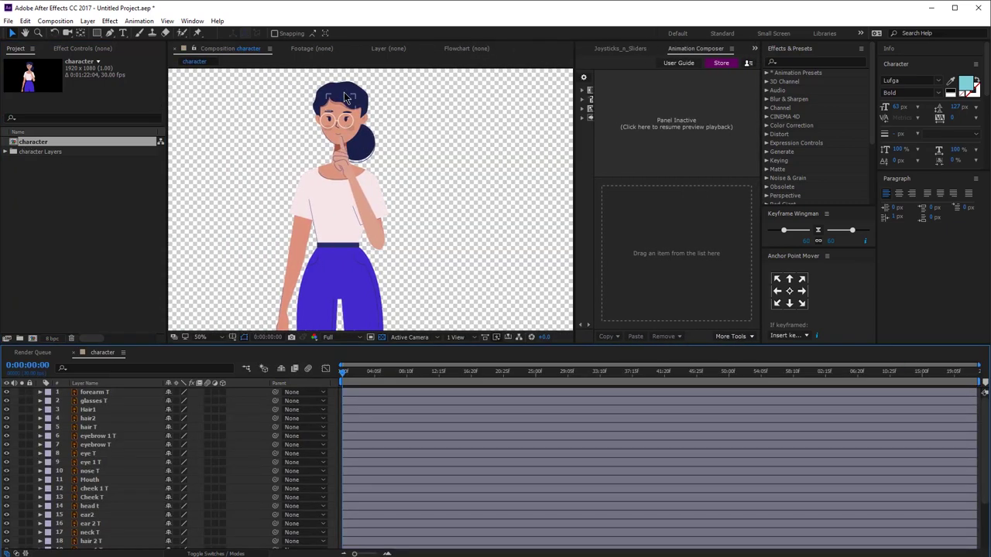
# Select the head layers from glasses T to hair 2 T, check them by toggling visibility, and pre-compose them
pyautogui.click(107, 400)
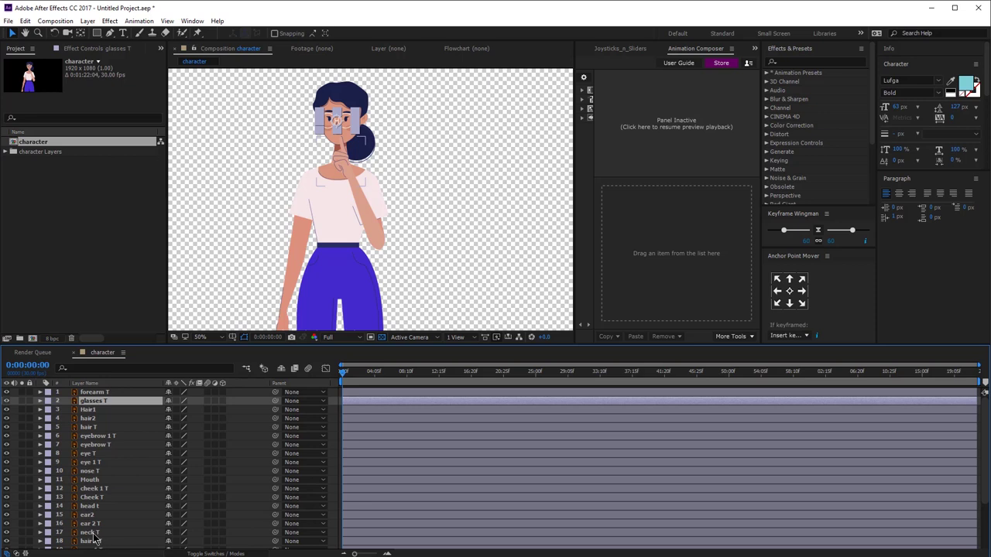
pyautogui.hotkey('ctrl', 'a')
pyautogui.click(7, 534)
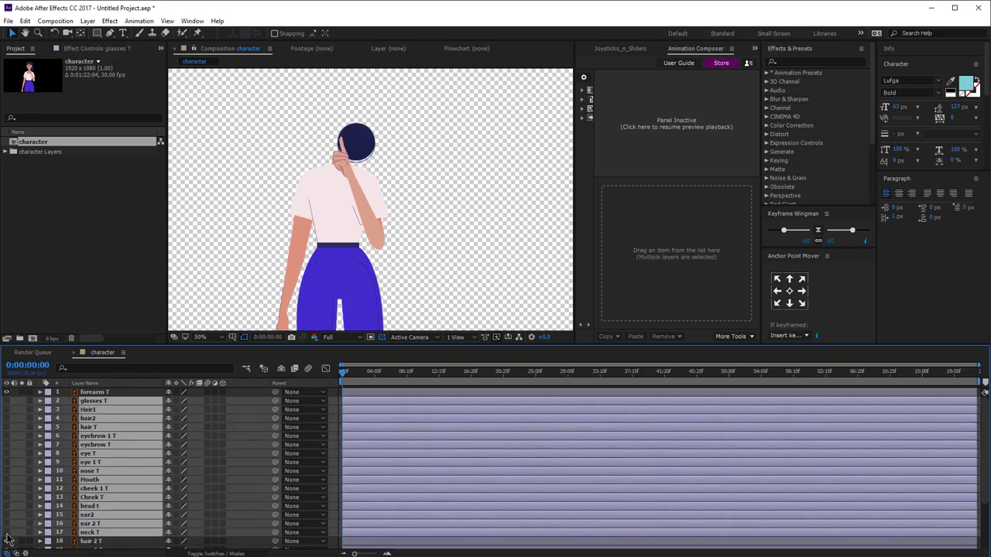
pyautogui.hotkey('ctrl', 'z')
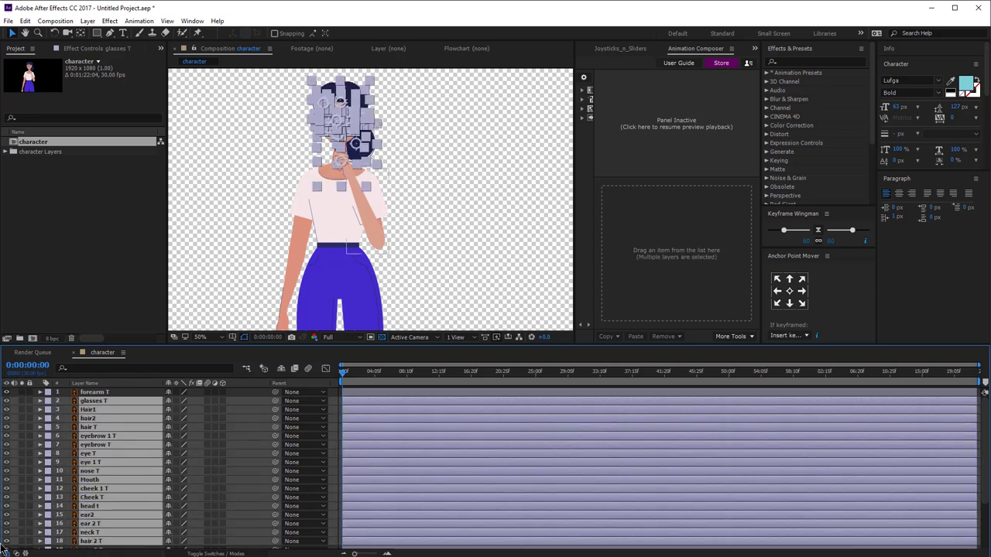
pyautogui.click(6, 543)
pyautogui.click(7, 543)
pyautogui.rightClick(113, 466)
pyautogui.click(151, 369)
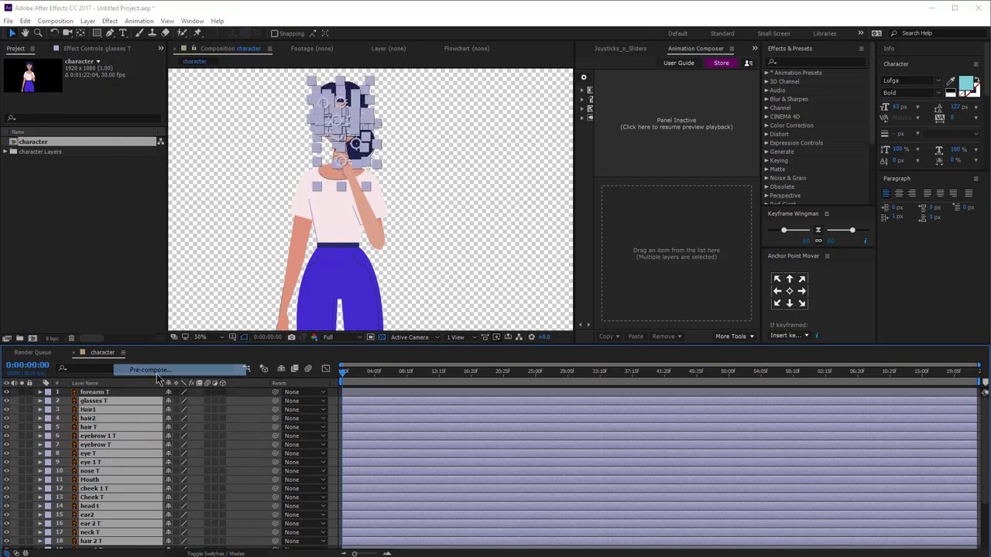
pyautogui.click(915, 424)
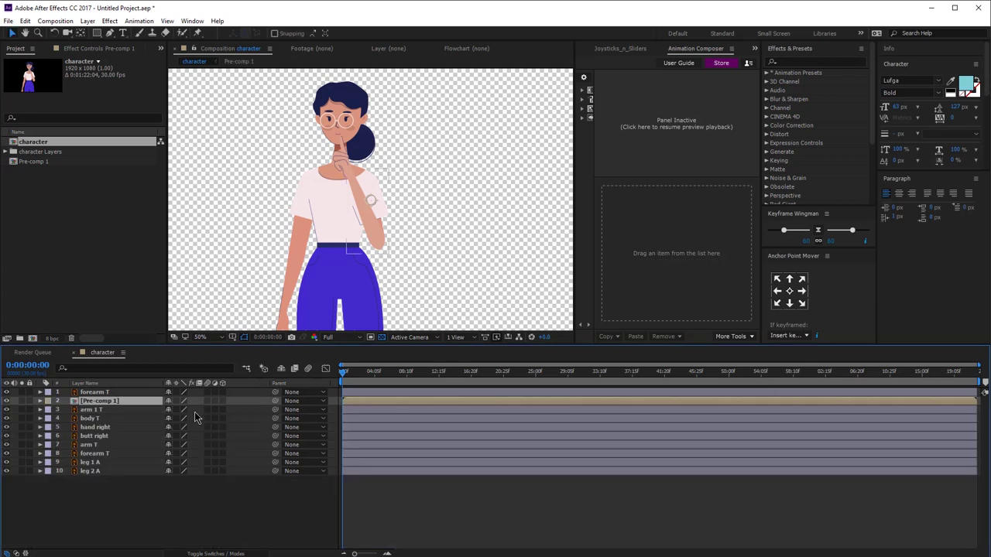
# Open the head pre-comp, Pre-comp 1, enlarge the view of the head, and bring up the Joysticks_n_Sliders panel
pyautogui.doubleClick(119, 401)
pyautogui.scroll(2, 302, 116)
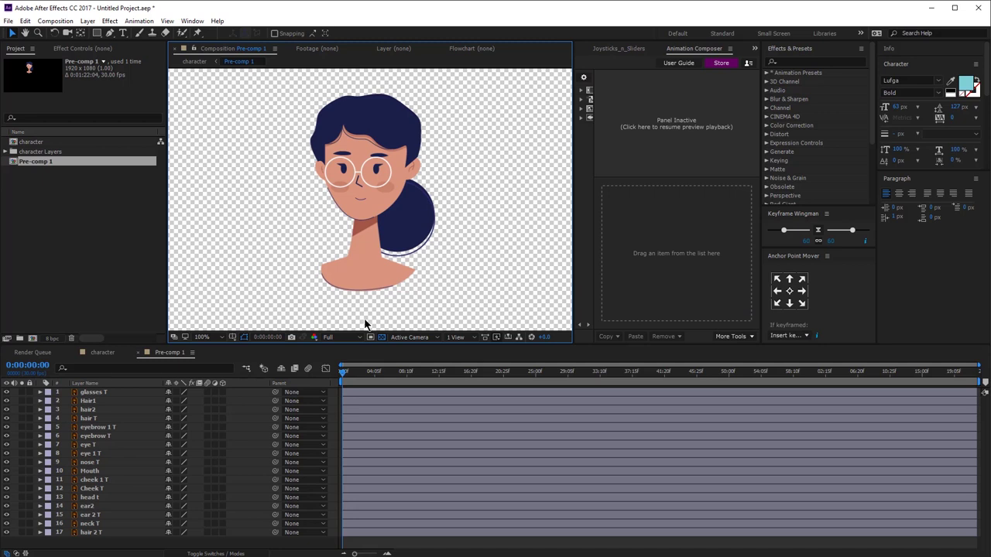
pyautogui.click(634, 48)
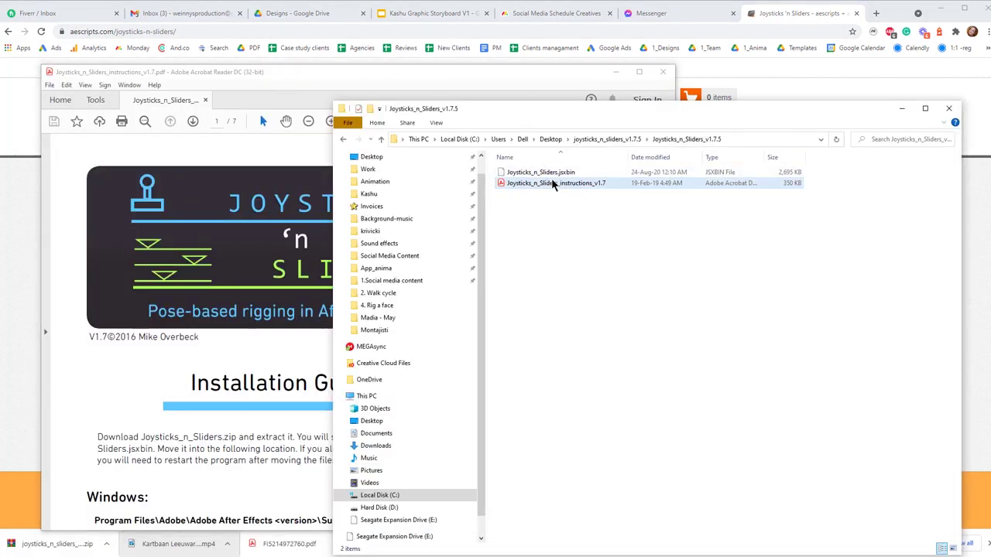
# In the Joysticks_n_Sliders instructions PDF, find the Windows installation path and copy the folder name ScriptUI Panels
pyautogui.click(504, 185)
pyautogui.click(255, 86)
pyautogui.scroll(-3, 323, 335)
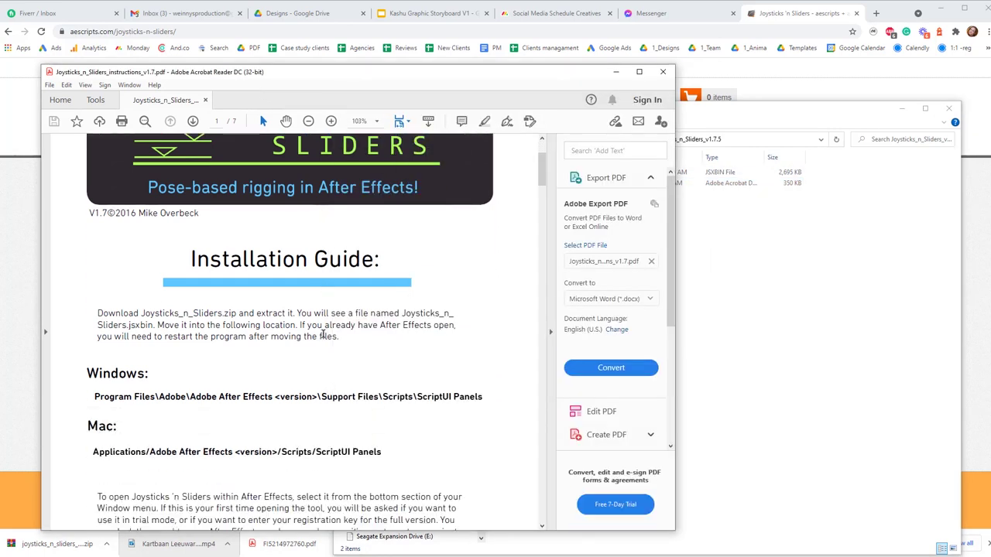
pyautogui.scroll(-2, 367, 288)
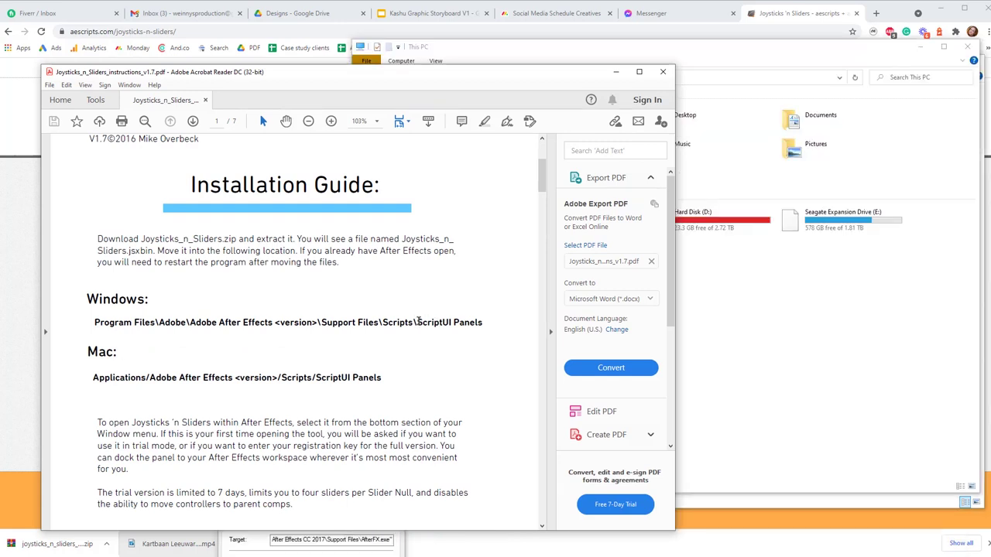
pyautogui.moveTo(418, 322); pyautogui.dragTo(481, 323)
pyautogui.hotkey('ctrl', 'c')
# Search This PC for ScriptUI Panels and move Joysticks_n_Sliders.jsxbin from the downloaded plugin folder into it
pyautogui.click(915, 77)
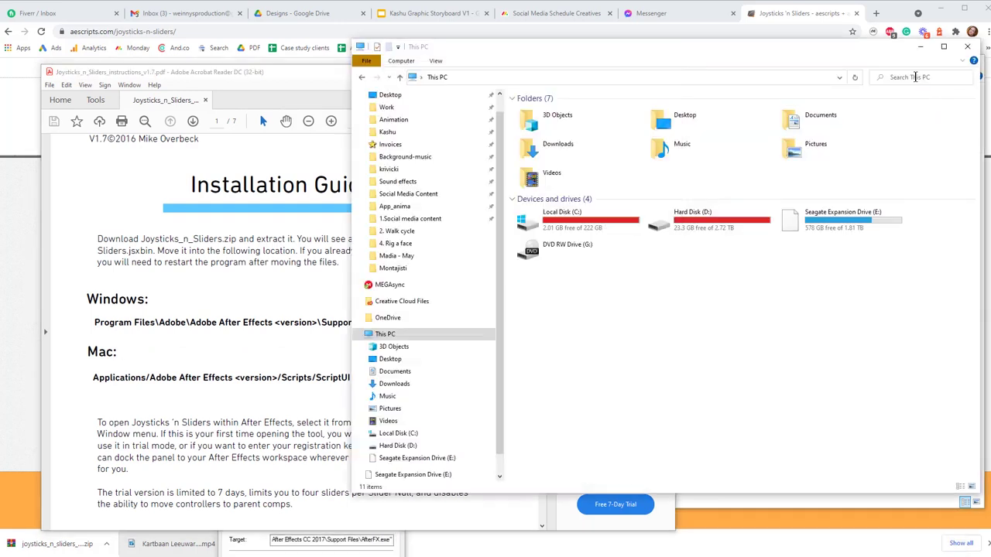
pyautogui.hotkey('ctrl', 'v')
pyautogui.press('Return')
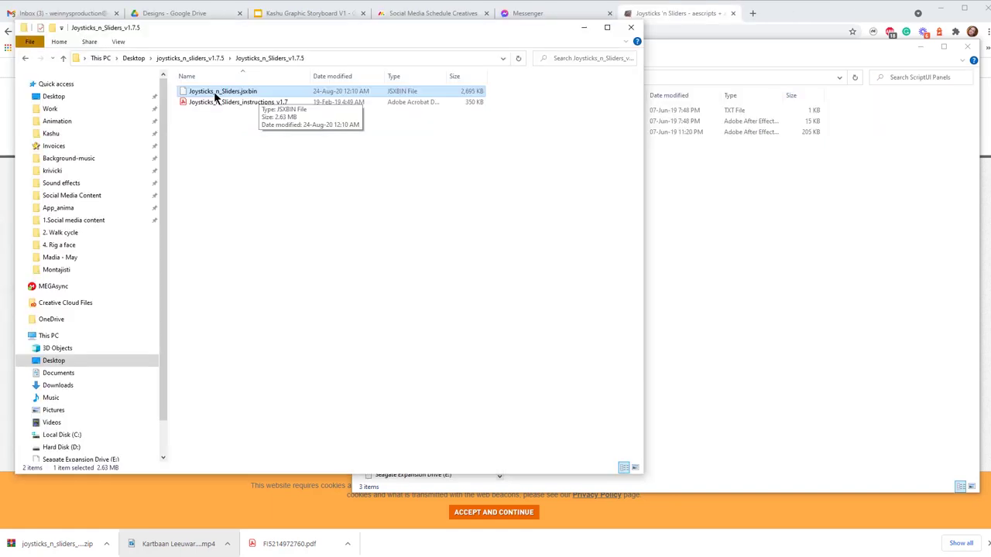
pyautogui.moveTo(214, 91); pyautogui.dragTo(661, 206)
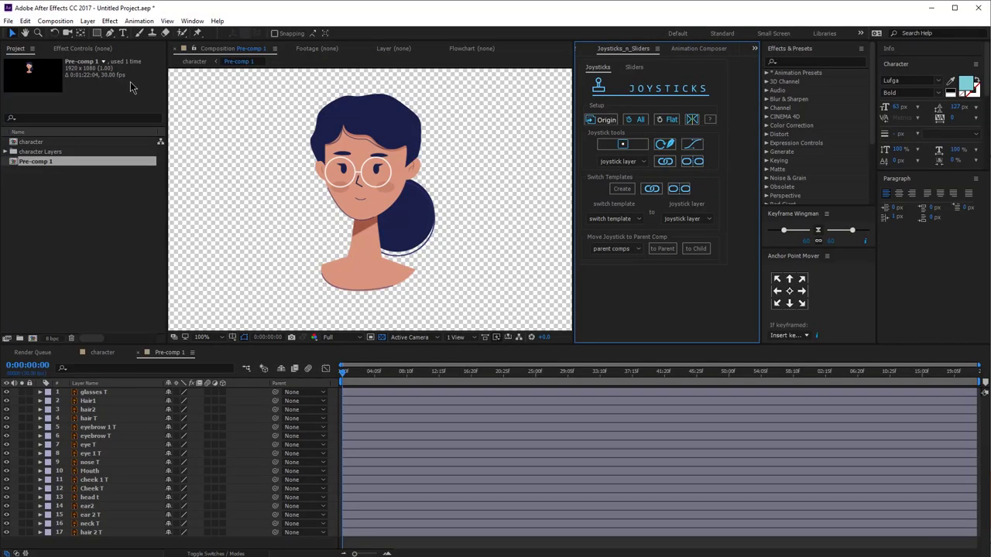
# Switch to After Effects and open the Joysticks_n_Sliders.jsxbin script
pyautogui.click(193, 21)
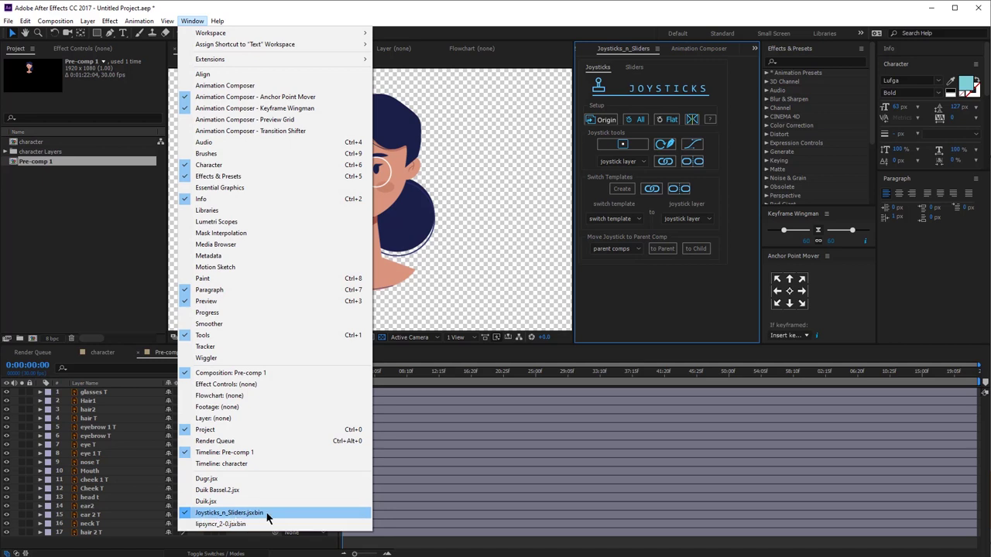
pyautogui.click(235, 515)
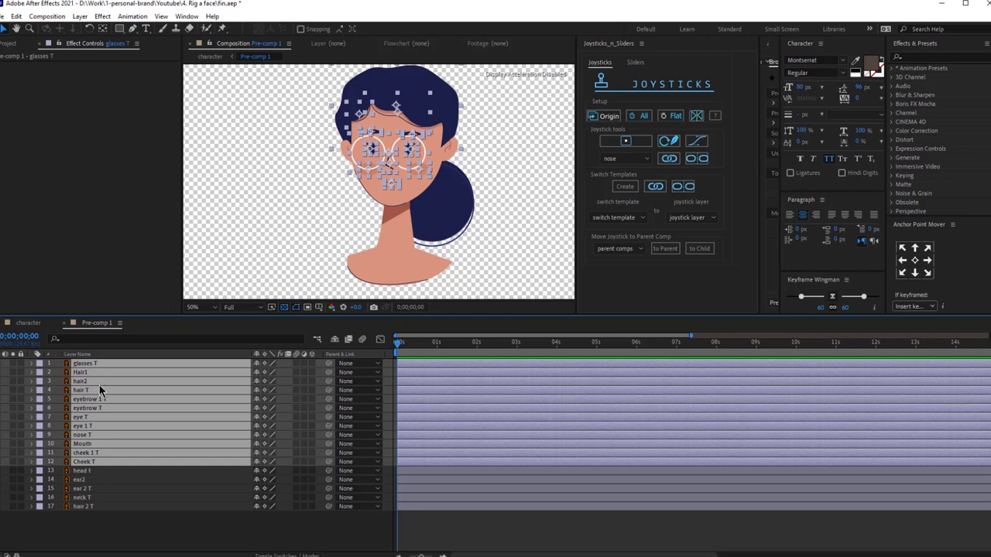
# Parent glasses T through Cheek T, ear2, ear 2 T and hair 2 T to head t, and parent head t to neck T
pyautogui.moveTo(288, 472); pyautogui.dragTo(81, 471)
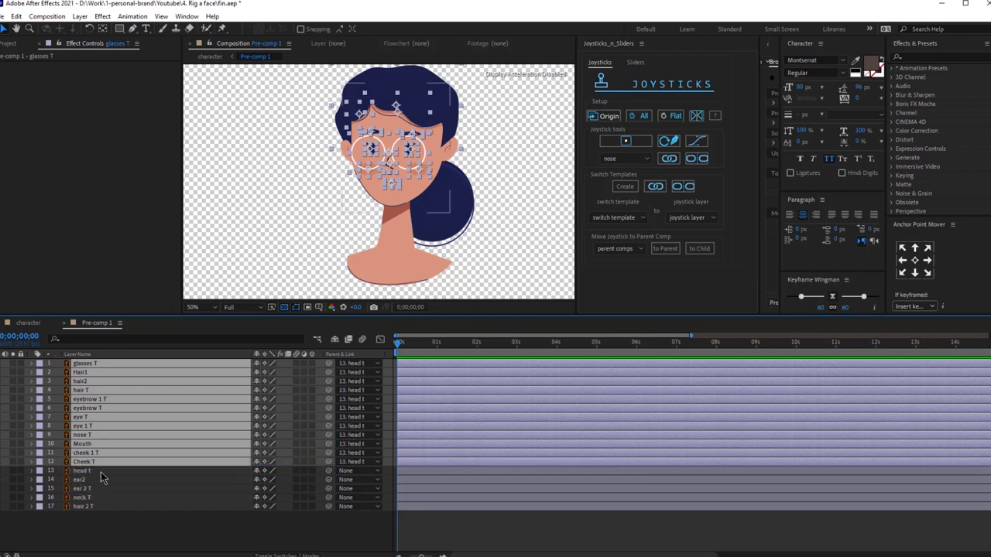
pyautogui.click(99, 473)
pyautogui.click(82, 480)
pyautogui.keyDown('shift'); pyautogui.click(82, 489); pyautogui.keyUp('shift')
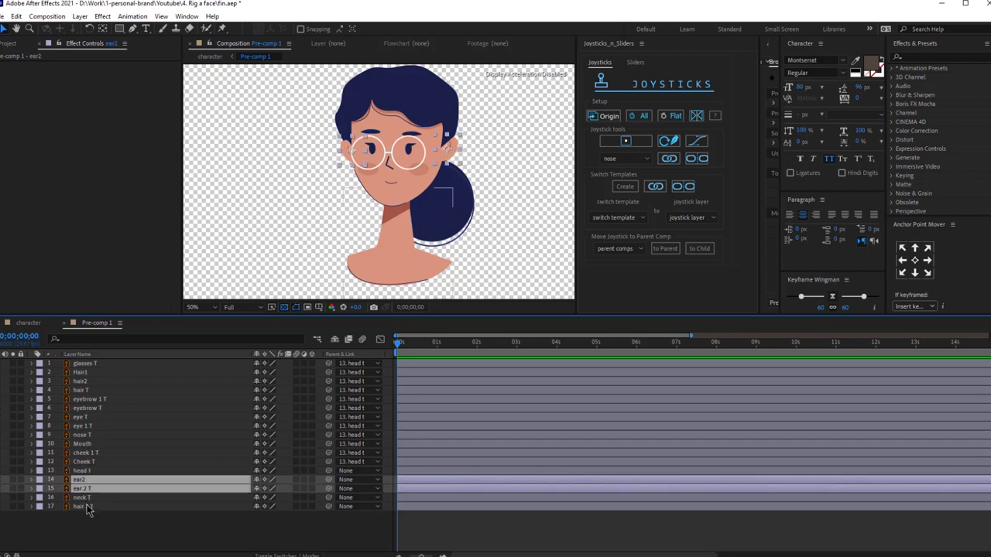
pyautogui.keyDown('ctrl'); pyautogui.click(88, 508); pyautogui.keyUp('ctrl')
pyautogui.moveTo(328, 479); pyautogui.dragTo(121, 471)
pyautogui.click(121, 469)
pyautogui.moveTo(306, 475); pyautogui.dragTo(66, 499)
# Try rotating the neck T layer to test the parenting, and undo the rotation
pyautogui.click(83, 499)
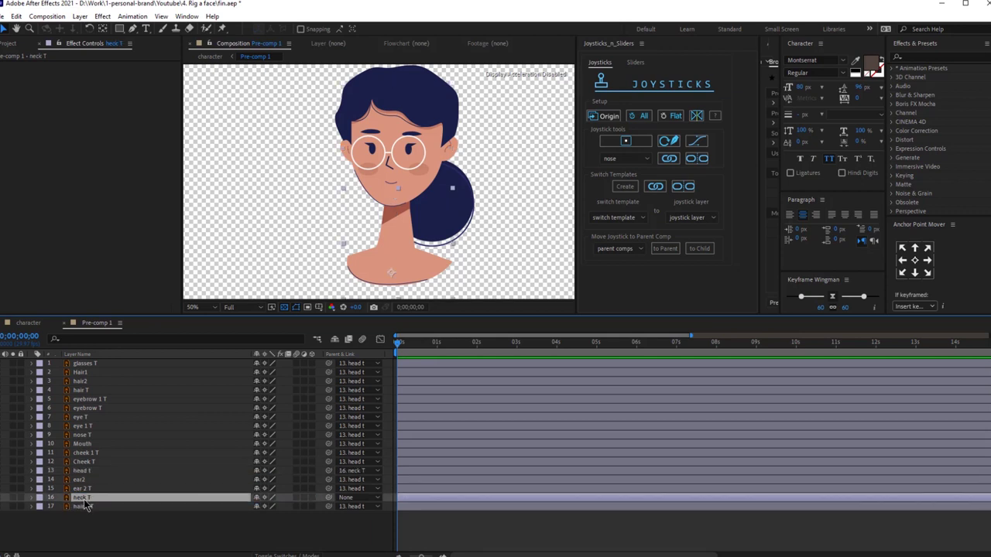
pyautogui.press('r')
pyautogui.moveTo(267, 507)
pyautogui.mouseDown()
pyautogui.moveTo(294, 507)
pyautogui.moveTo(247, 503)
pyautogui.moveTo(283, 503)
pyautogui.mouseUp()
pyautogui.hotkey('ctrl', 'z')
# Mark the neck T layer as shy and hide shy layers in the timeline
pyautogui.click(206, 546)
pyautogui.click(90, 498)
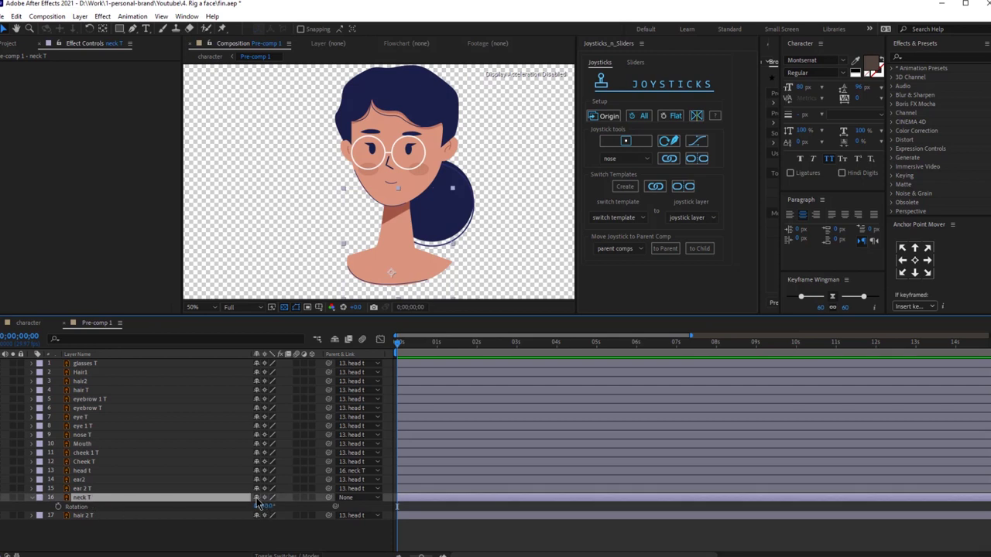
pyautogui.click(335, 342)
# Select all the visible layers from glasses T to hair 2 T and add Position keyframes at the first frame
pyautogui.moveTo(107, 524); pyautogui.dragTo(37, 360)
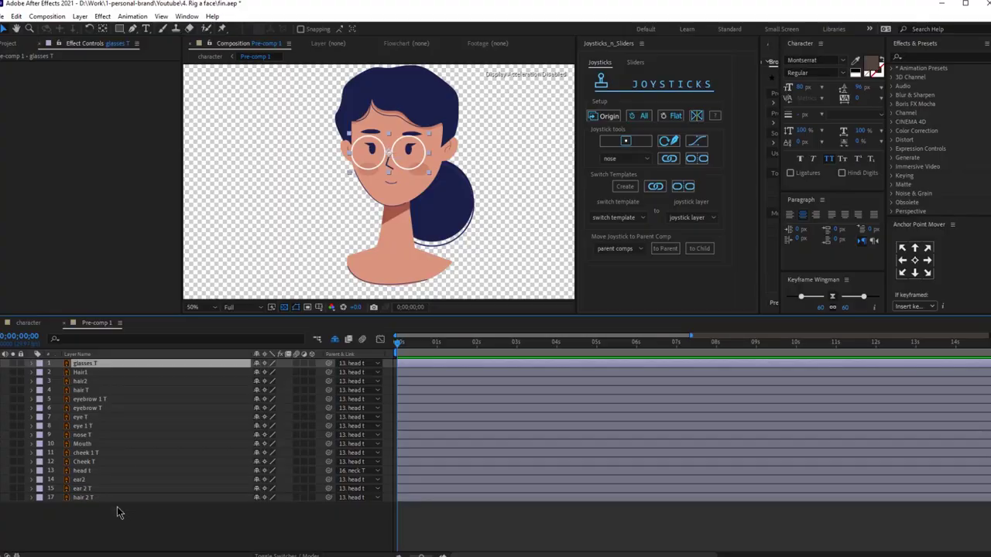
pyautogui.moveTo(169, 535); pyautogui.dragTo(8, 359)
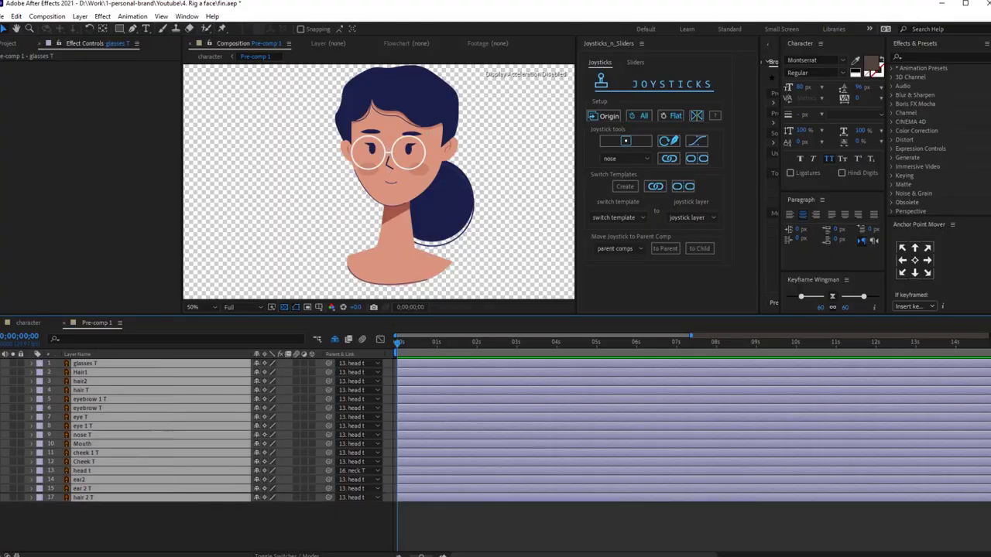
pyautogui.press('p')
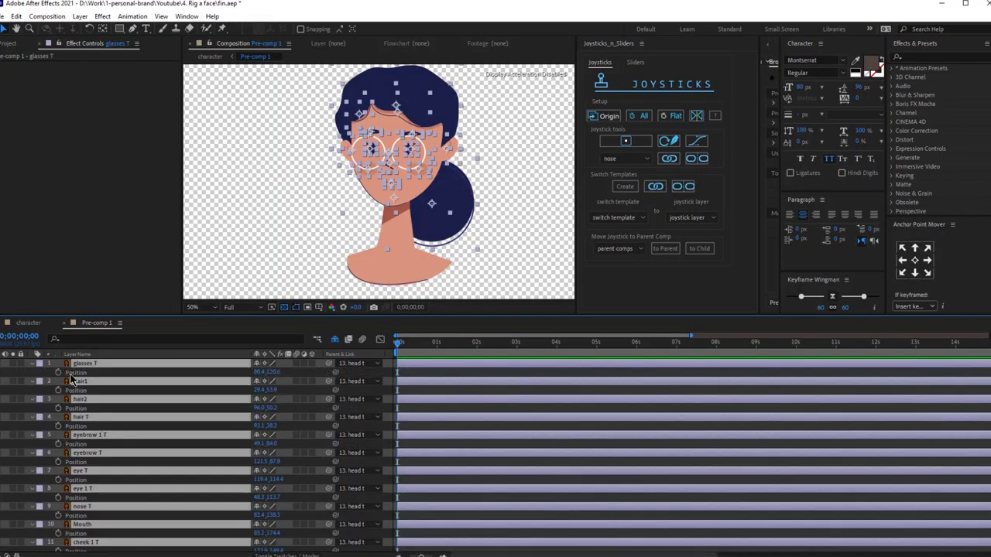
pyautogui.click(59, 372)
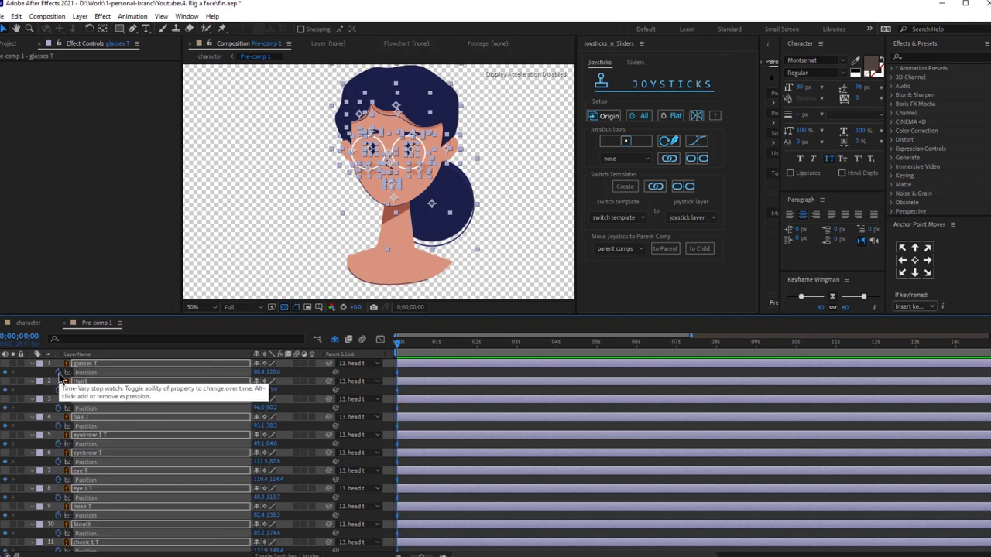
pyautogui.click(408, 373)
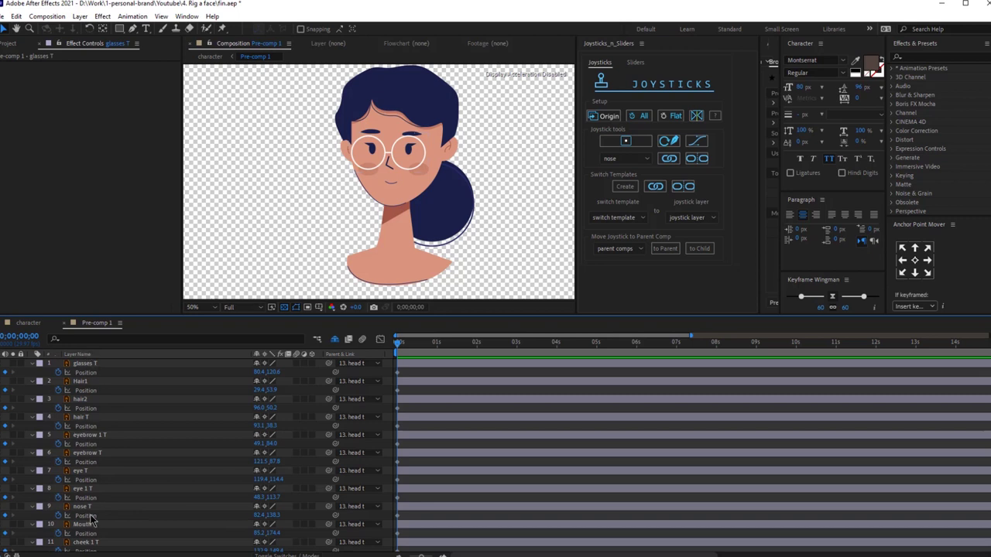
# Add Rotation keyframes at the first frame to eyebrow 1 T and eyebrow T, and show their Position alongside
pyautogui.scroll(-3, 93, 521)
pyautogui.scroll(3, 311, 458)
pyautogui.click(109, 438)
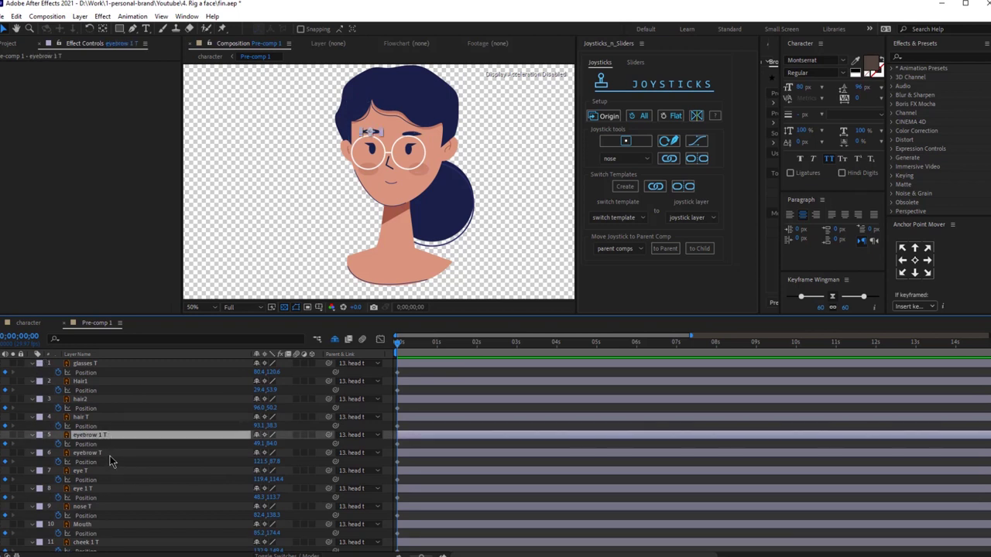
pyautogui.keyDown('ctrl'); pyautogui.click(109, 457); pyautogui.keyUp('ctrl')
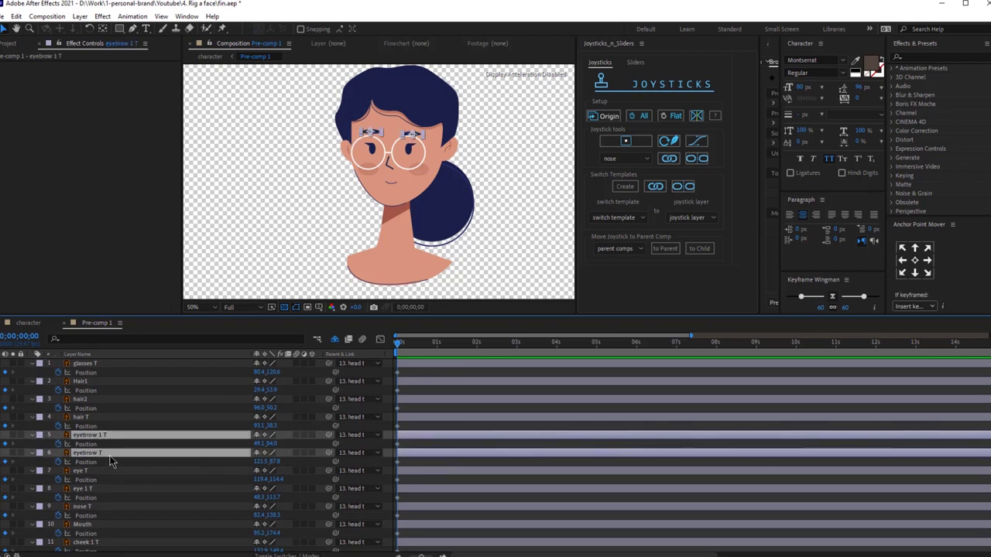
pyautogui.press('r')
pyautogui.click(60, 447)
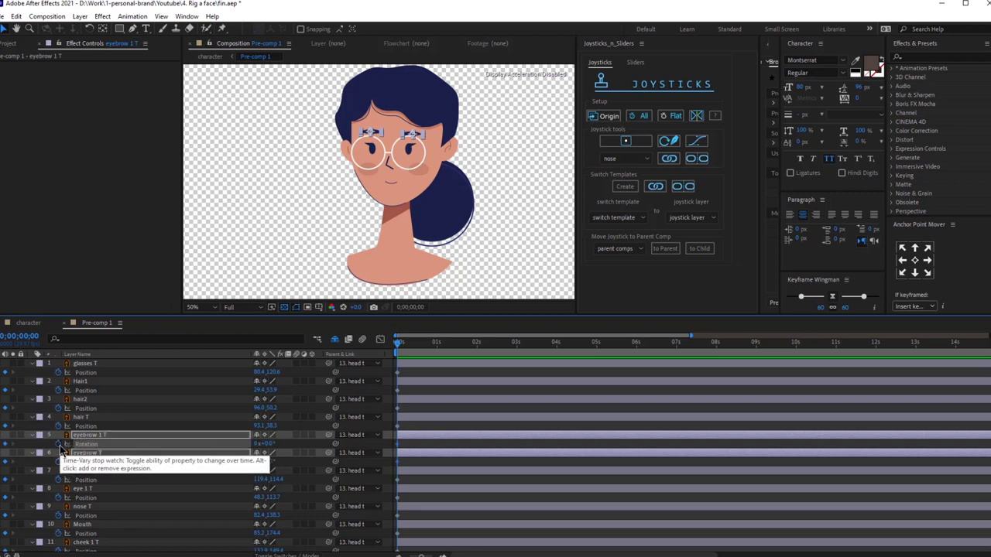
pyautogui.hotkey('shift', 'p')
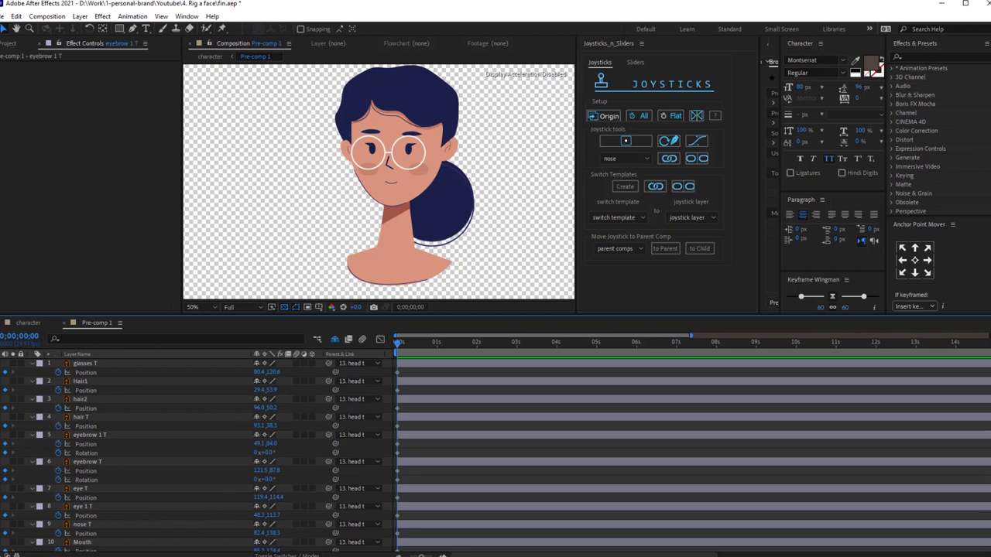
# Create shapes from the nose T vector layer and delete the original nose T layer
pyautogui.click(85, 524)
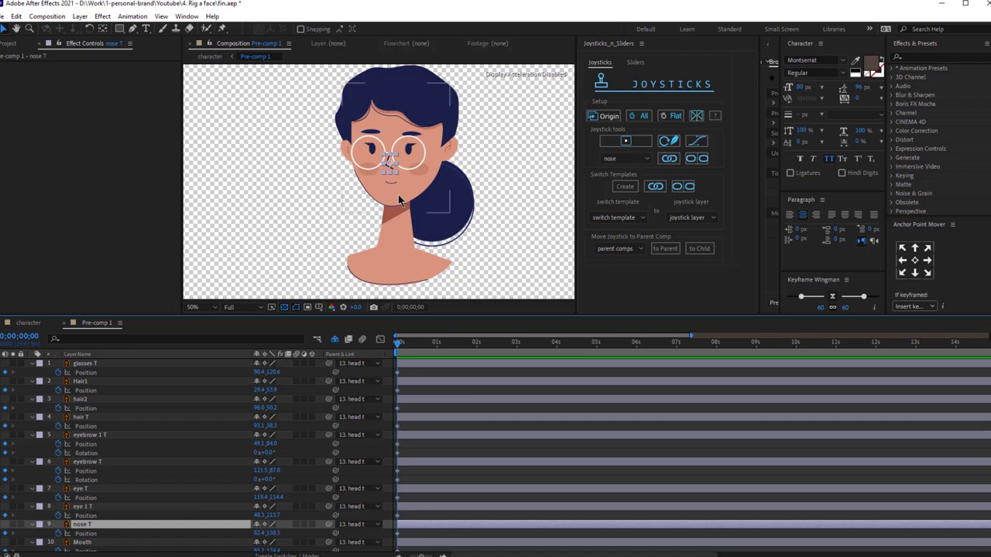
pyautogui.scroll(2, 393, 162)
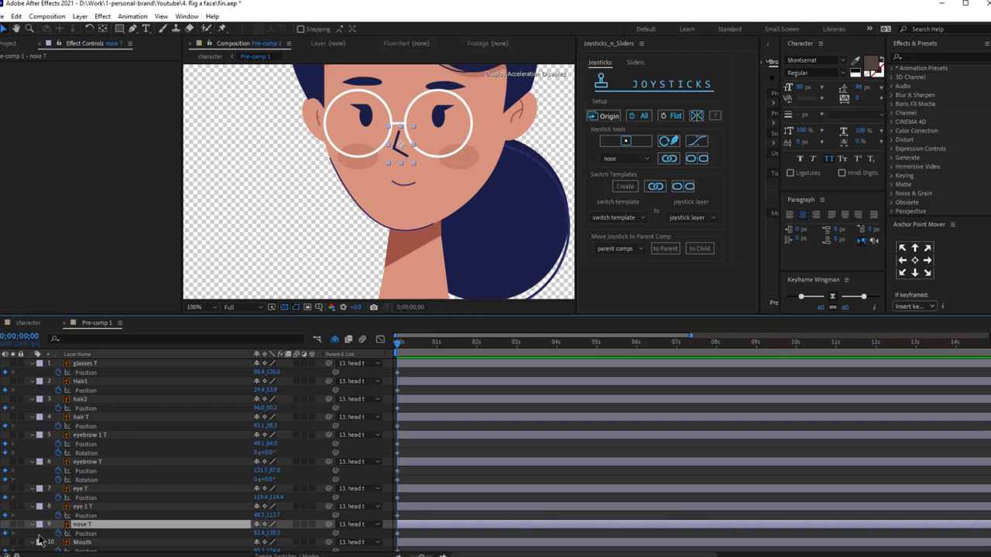
pyautogui.rightClick(83, 530)
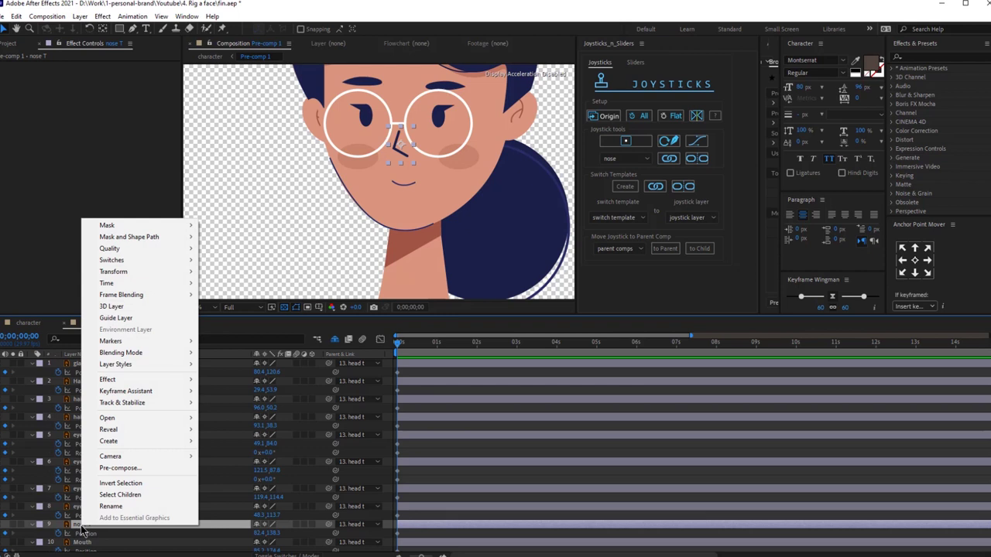
pyautogui.moveTo(156, 439)
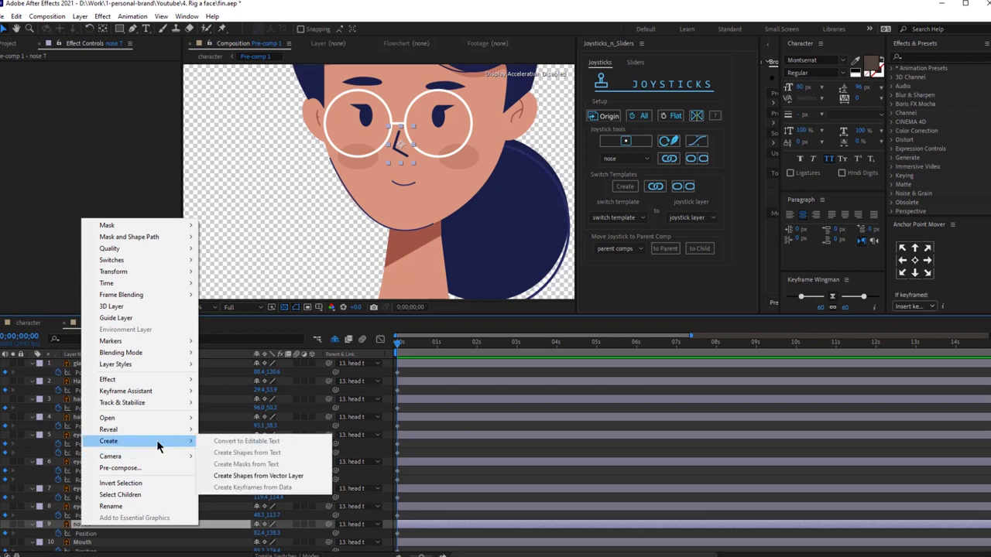
pyautogui.click(245, 477)
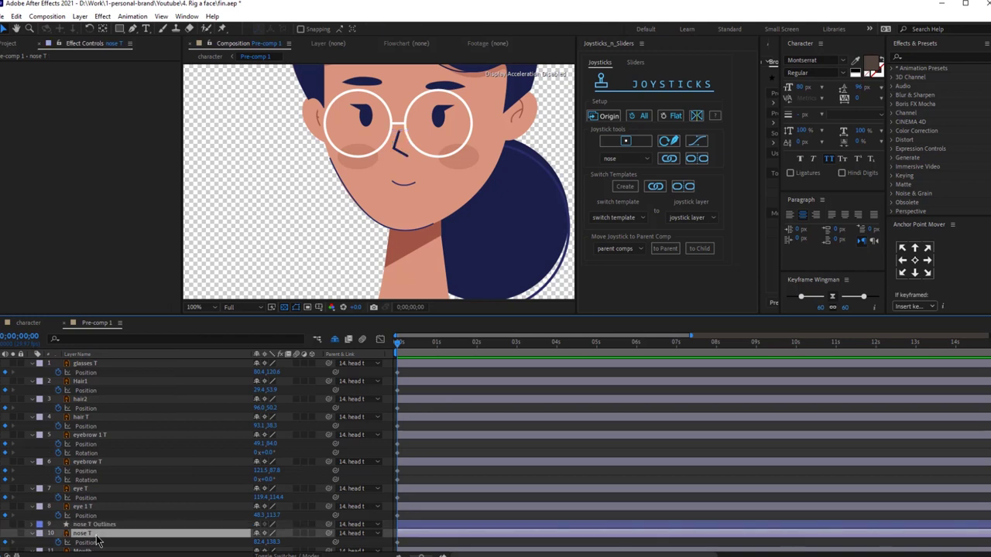
pyautogui.press('Delete')
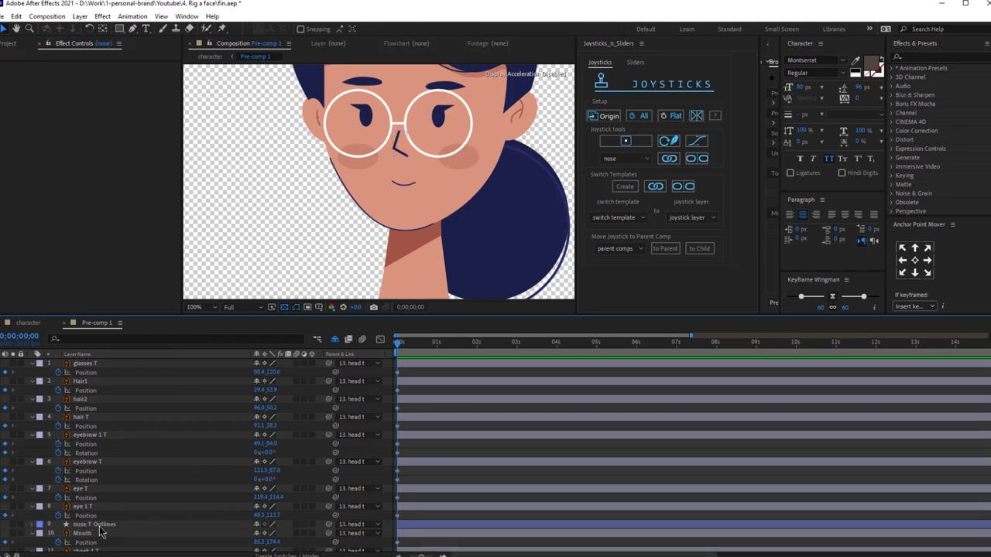
# Add a keyframe at the first frame to the Path of nose T Outlines, and show only its keyframed properties
pyautogui.click(98, 526)
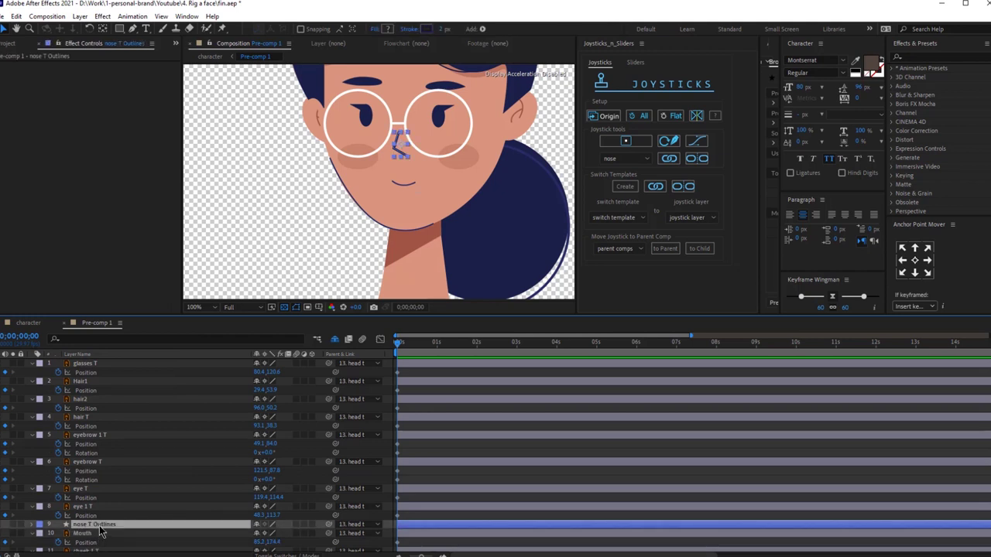
pyautogui.click(33, 525)
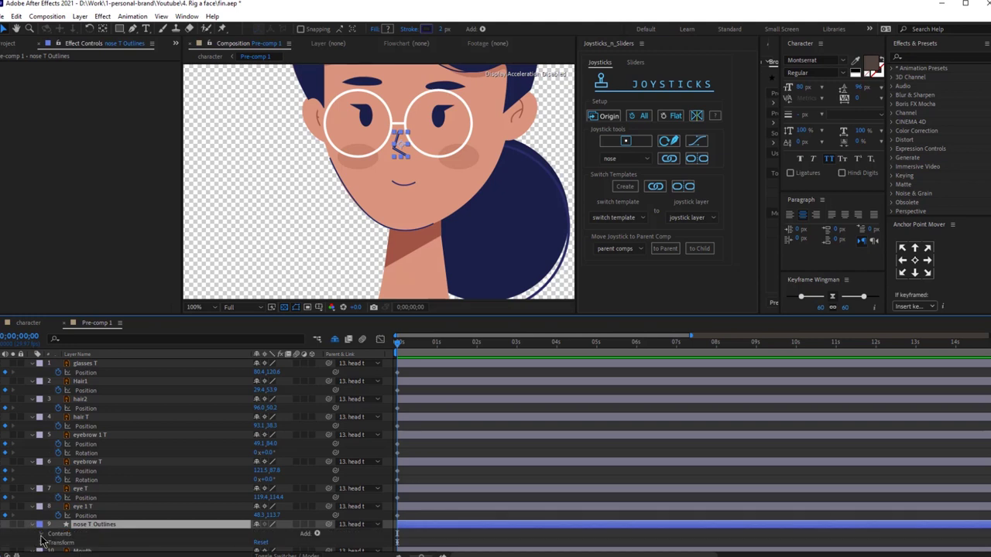
pyautogui.click(42, 534)
pyautogui.click(51, 463)
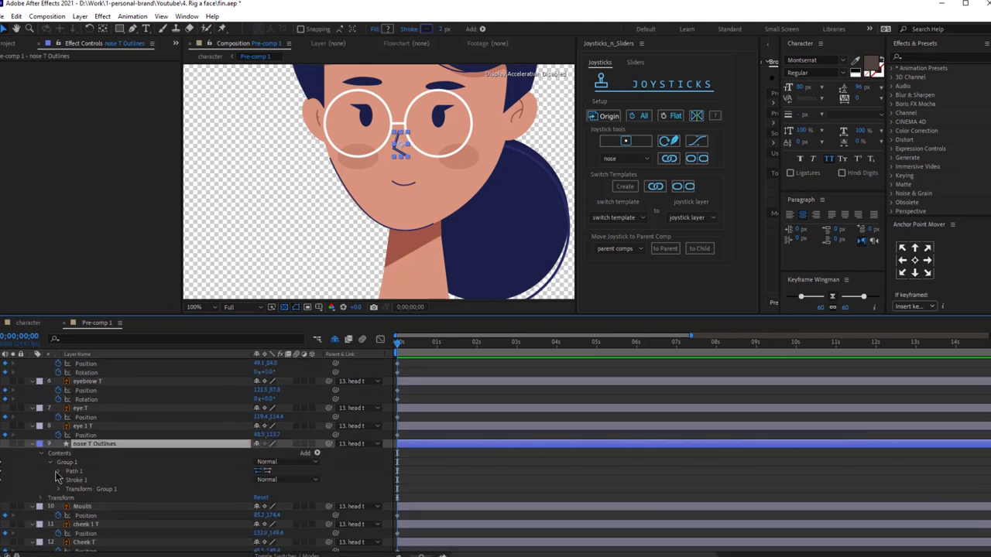
pyautogui.click(59, 472)
pyautogui.click(78, 474)
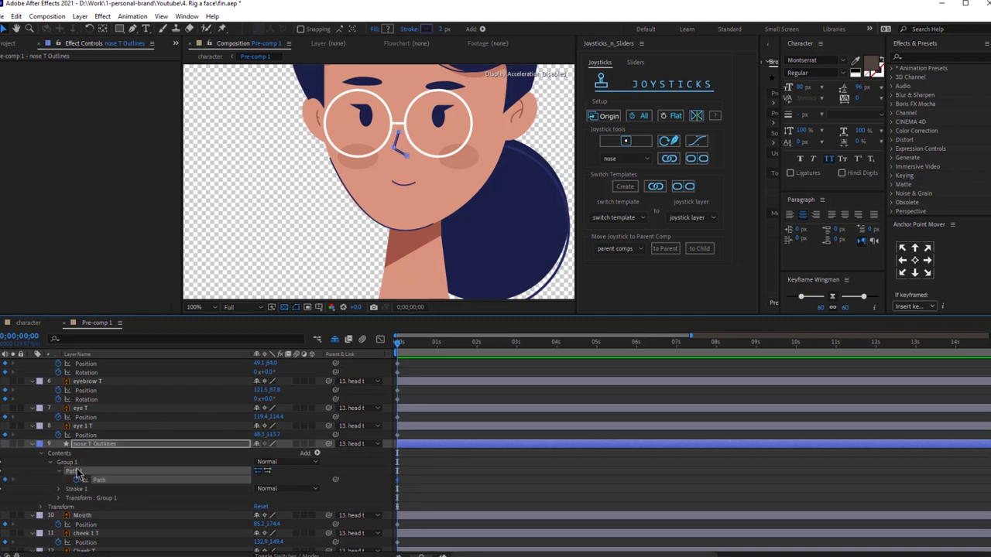
pyautogui.press('u')
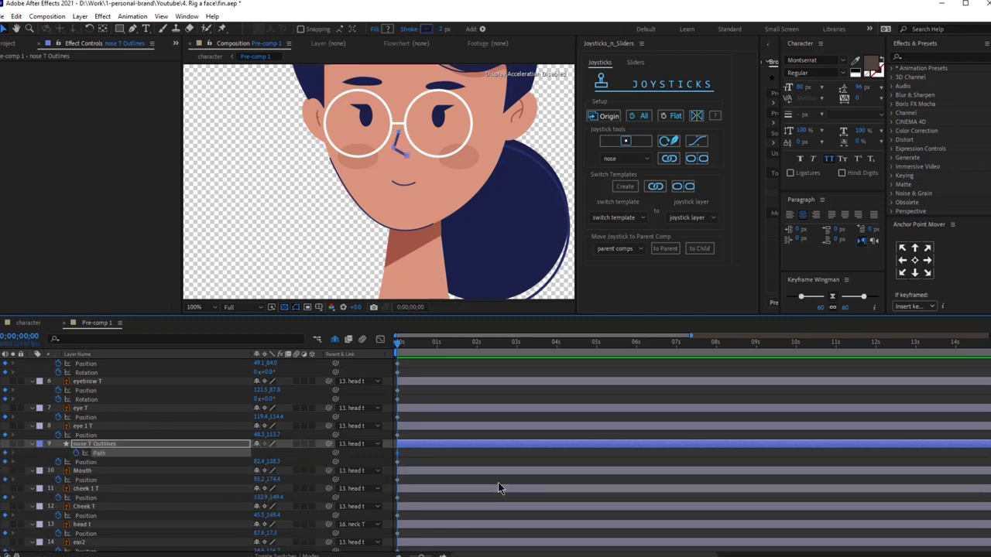
pyautogui.scroll(3, 472, 446)
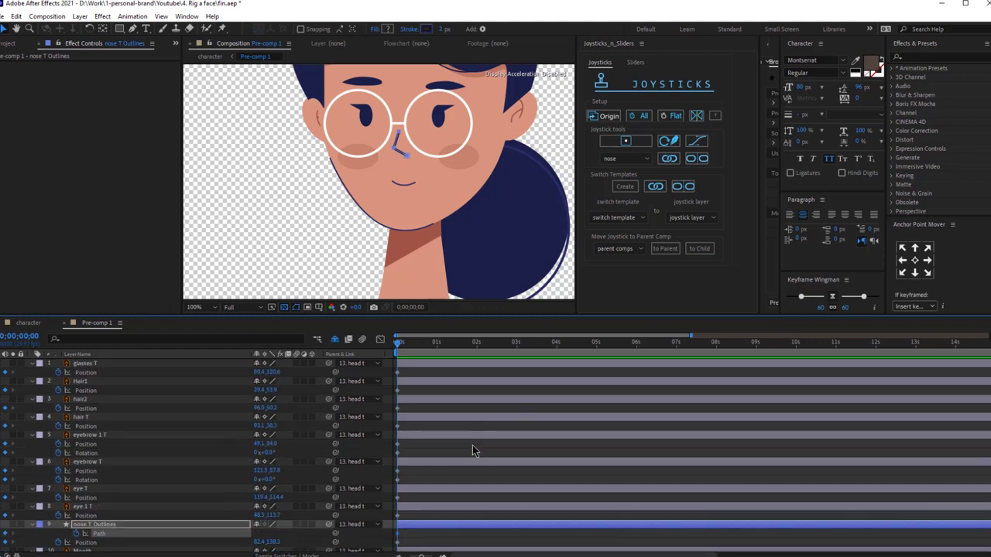
pyautogui.scroll(-4, 472, 447)
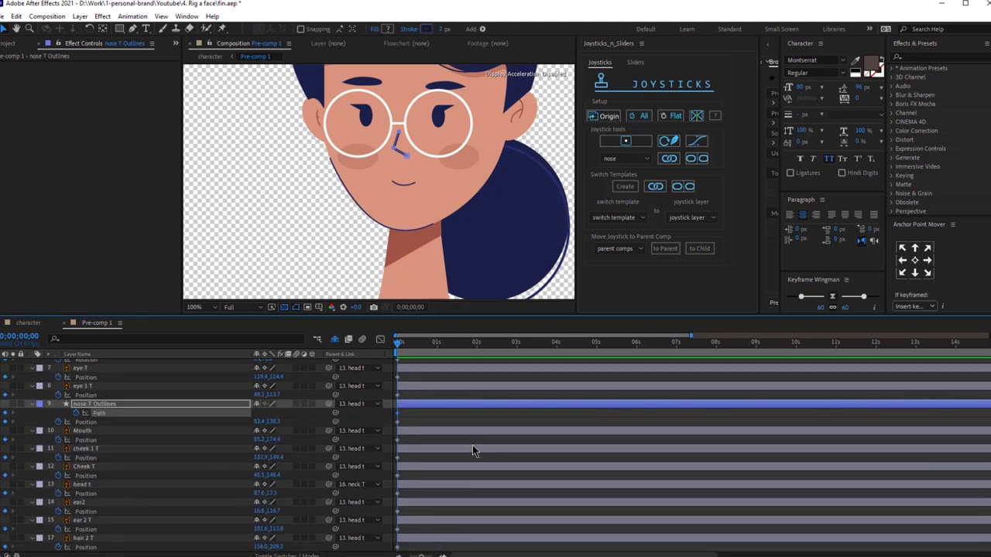
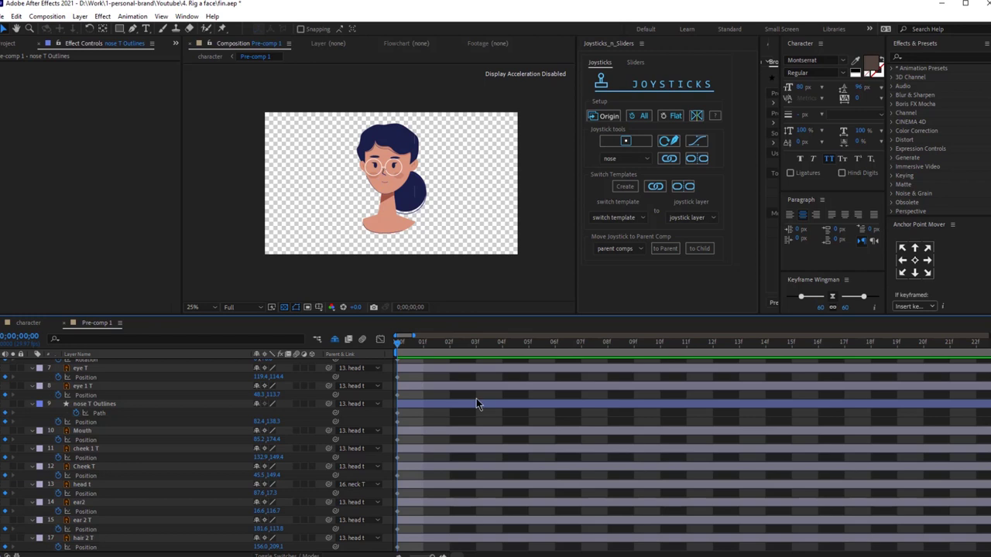
# Select all the visible head layers and set Joysticks 'n Sliders Origin keyframes for them at frame 1
pyautogui.scroll(2, 372, 183)
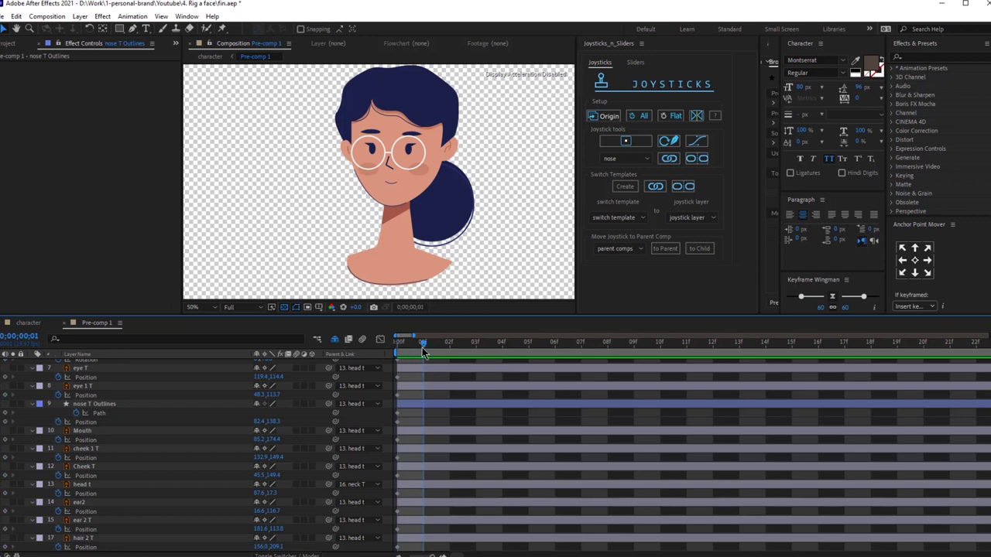
pyautogui.moveTo(446, 347); pyautogui.dragTo(577, 355)
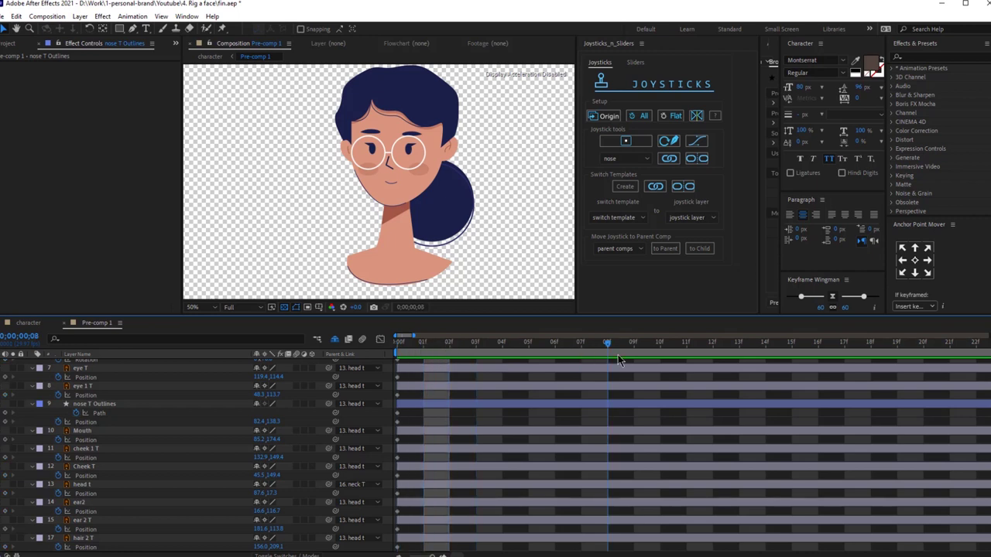
pyautogui.moveTo(651, 347); pyautogui.dragTo(873, 362)
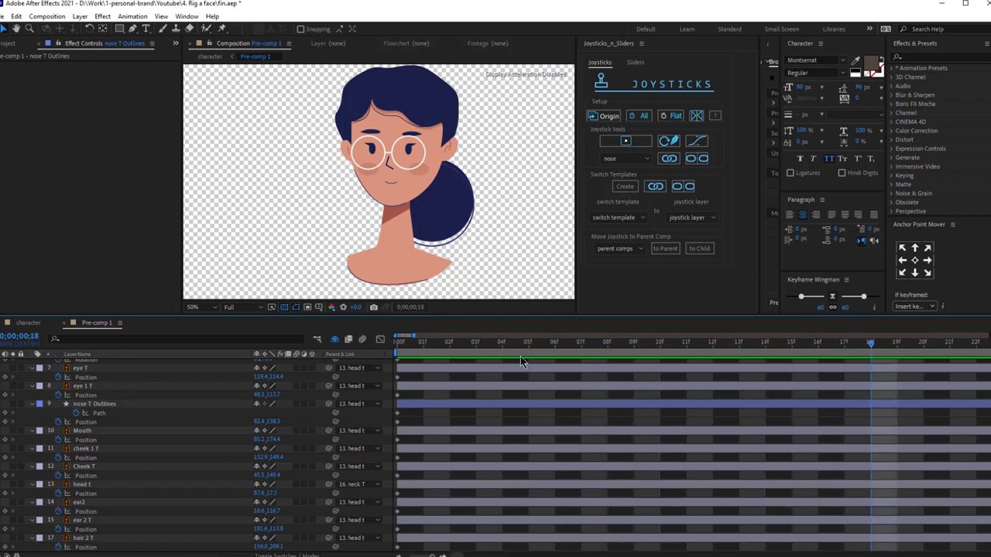
pyautogui.click(421, 345)
pyautogui.scroll(5, 425, 376)
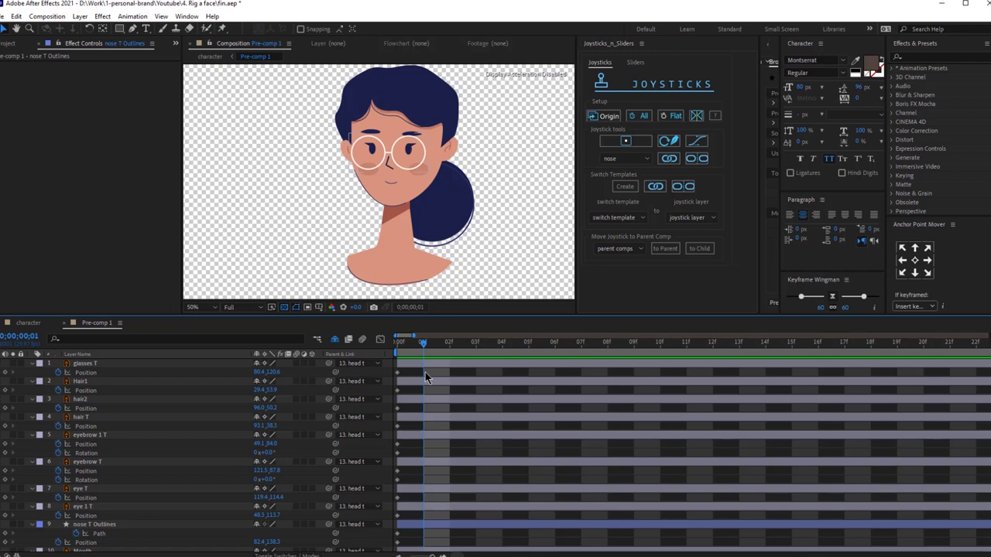
pyautogui.click(77, 363)
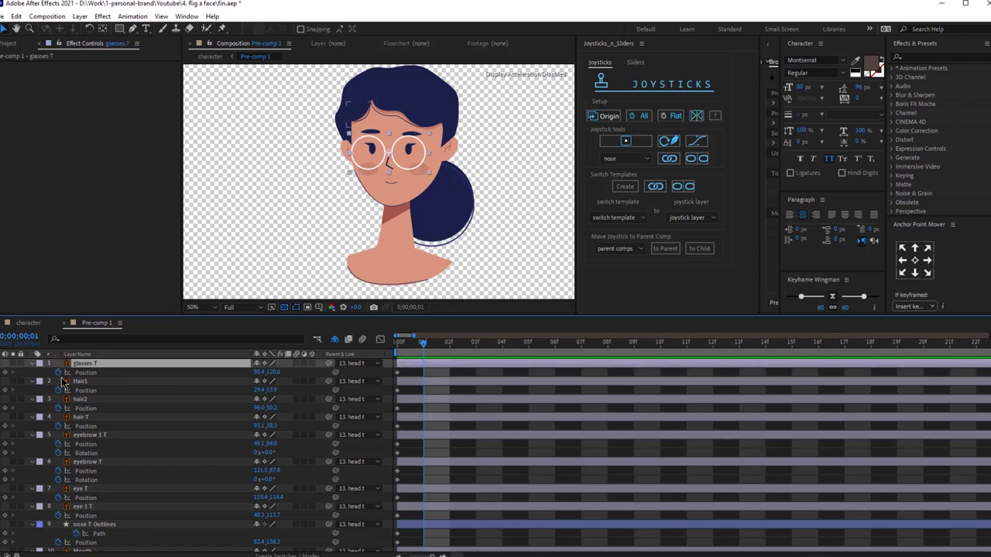
pyautogui.scroll(-4, 131, 457)
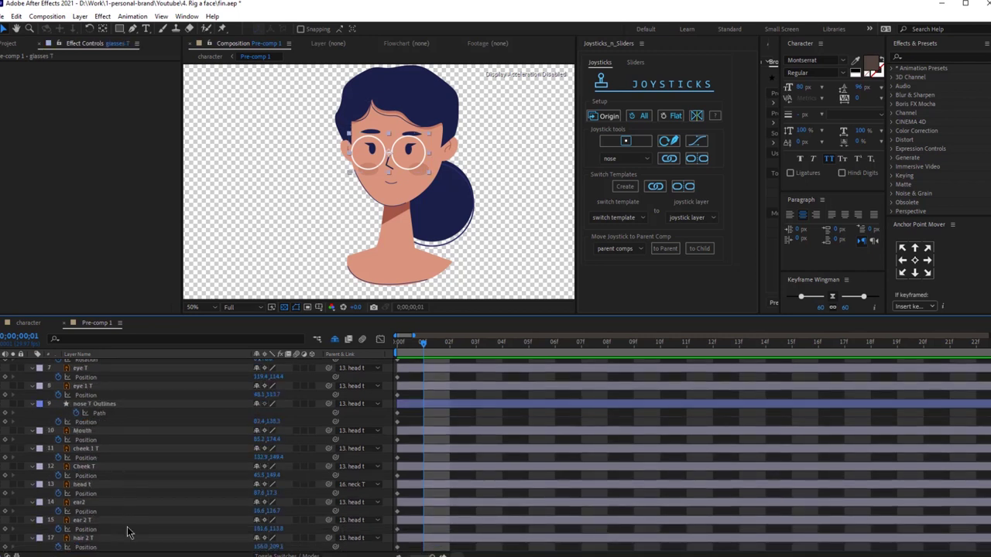
pyautogui.scroll(4, 133, 498)
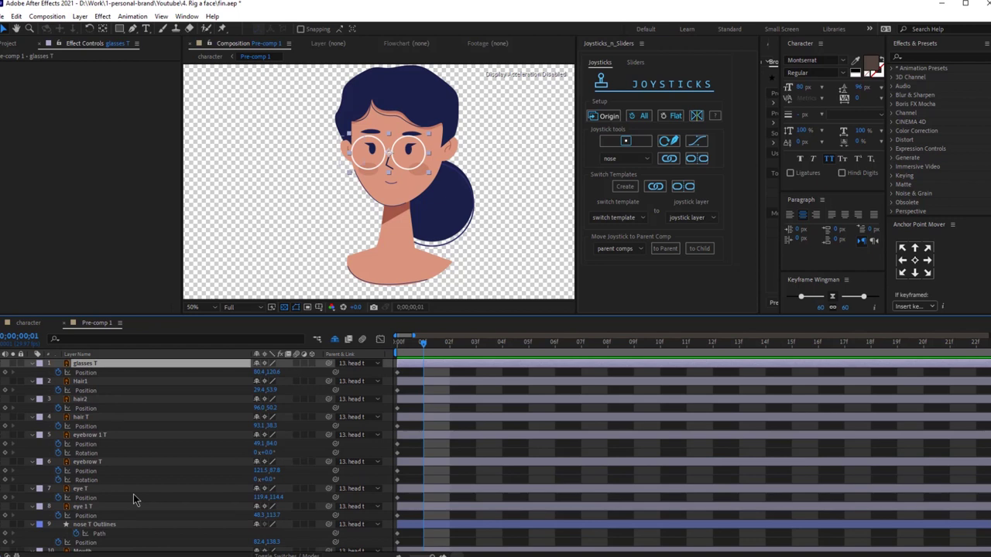
pyautogui.scroll(-4, 133, 497)
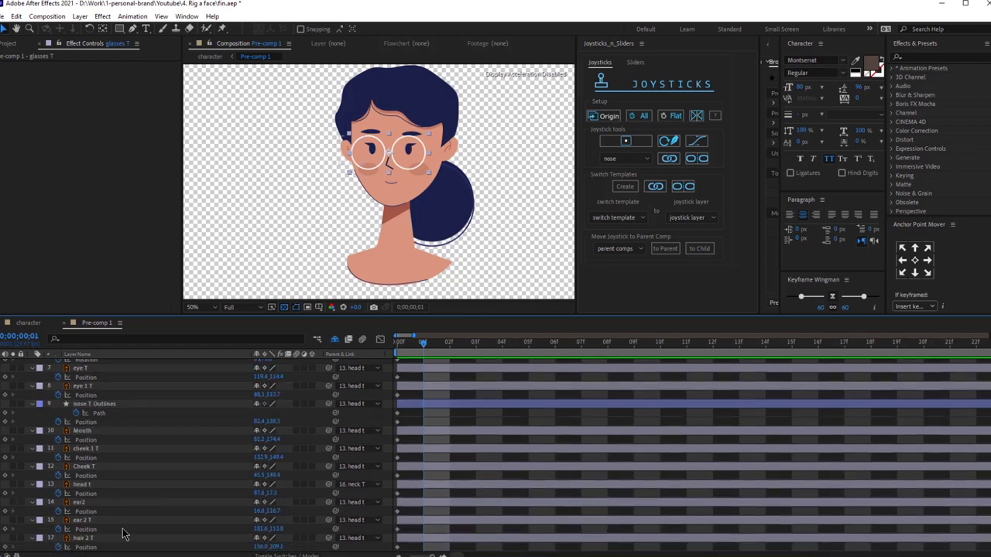
pyautogui.hotkey('ctrl', 'a')
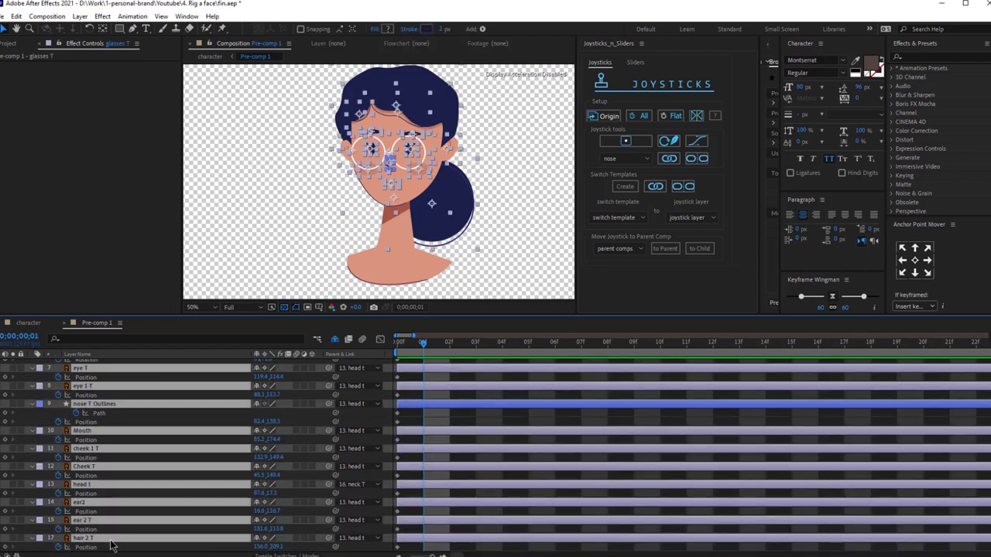
pyautogui.click(615, 123)
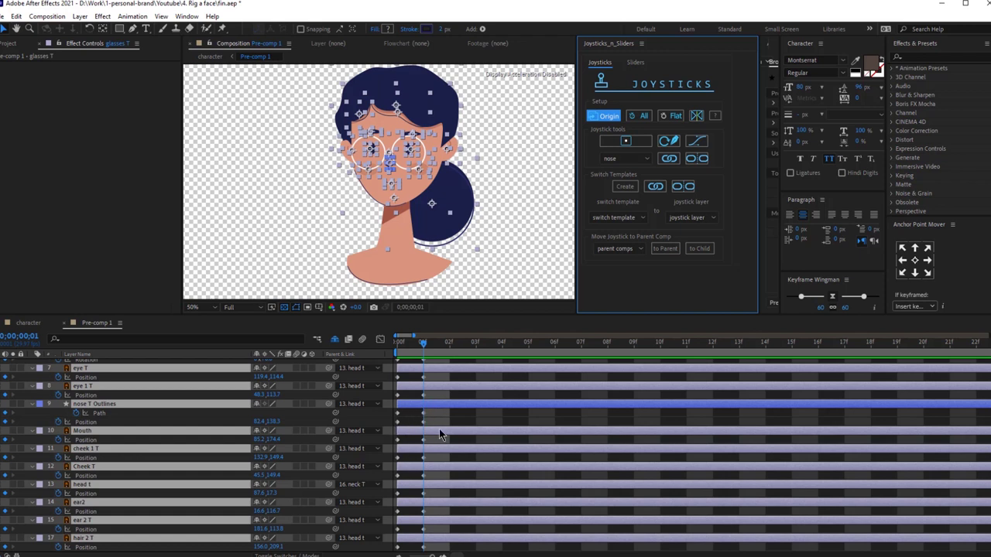
# Examine the keyframes at frames 0 and 1 on every layer from glasses T to hair 2 T
pyautogui.scroll(4, 439, 429)
pyautogui.click(419, 365)
pyautogui.hotkey('ctrl', 'Down')
pyautogui.hotkey('ctrl', 'Down')
pyautogui.hotkey('ctrl', 'Down')
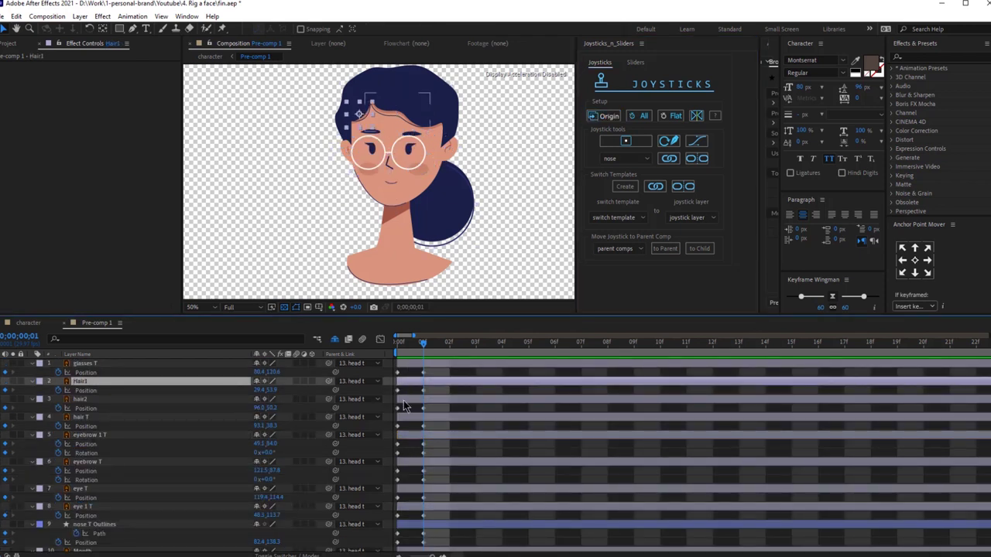
pyautogui.hotkey('ctrl', 'Down')
pyautogui.hotkey('ctrl', 'Down')
pyautogui.hotkey('ctrl', 'Down')
pyautogui.hotkey('ctrl', 'Down')
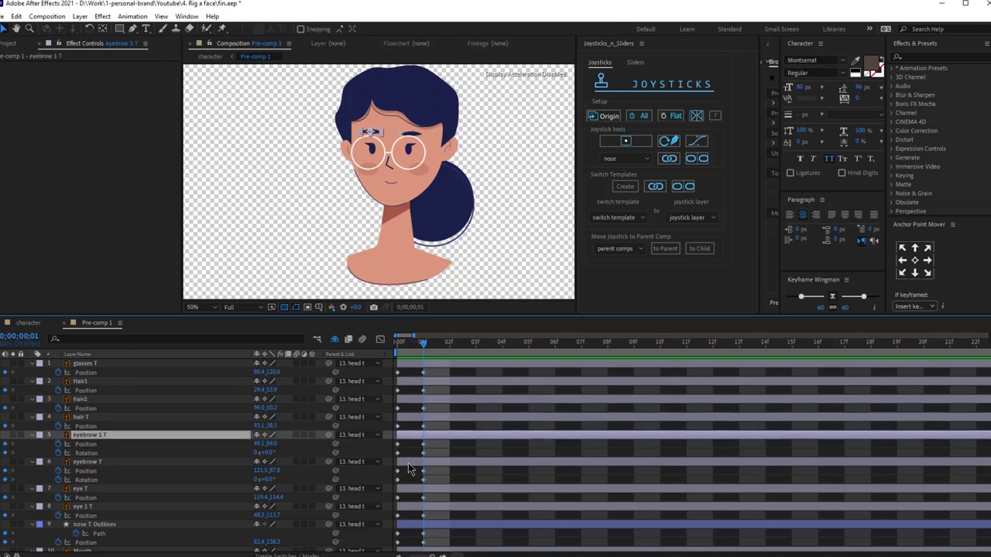
pyautogui.hotkey('ctrl', 'Down')
pyautogui.scroll(-3, 429, 470)
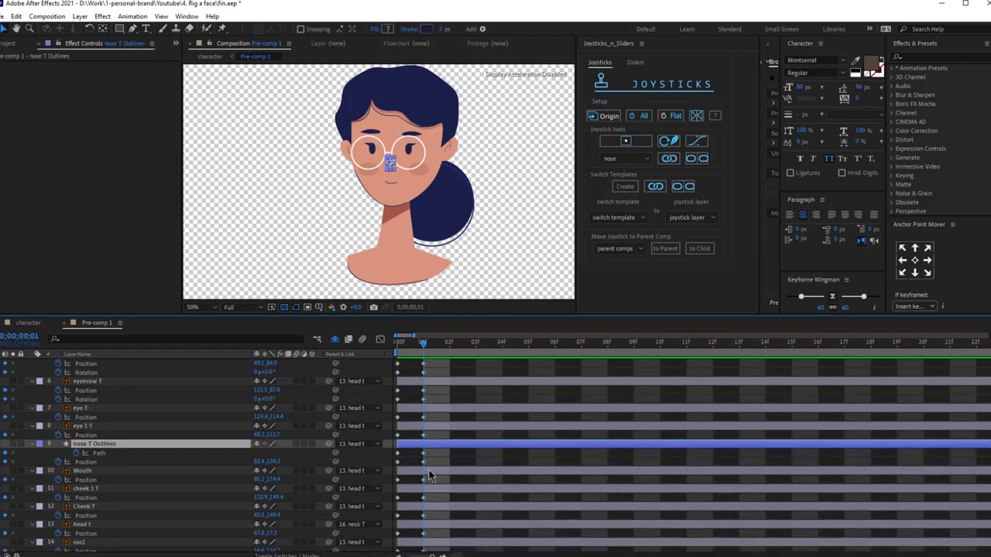
pyautogui.click(450, 416)
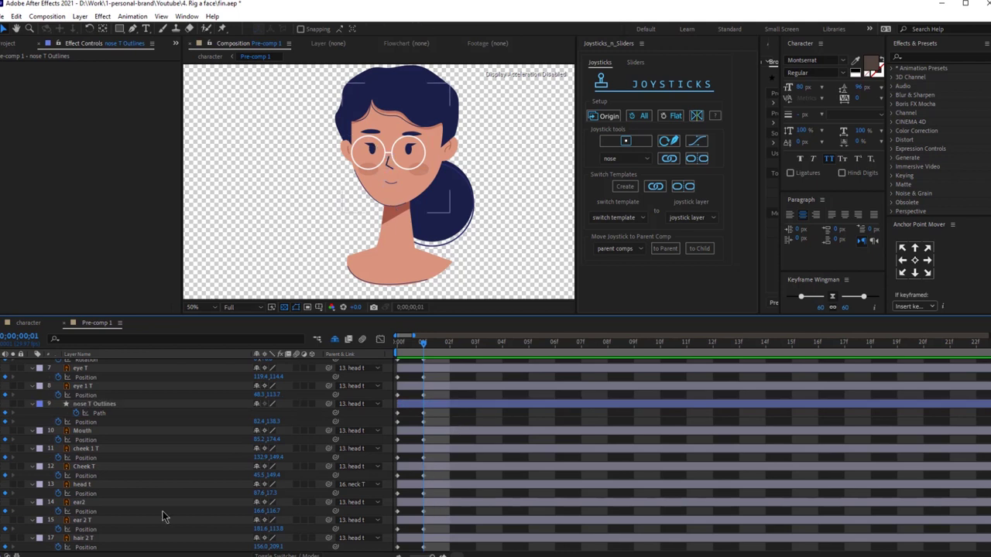
pyautogui.scroll(5, 440, 433)
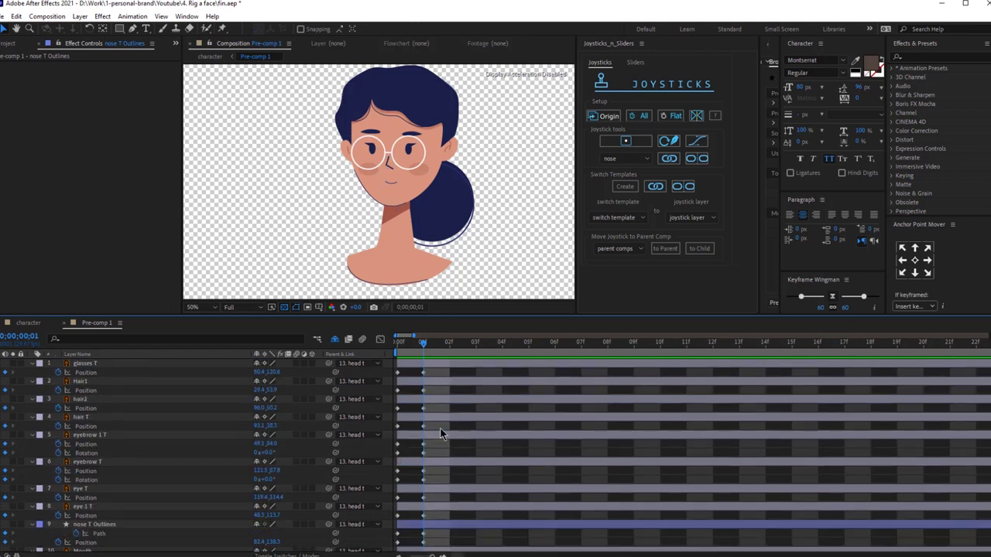
# At frame 1, shift head t right to Position about 106.8, 17.3 and hair 2 T left behind the neck to about 57.4, 209.1
pyautogui.click(387, 199)
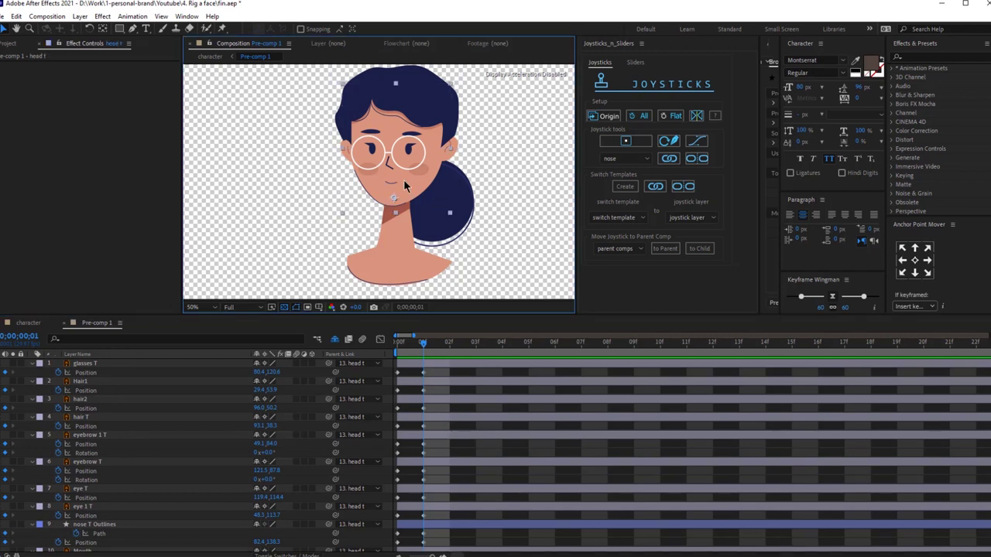
pyautogui.moveTo(398, 181); pyautogui.dragTo(410, 182)
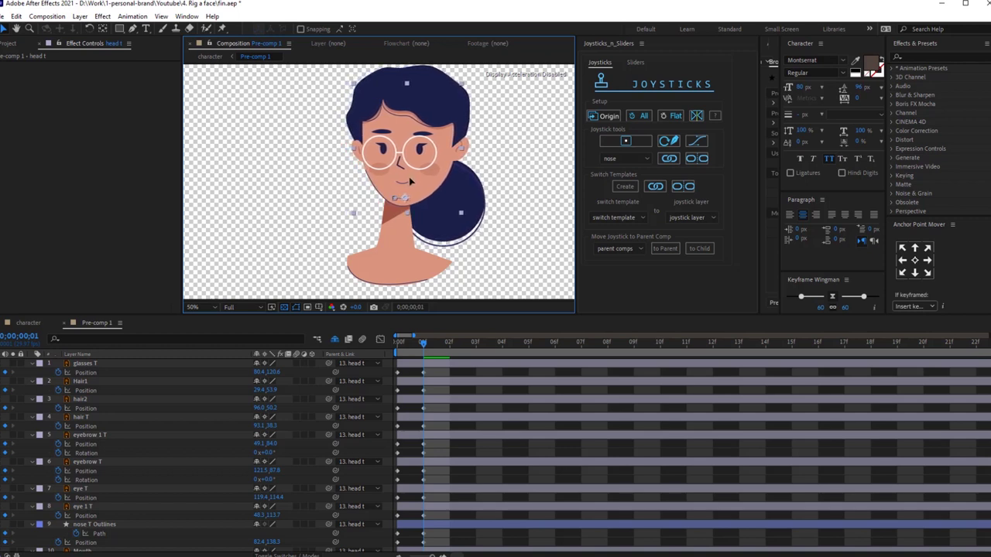
pyautogui.scroll(-3, 460, 484)
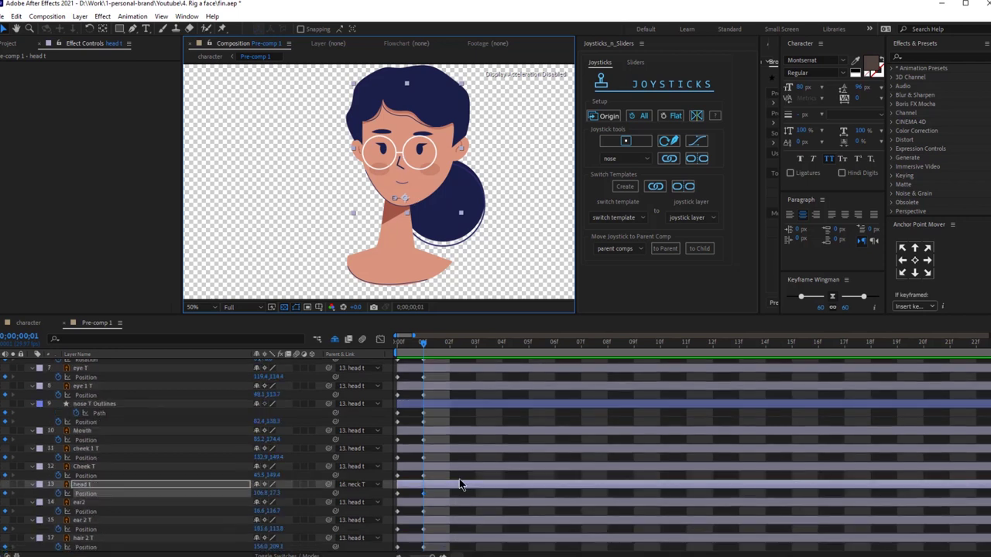
pyautogui.click(152, 539)
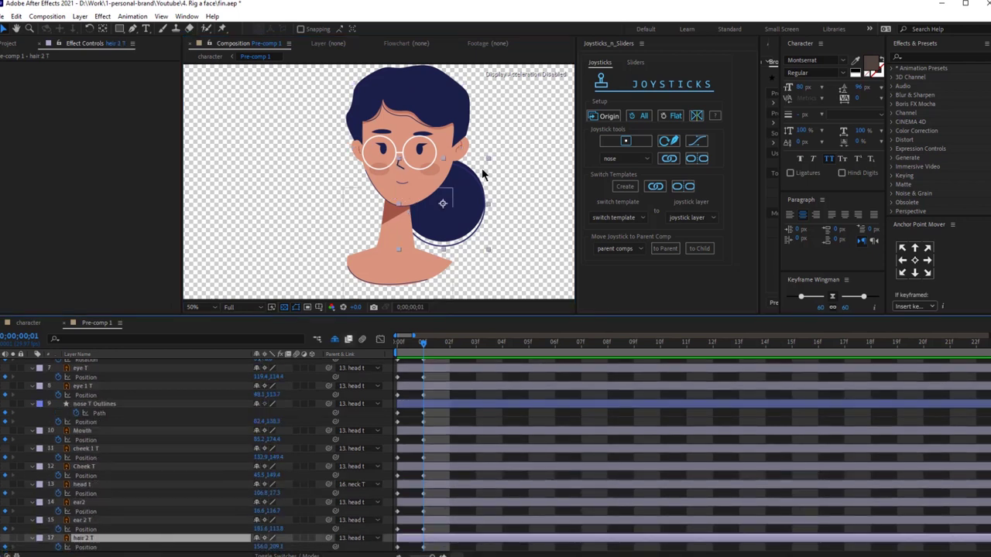
pyautogui.moveTo(475, 228); pyautogui.dragTo(417, 230)
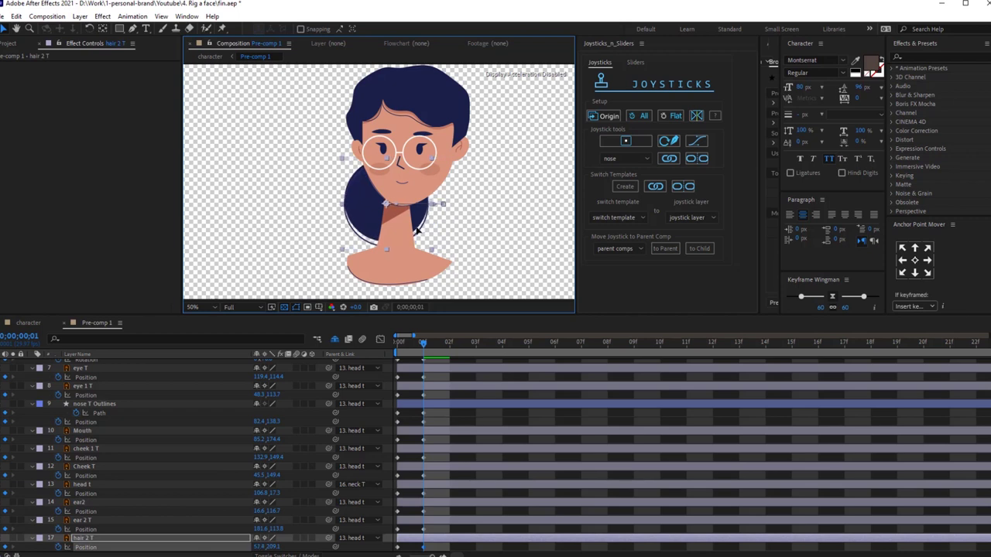
# Move all facial features except Hair1, hair2 and hair T together to the right, with glasses T at about 108.7, 120.6
pyautogui.click(94, 467)
pyautogui.scroll(5, 94, 468)
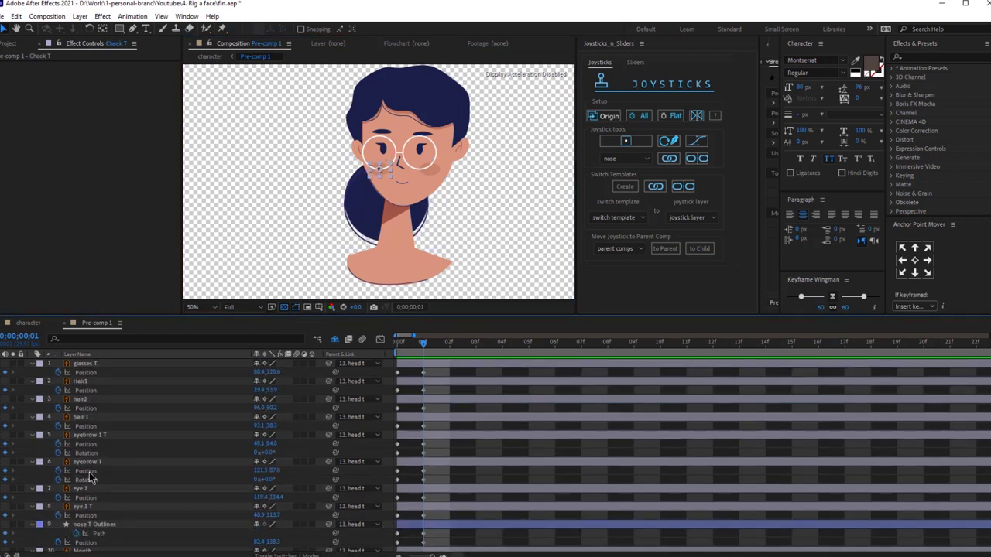
pyautogui.hotkey('ctrl', 'a')
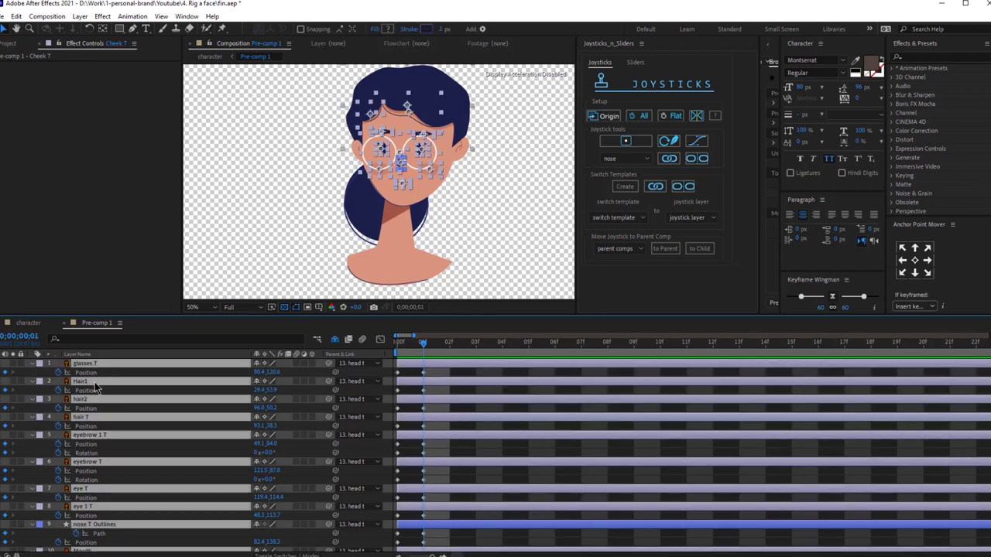
pyautogui.keyDown('ctrl'); pyautogui.click(96, 382); pyautogui.keyUp('ctrl')
pyautogui.keyDown('ctrl'); pyautogui.click(94, 400); pyautogui.keyUp('ctrl')
pyautogui.keyDown('ctrl'); pyautogui.click(94, 417); pyautogui.keyUp('ctrl')
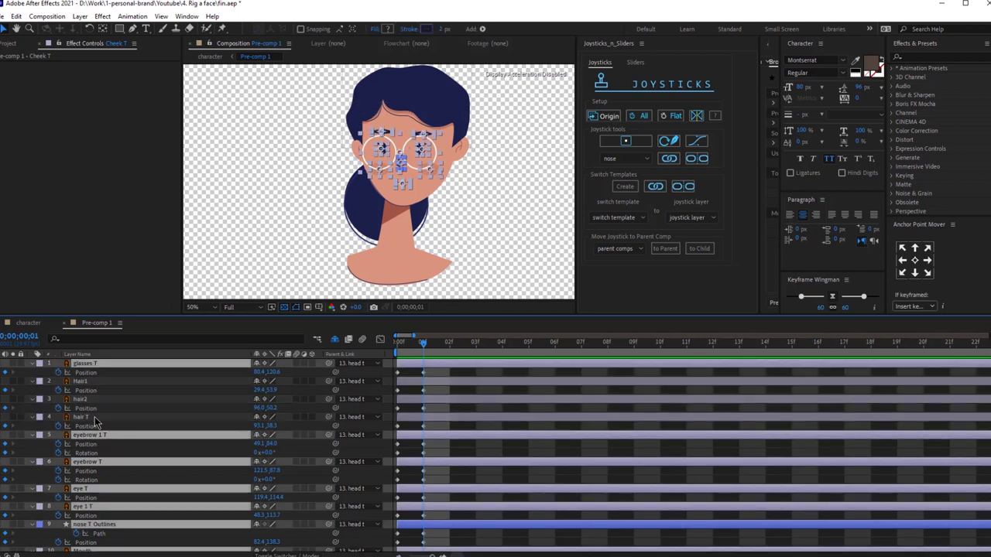
pyautogui.scroll(1, 411, 166)
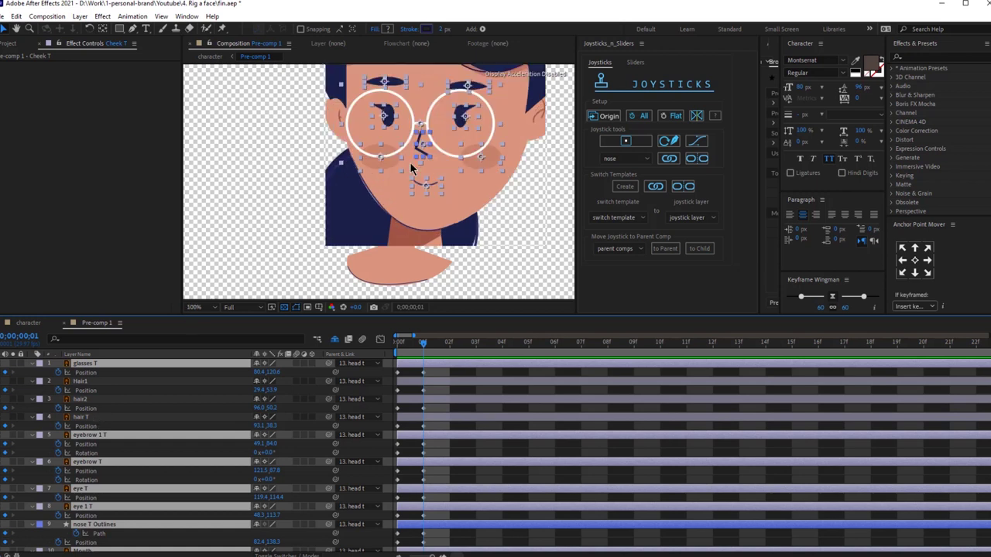
pyautogui.moveTo(464, 149); pyautogui.dragTo(393, 192)
pyautogui.click(553, 197)
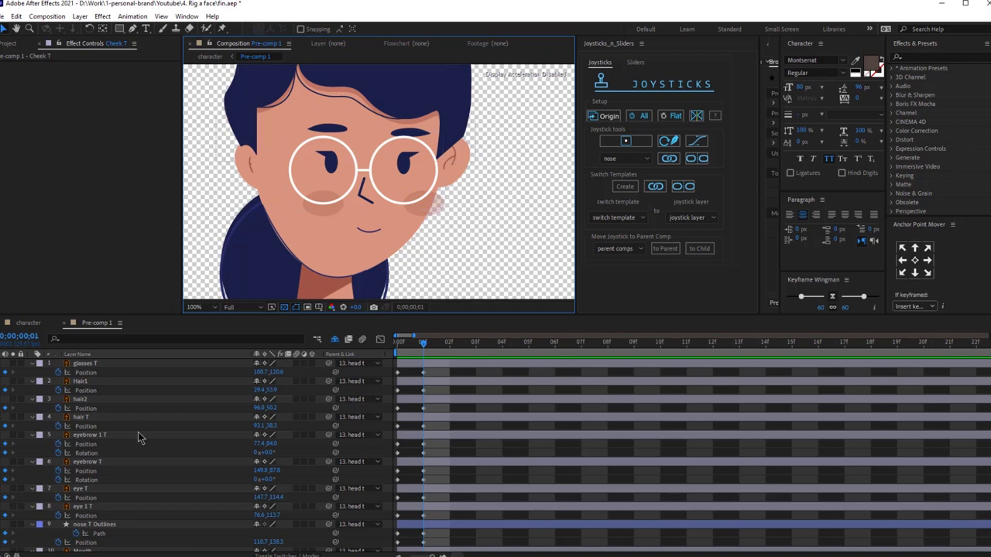
# Shift both ears slightly left at frame 1, placing ear2 at about 7.5, 116.7 and tucking ear 2 T further behind the face
pyautogui.scroll(-5, 124, 460)
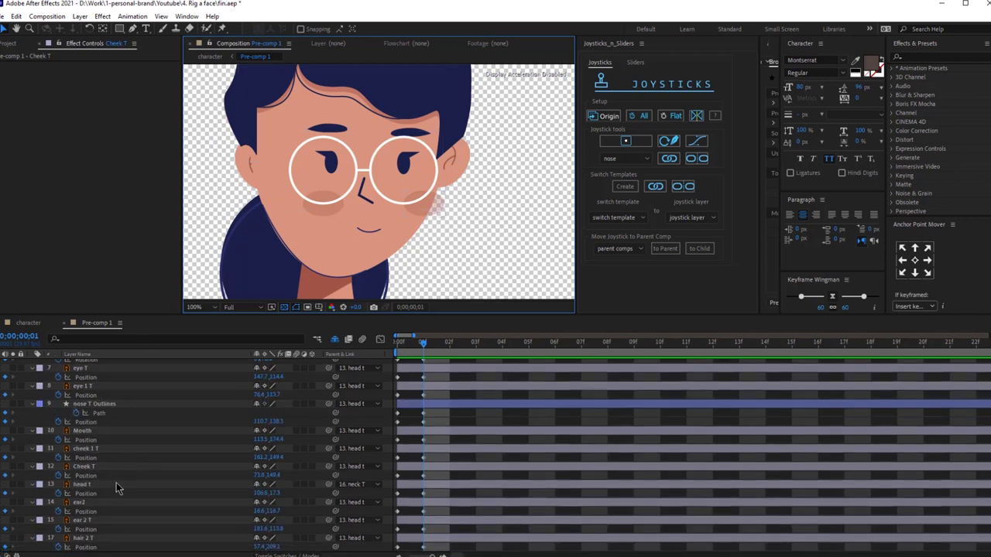
pyautogui.click(85, 503)
pyautogui.moveTo(265, 194); pyautogui.dragTo(254, 188)
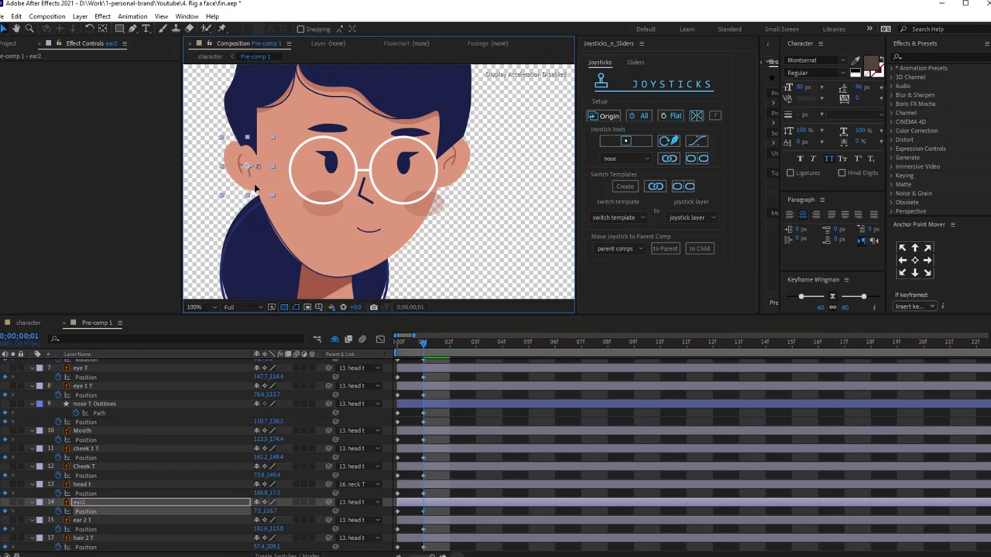
pyautogui.click(455, 180)
pyautogui.moveTo(455, 184); pyautogui.dragTo(445, 190)
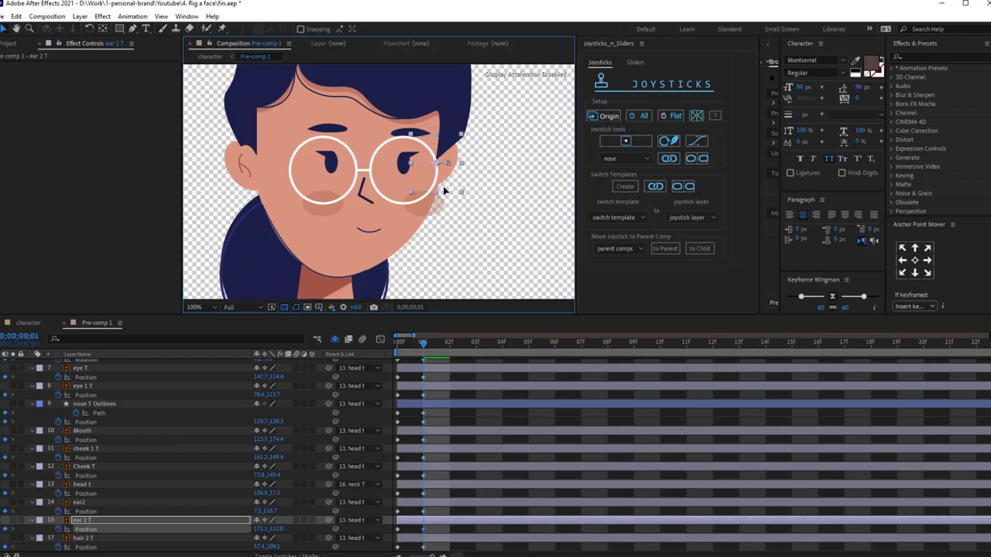
pyautogui.press(',')
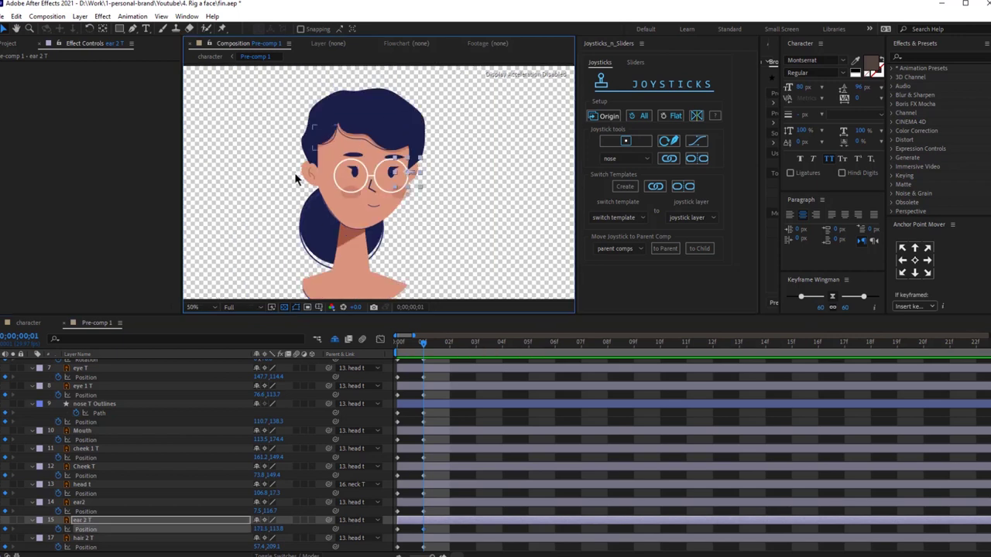
pyautogui.press('.')
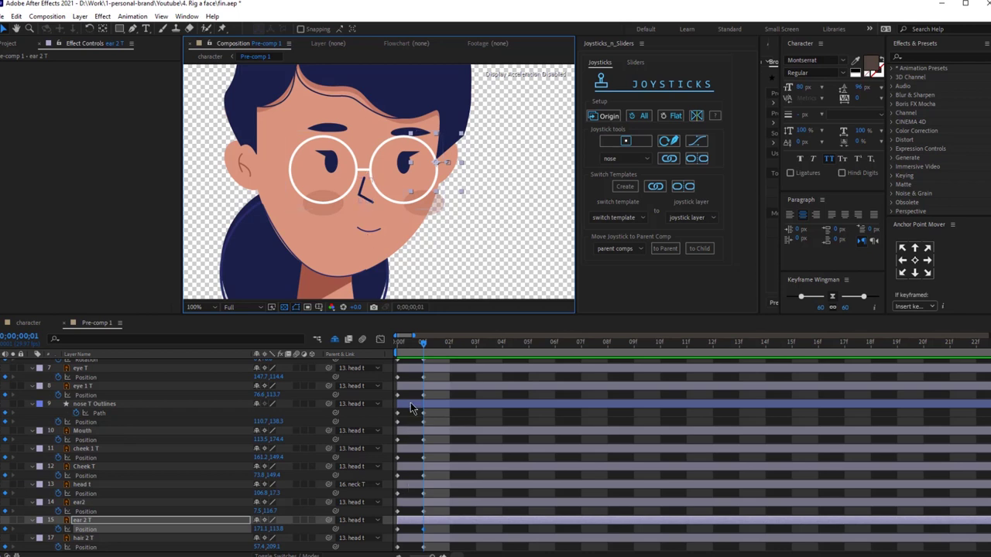
# Reshape the nose T Outlines path at frame 1 with the Pen tool so the nose's bend points right instead of left
pyautogui.click(411, 407)
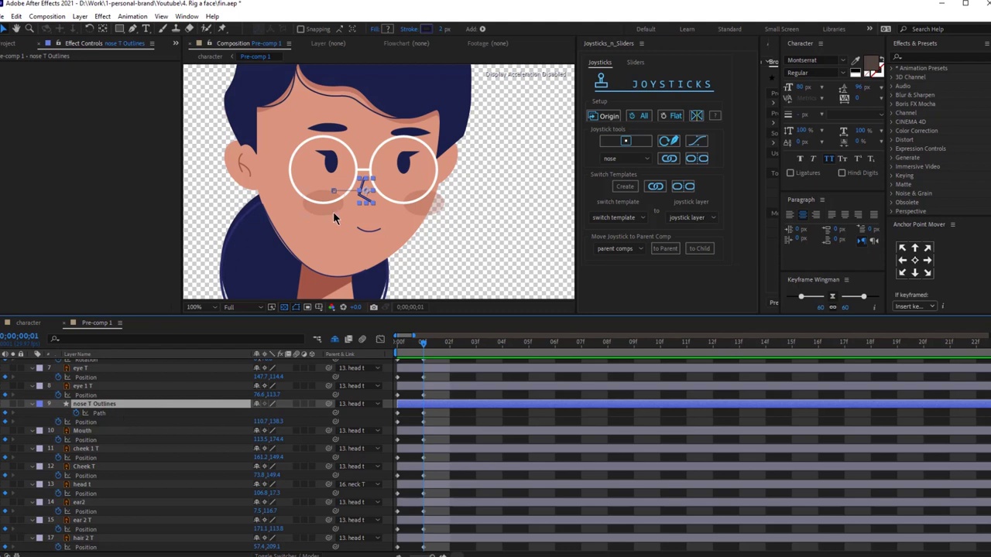
pyautogui.scroll(3, 338, 205)
pyautogui.scroll(-1, 338, 206)
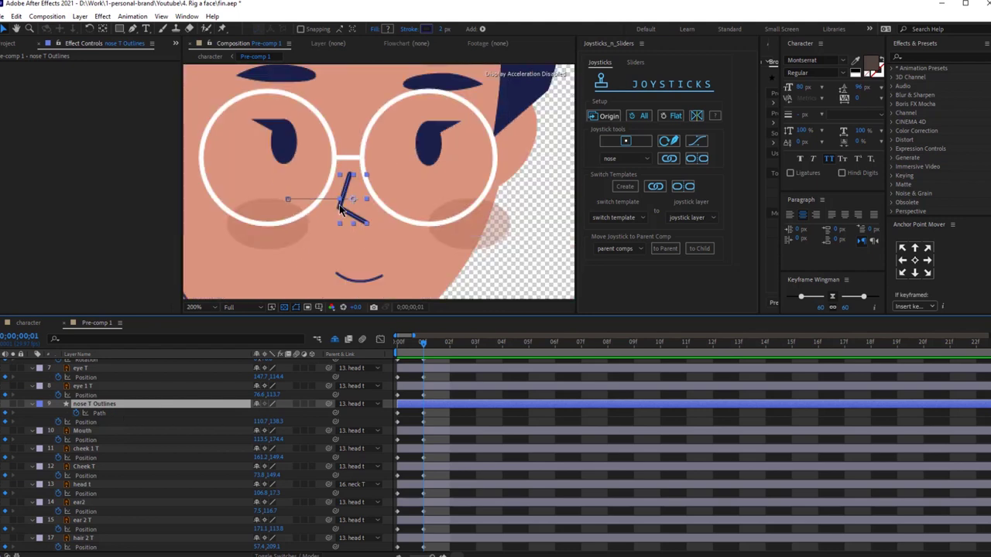
pyautogui.press('g')
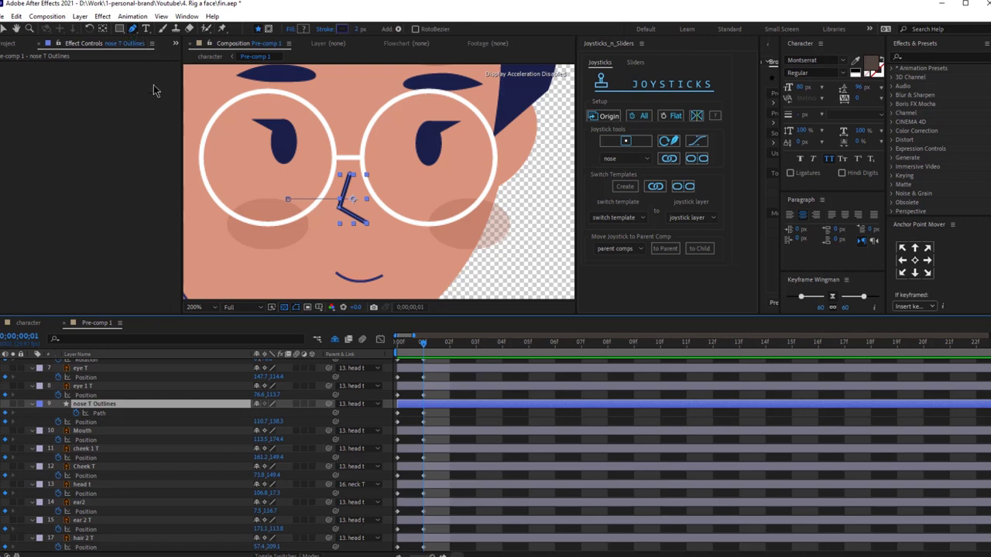
pyautogui.click(342, 218)
pyautogui.moveTo(339, 209); pyautogui.dragTo(371, 211)
pyautogui.click(447, 419)
pyautogui.click(428, 405)
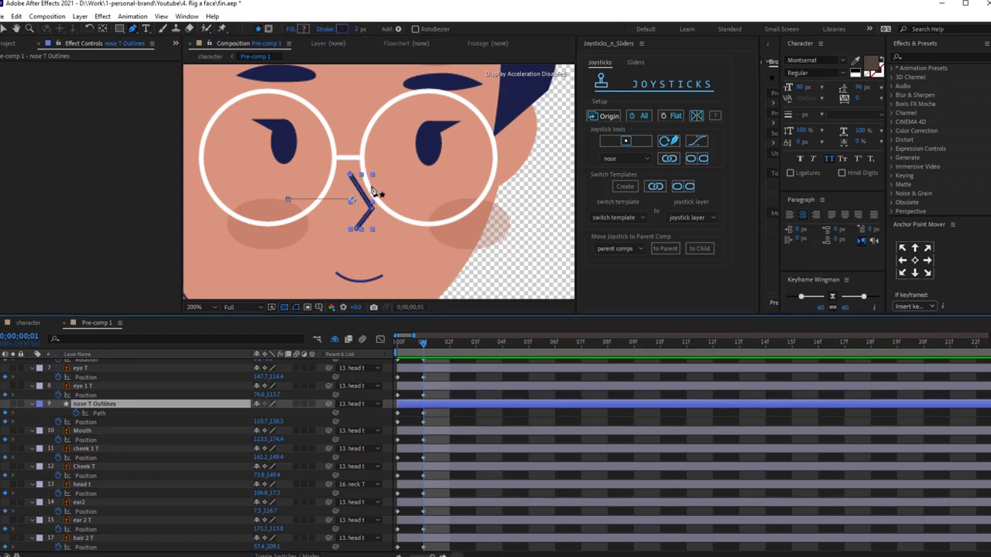
# At frame 1, move nose T Outlines right to Position about 116.2, 138.3 and glasses T right to about 117.6, 120.6
pyautogui.press('v')
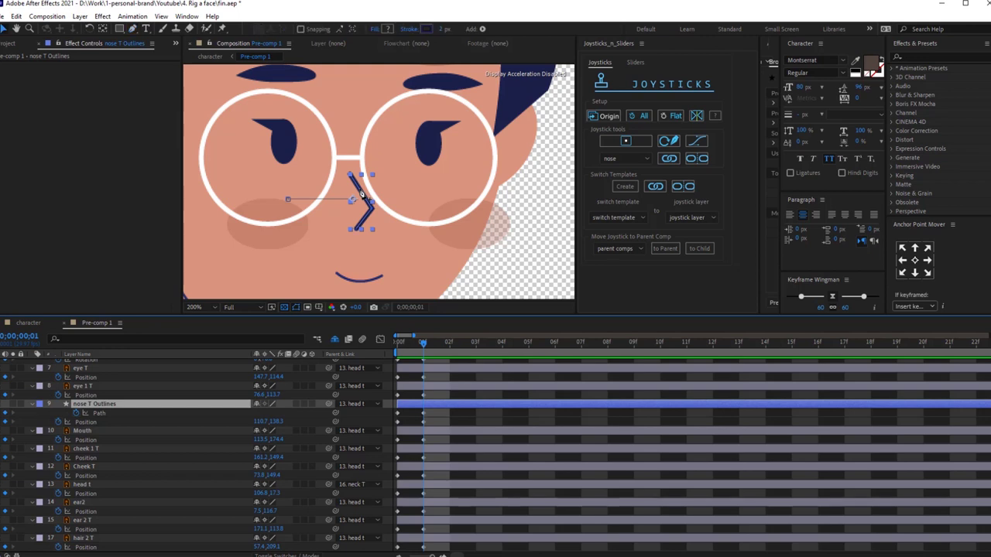
pyautogui.moveTo(362, 195); pyautogui.dragTo(372, 186)
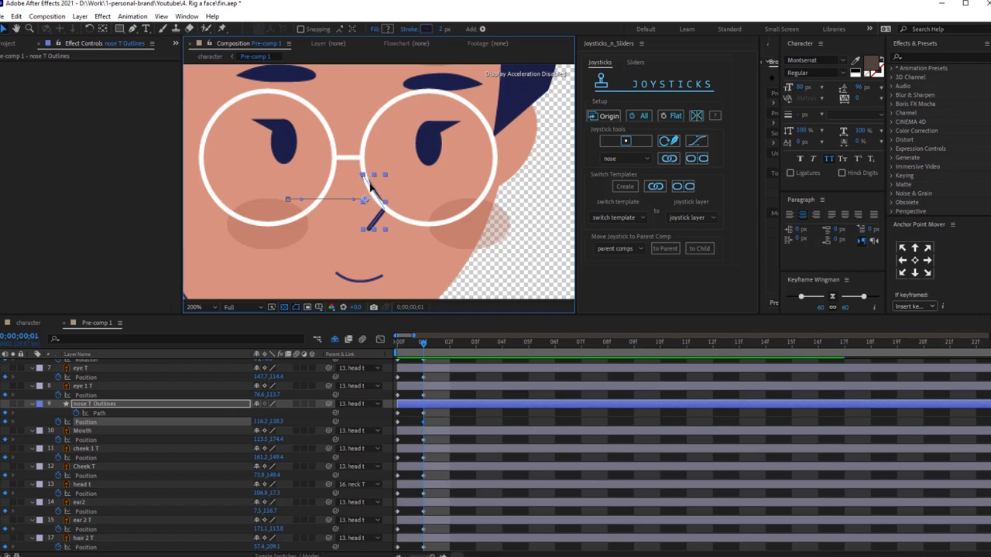
pyautogui.click(389, 160)
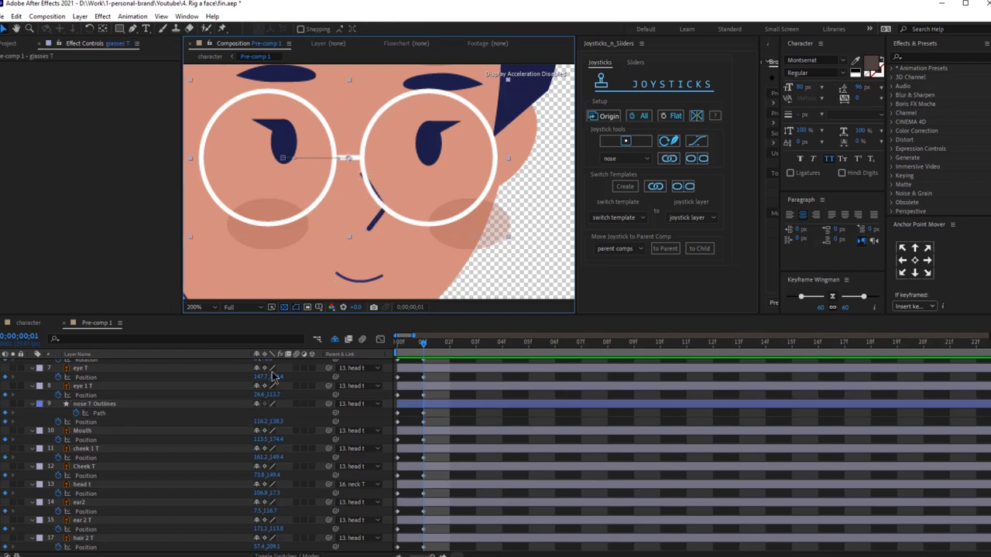
pyautogui.scroll(2, 132, 419)
pyautogui.scroll(2, 132, 420)
pyautogui.moveTo(317, 160); pyautogui.dragTo(331, 184)
pyautogui.scroll(-1, 444, 158)
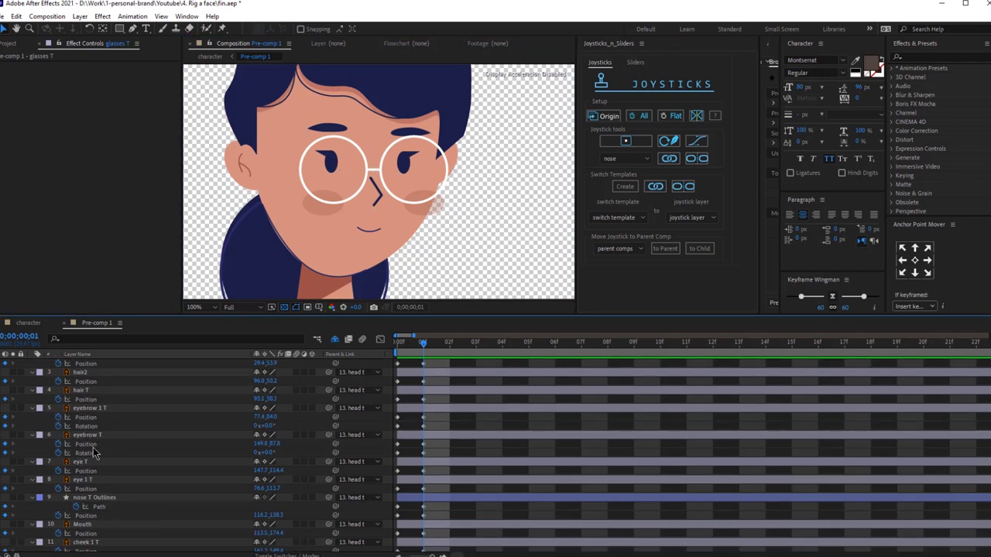
# Rotate eyebrow T to 20° at frame 1 and raise it to Position about 149.8, 82.1
pyautogui.click(91, 435)
pyautogui.scroll(2, 351, 199)
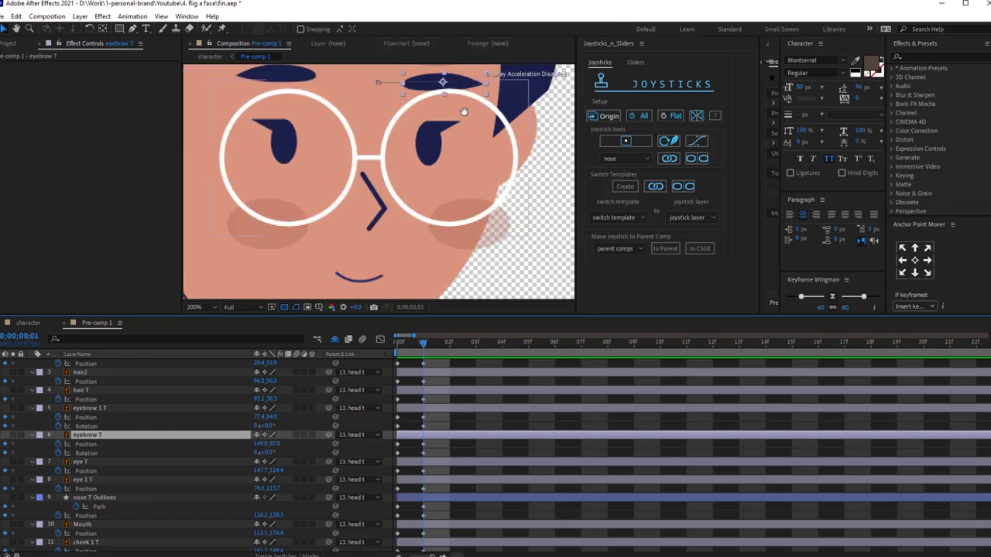
pyautogui.moveTo(464, 111); pyautogui.dragTo(461, 184)
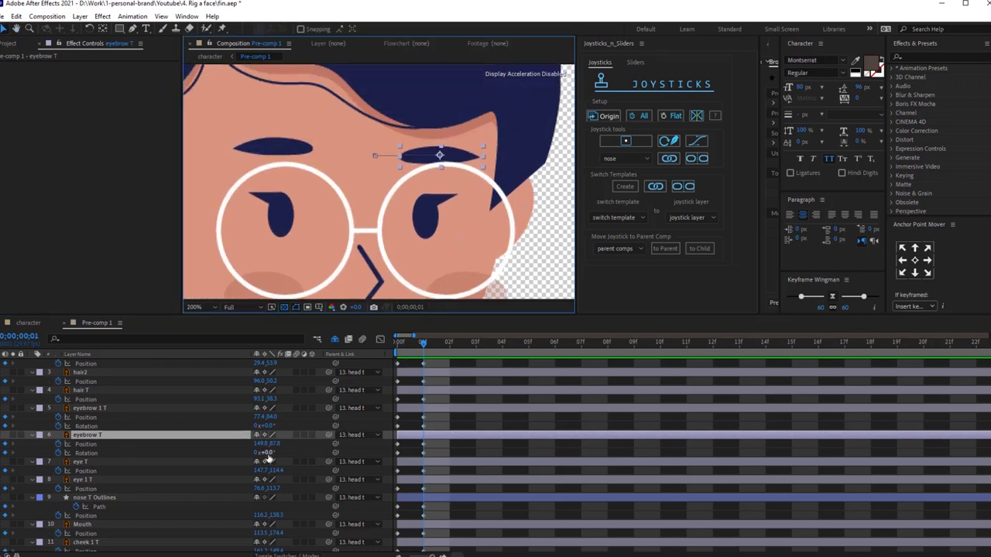
pyautogui.moveTo(265, 452); pyautogui.dragTo(276, 452)
pyautogui.moveTo(452, 165); pyautogui.dragTo(454, 152)
# Lower eyebrow 1 T to Position about 77.4, 92.0 and set its Rotation to -13°
pyautogui.moveTo(301, 152); pyautogui.dragTo(305, 169)
pyautogui.hotkey('ctrl', 'z')
pyautogui.moveTo(273, 426); pyautogui.dragTo(265, 425)
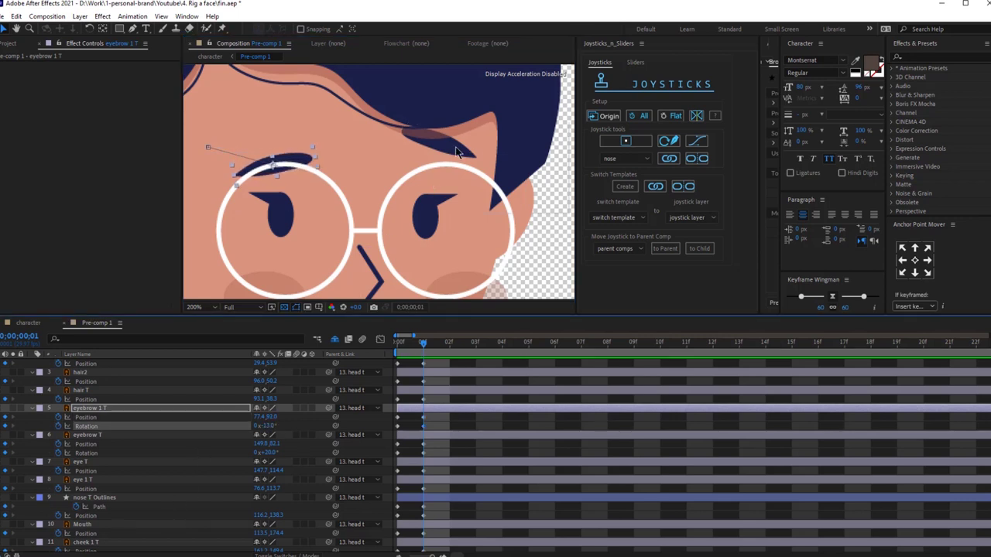
# Move both eyebrow layers up the layer stack to sit above Hair1 and directly below glasses T
pyautogui.click(88, 435)
pyautogui.keyDown('ctrl'); pyautogui.click(97, 410); pyautogui.keyUp('ctrl')
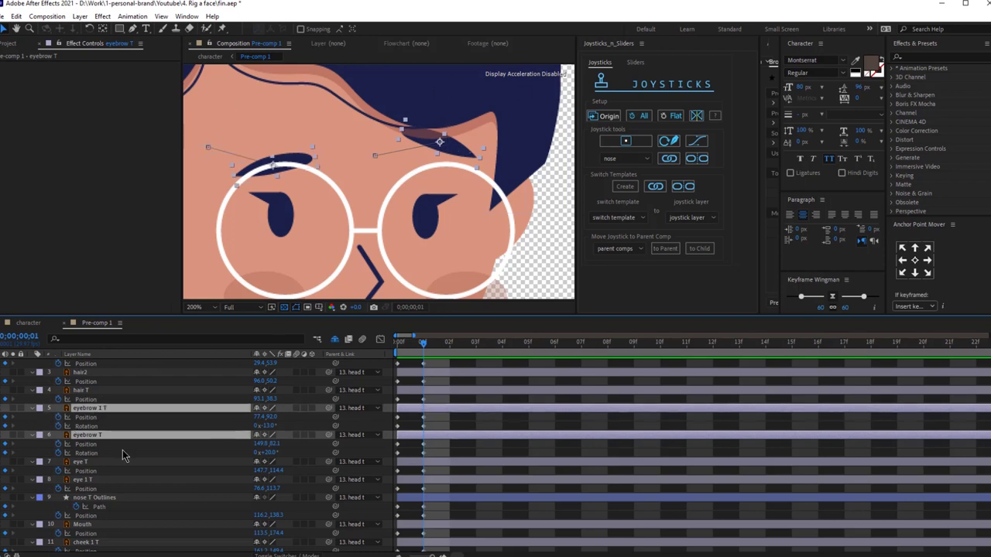
pyautogui.scroll(1, 122, 456)
pyautogui.moveTo(102, 437); pyautogui.dragTo(116, 379)
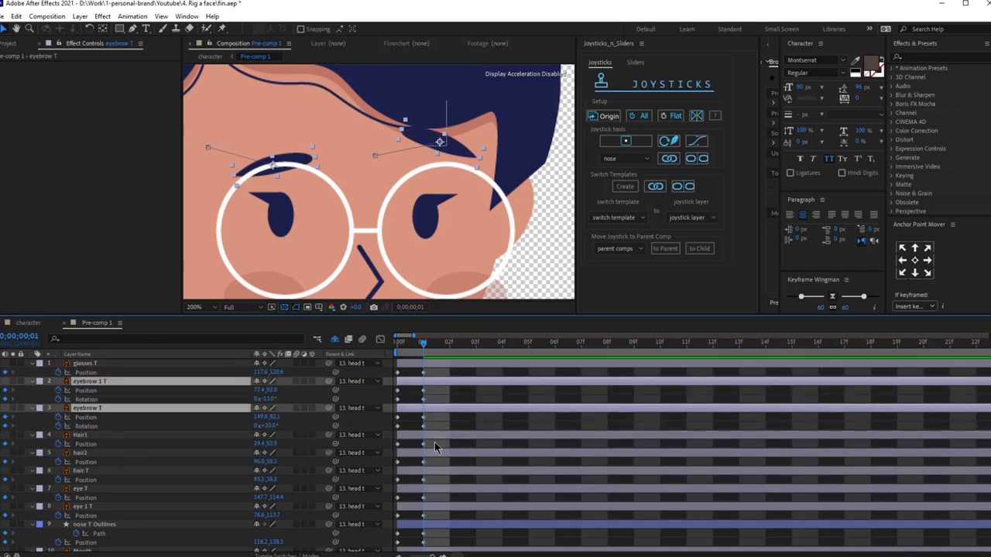
pyautogui.click(435, 448)
pyautogui.press(',')
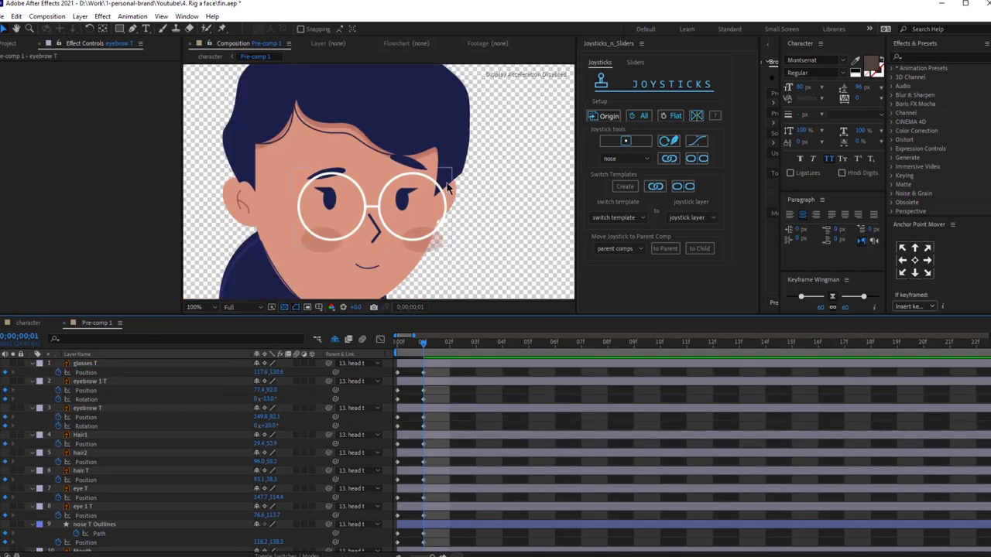
pyautogui.press(',')
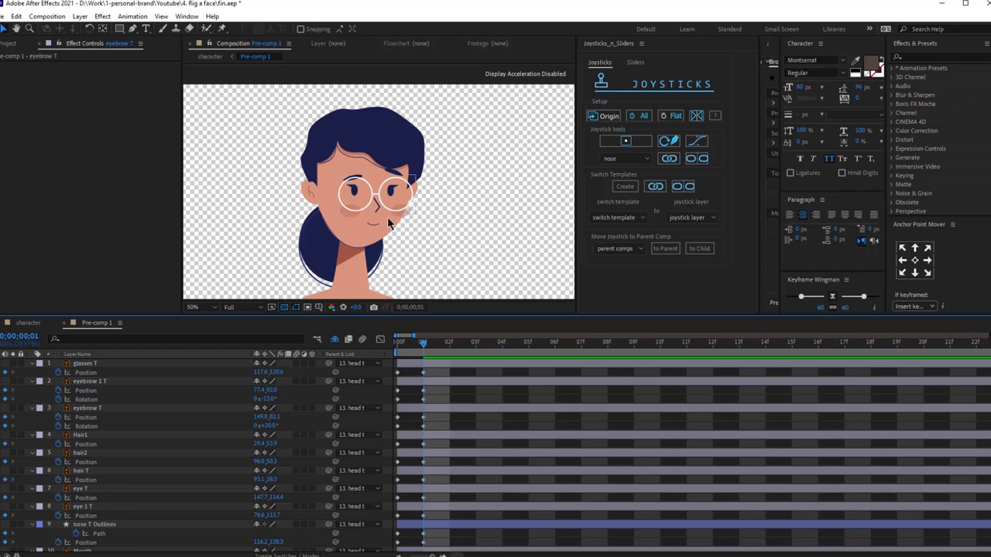
# Duplicate head t, clearing the copy's Position keyframes and parenting it to the original head t
pyautogui.scroll(-3, 81, 462)
pyautogui.scroll(-1, 81, 461)
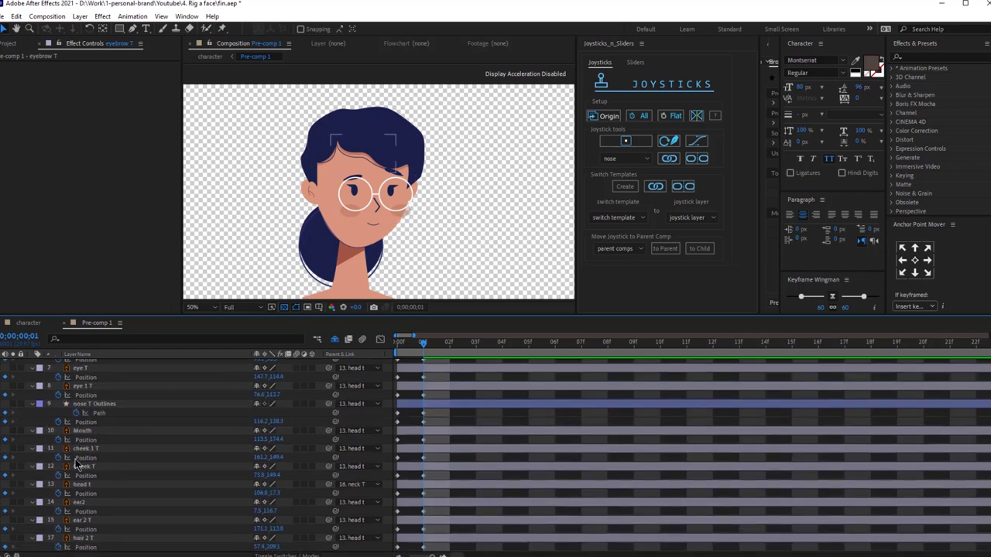
pyautogui.click(82, 485)
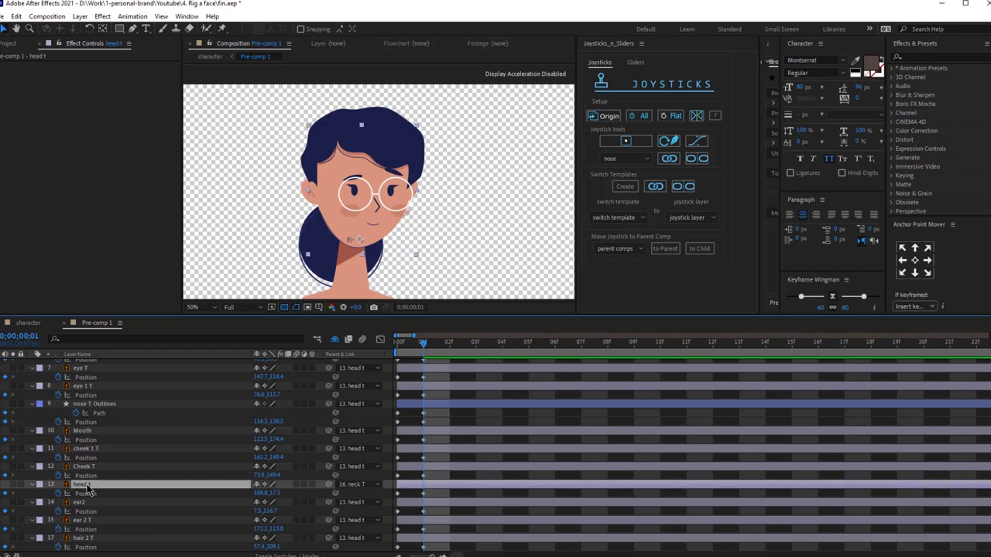
pyautogui.hotkey('ctrl', 'd')
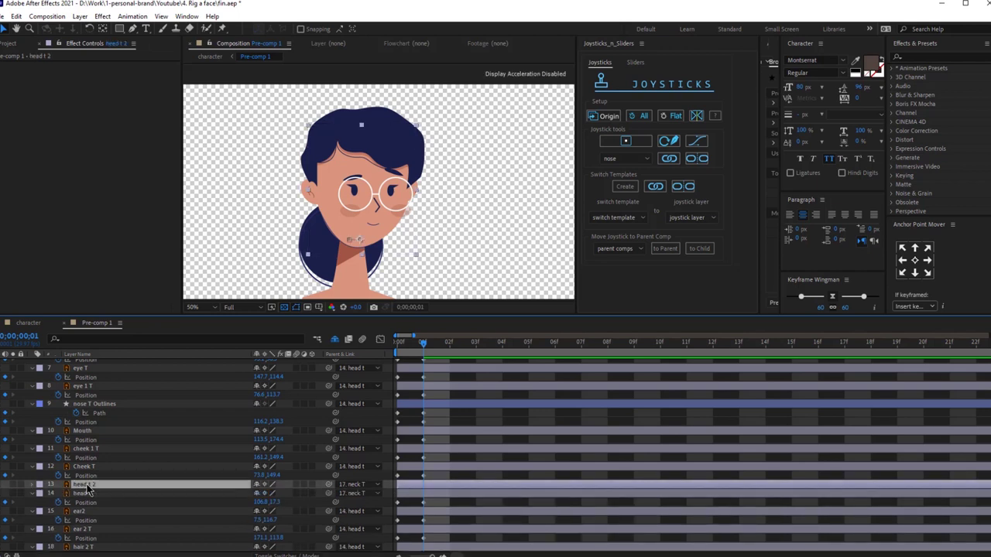
pyautogui.press('p')
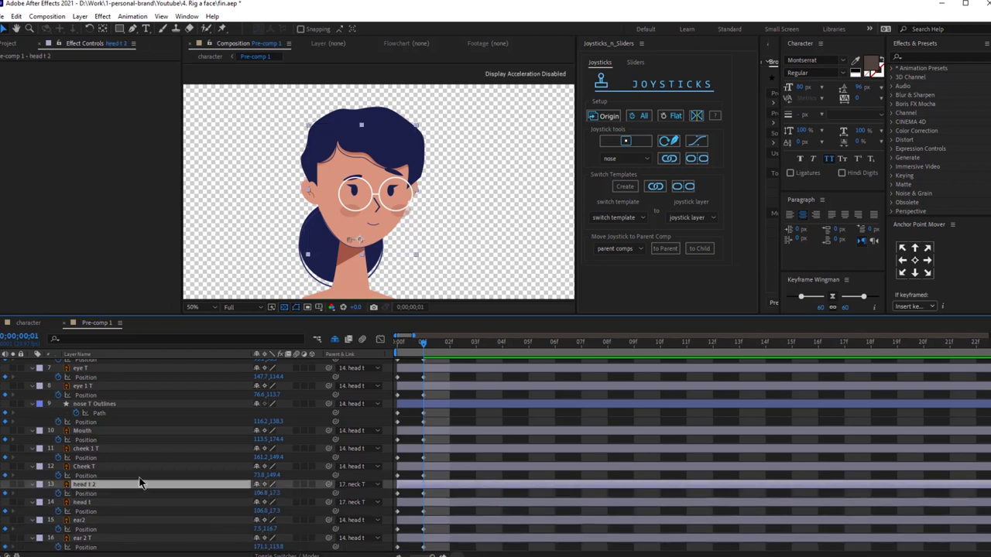
pyautogui.click(59, 494)
pyautogui.moveTo(330, 490); pyautogui.dragTo(105, 510)
# Place head t 2 directly above cheek 1 T and set cheek 1 T's track matte to Alpha Matte "head t 2"
pyautogui.click(85, 466)
pyautogui.click(99, 448)
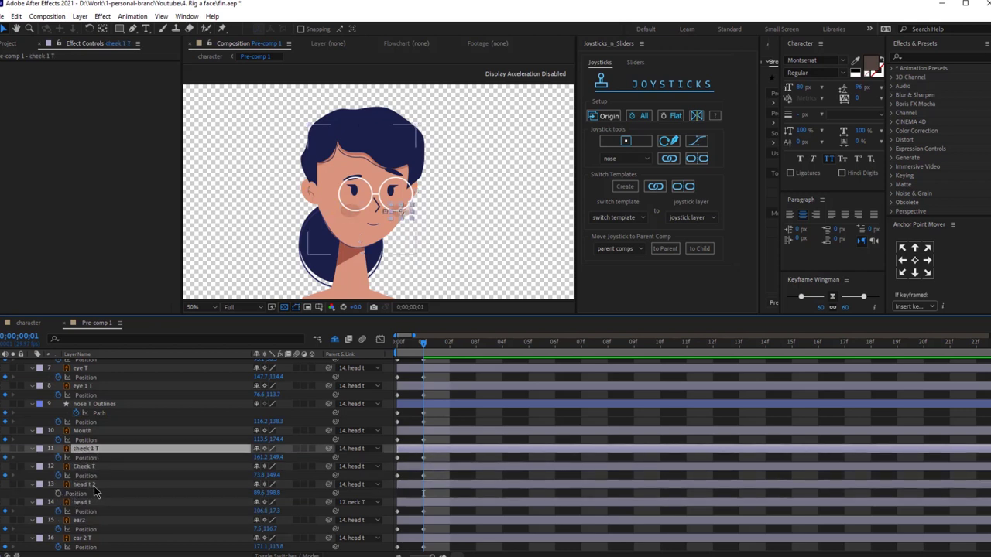
pyautogui.click(94, 486)
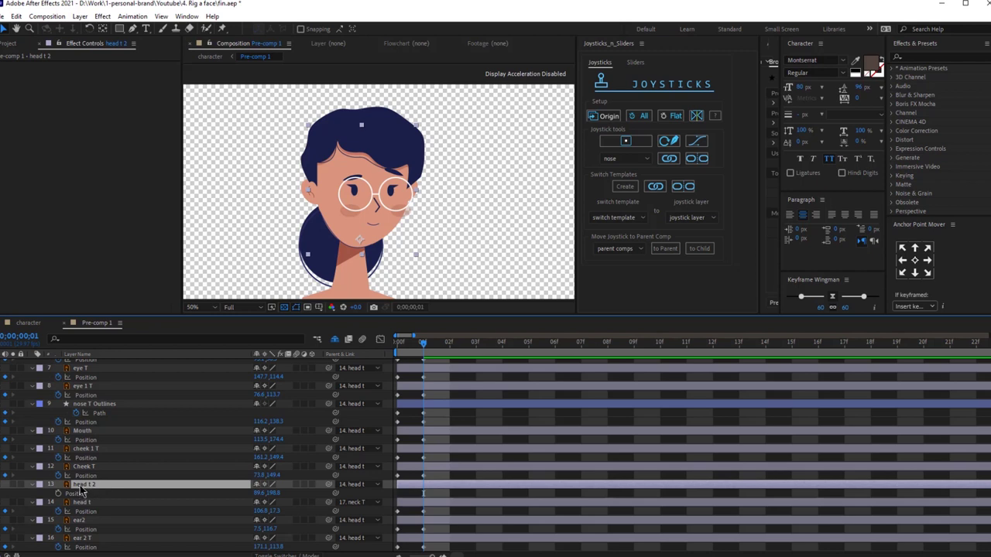
pyautogui.moveTo(75, 486); pyautogui.dragTo(93, 452)
pyautogui.press('F4')
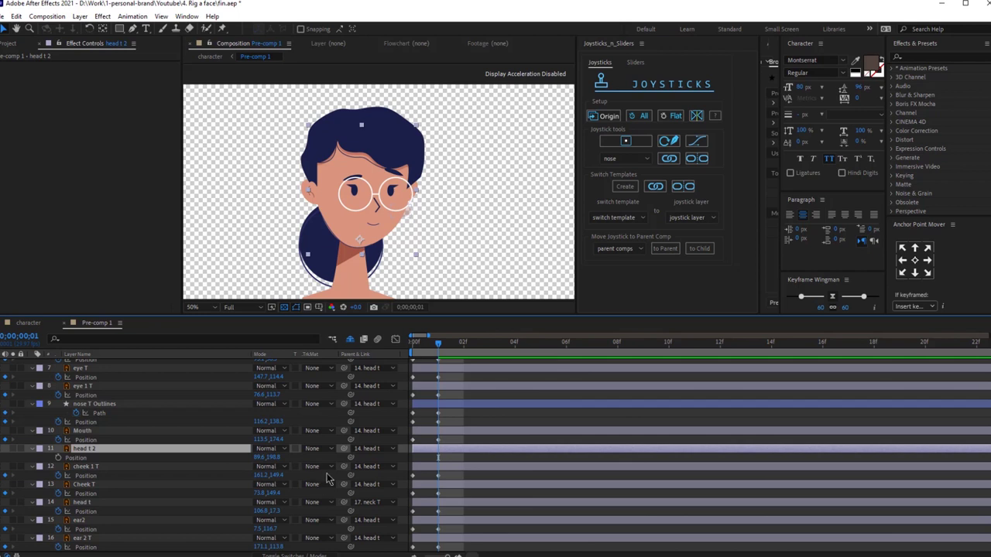
pyautogui.click(321, 468)
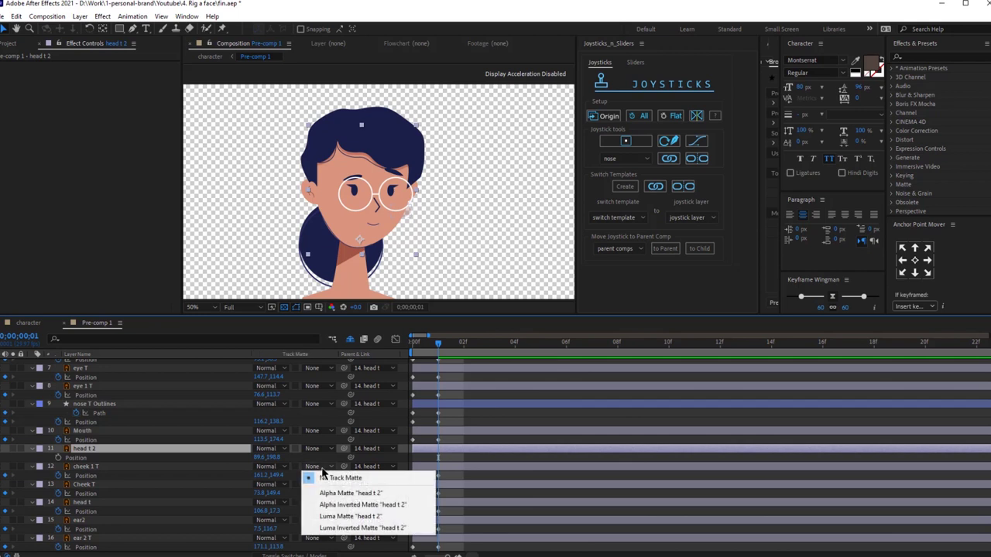
pyautogui.click(346, 495)
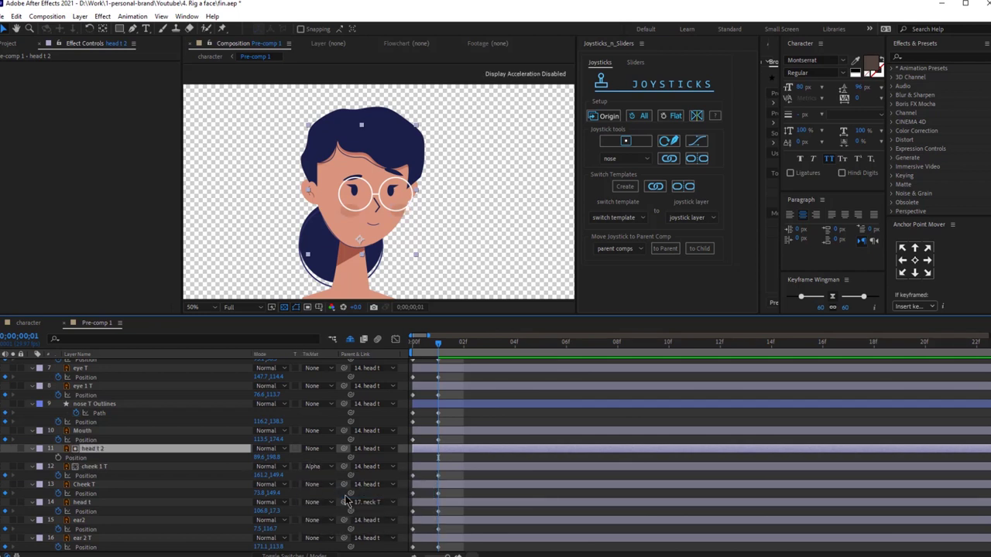
# Test the matte by moving cheek 1 T right beyond the face's edge, and undo the move
pyautogui.scroll(1, 418, 224)
pyautogui.click(435, 242)
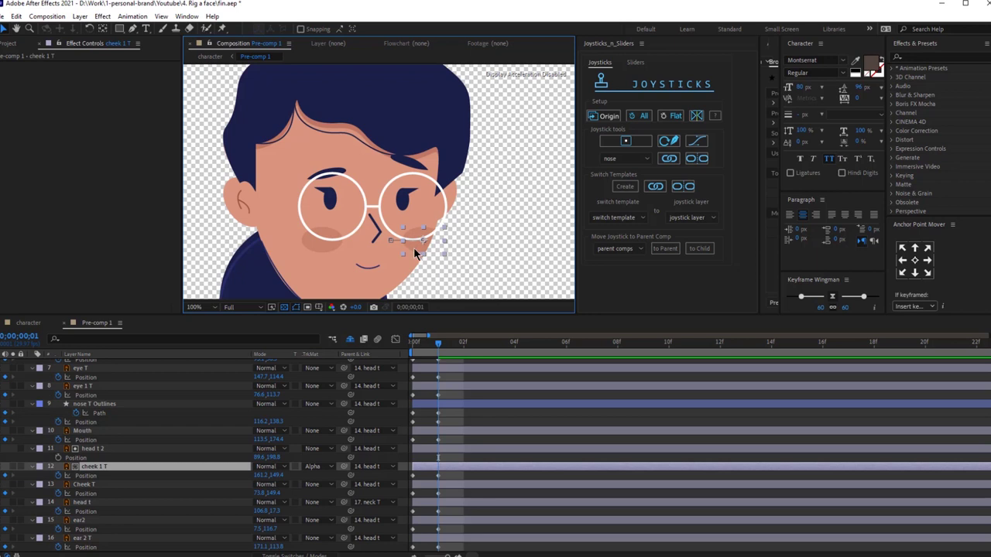
pyautogui.moveTo(414, 249); pyautogui.dragTo(336, 250)
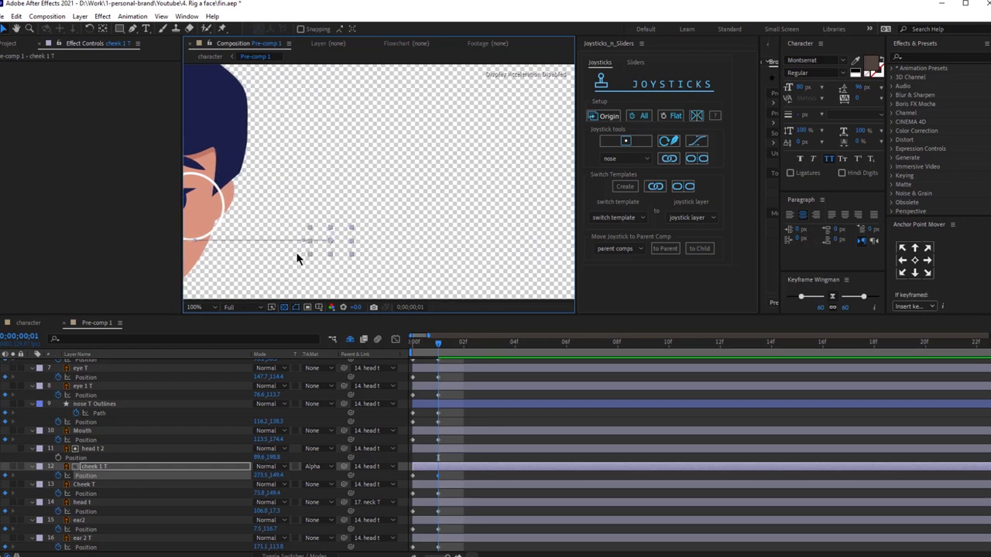
pyautogui.hotkey('ctrl', 'z')
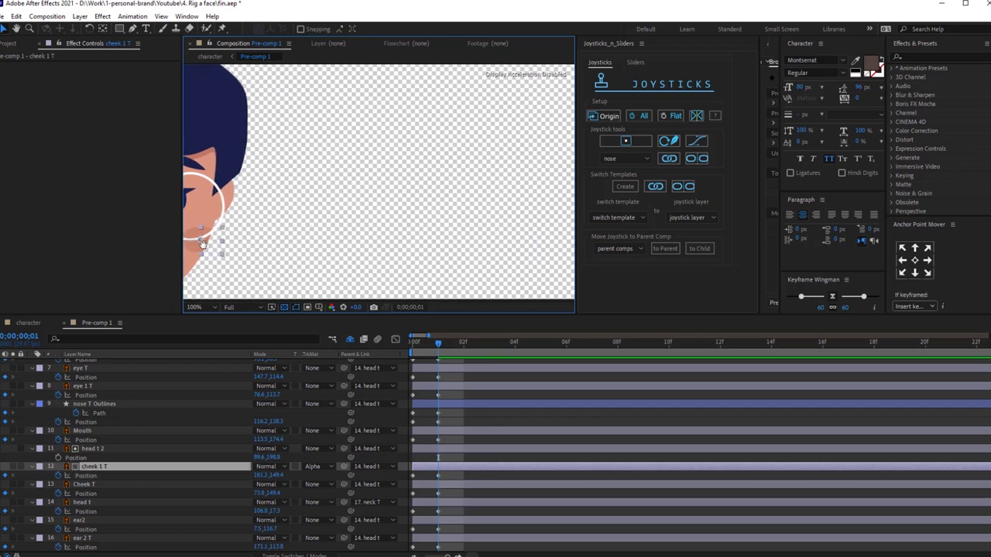
pyautogui.moveTo(203, 244); pyautogui.dragTo(394, 258)
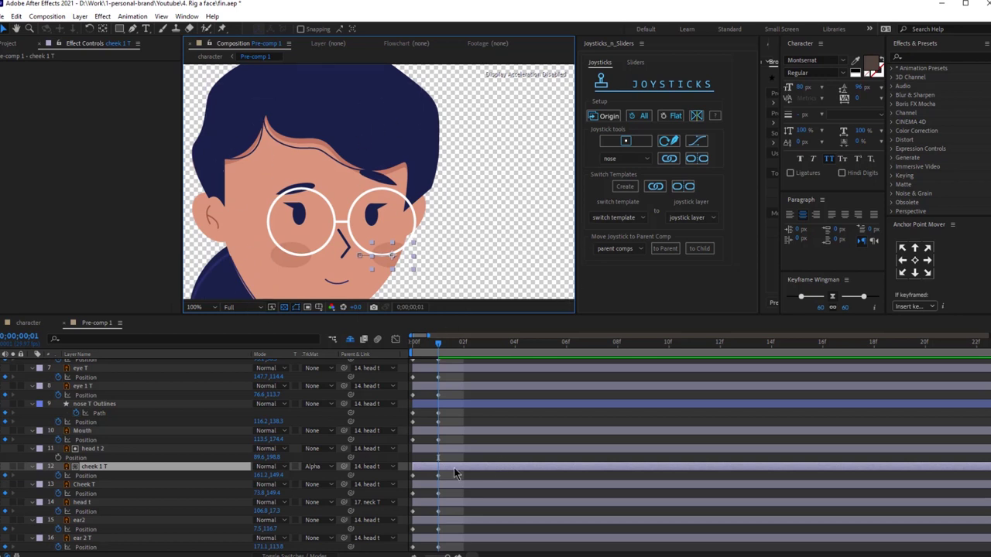
# Lock the head t 2 matte layer and hide it from the layer list as a shy layer
pyautogui.click(116, 450)
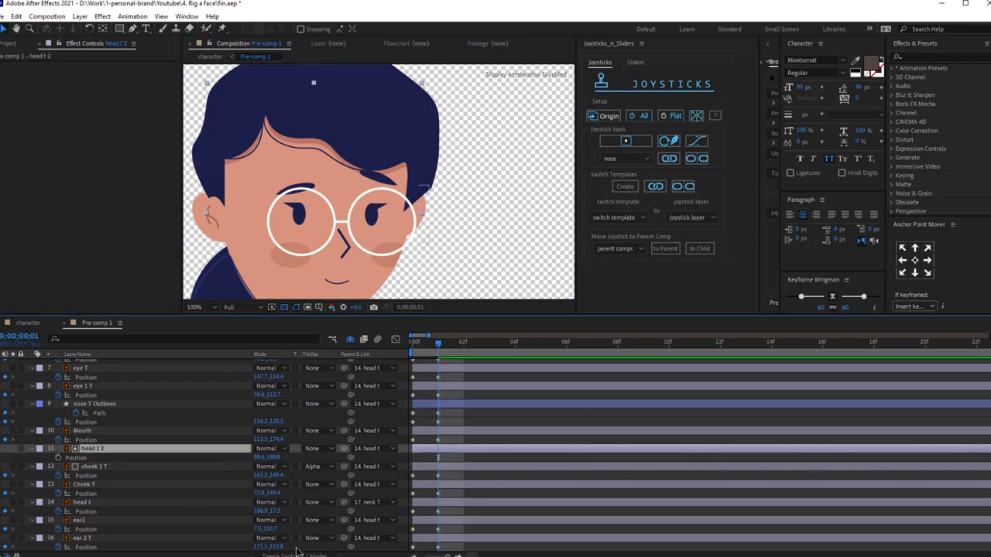
pyautogui.click(299, 555)
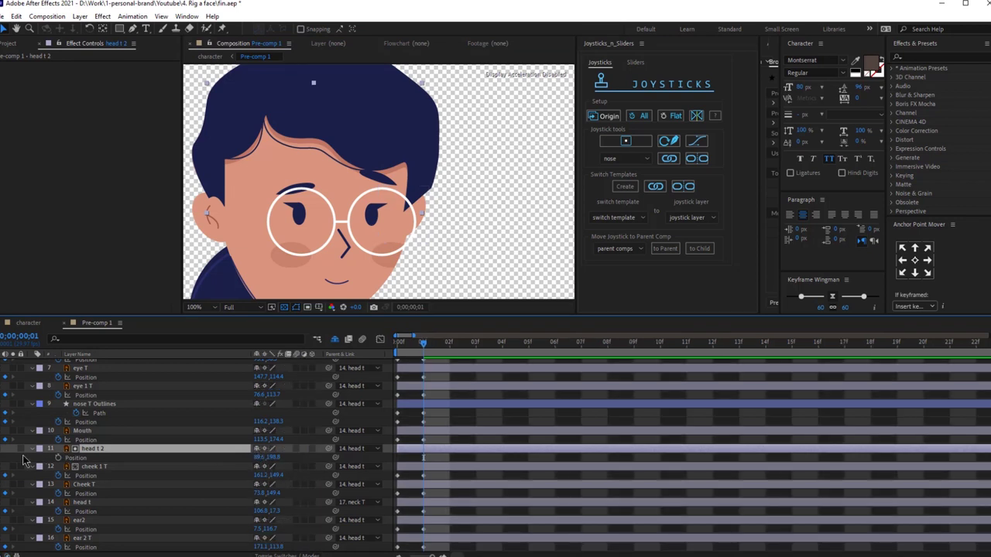
pyautogui.click(21, 449)
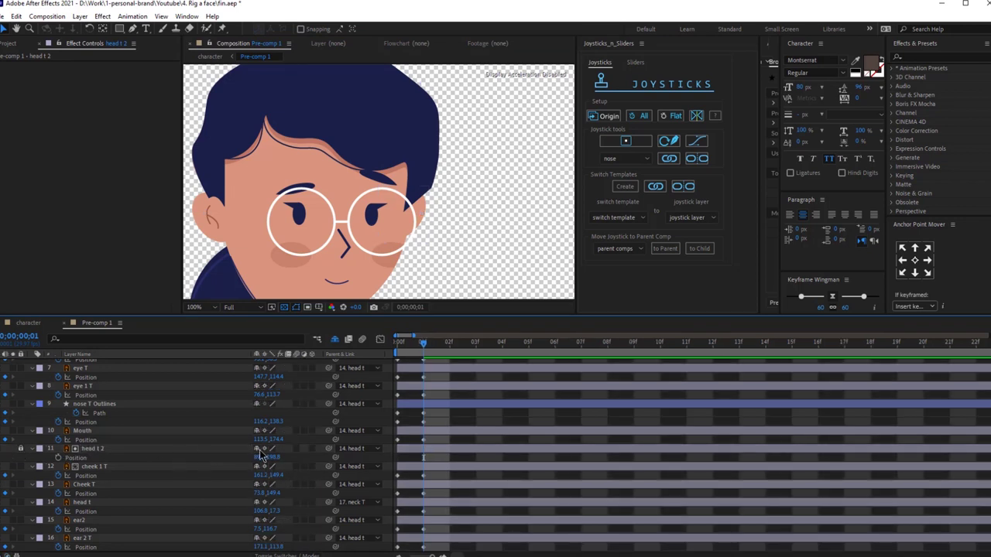
pyautogui.scroll(5, 97, 455)
pyautogui.click(94, 455)
pyautogui.scroll(-5, 94, 455)
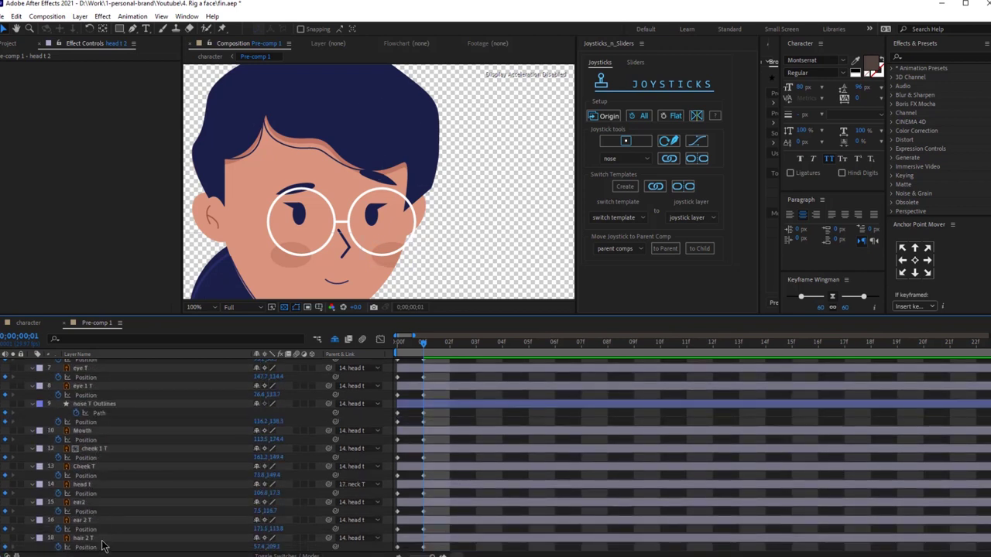
# Duplicate head t without Position keyframes, parent the copy to head t, and use it as the Alpha Matte for Cheek T
pyautogui.click(283, 265)
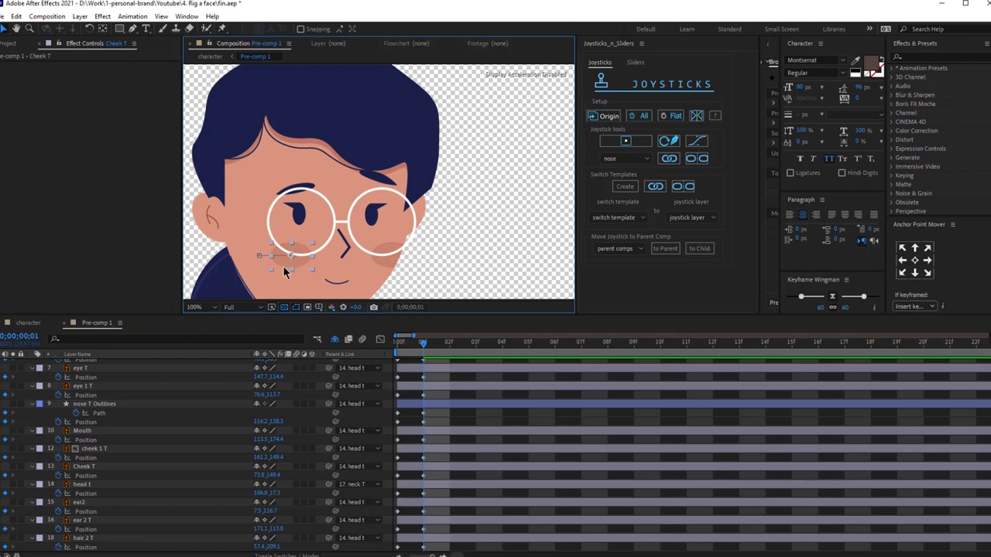
pyautogui.click(85, 487)
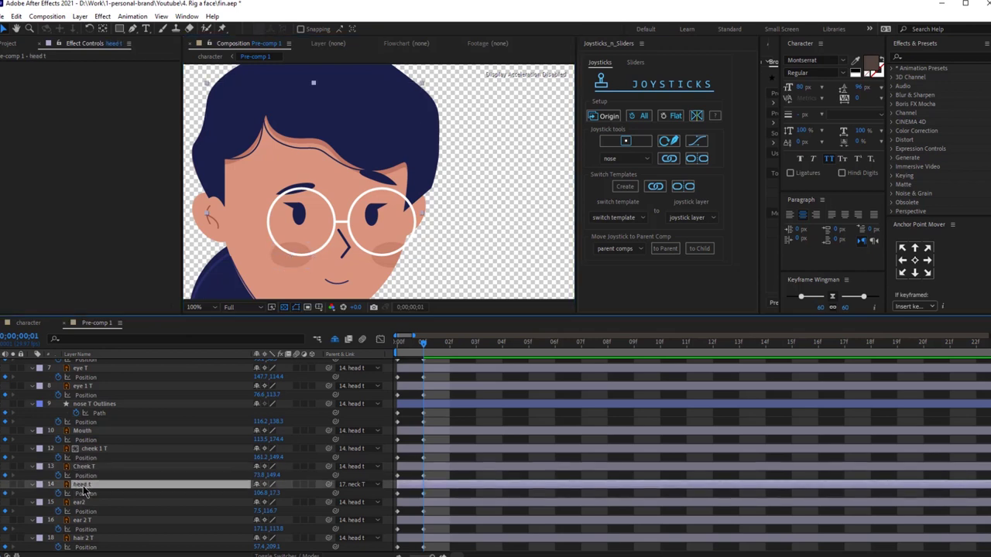
pyautogui.hotkey('ctrl', 'd')
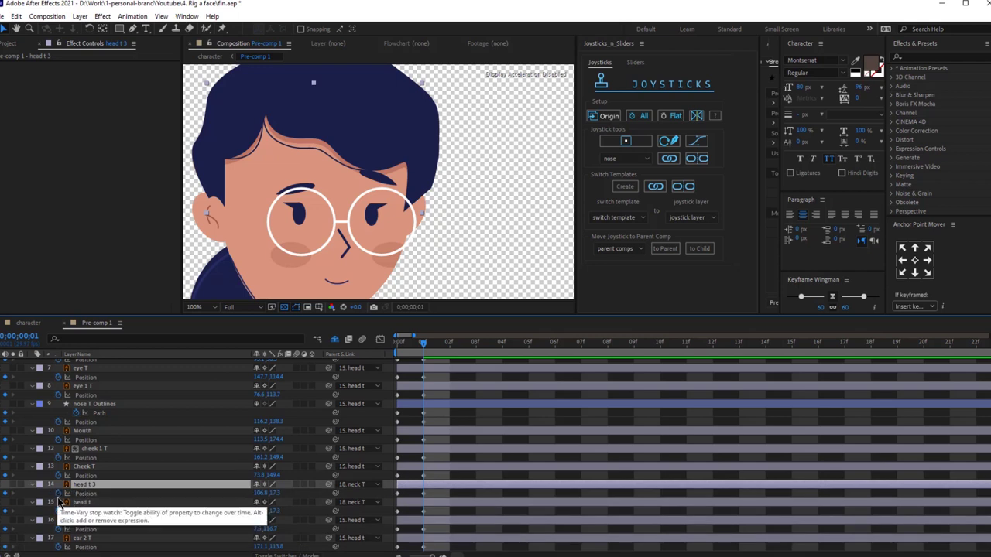
pyautogui.moveTo(330, 485); pyautogui.dragTo(88, 464)
pyautogui.press('F4')
pyautogui.click(325, 484)
pyautogui.click(329, 513)
# Lock the head t 3 matte layer and hide it from the layer list as a shy layer
pyautogui.click(21, 467)
pyautogui.press('F4')
pyautogui.click(256, 466)
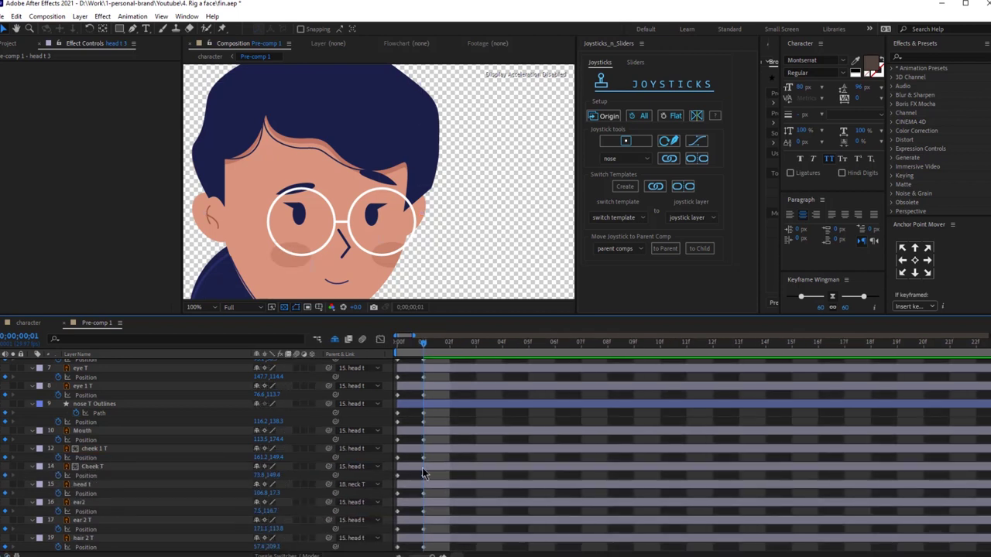
# Compare the full face between the origin pose at frame 0 and the right-turn pose at frame 1
pyautogui.scroll(4, 424, 473)
pyautogui.moveTo(413, 346); pyautogui.dragTo(354, 348)
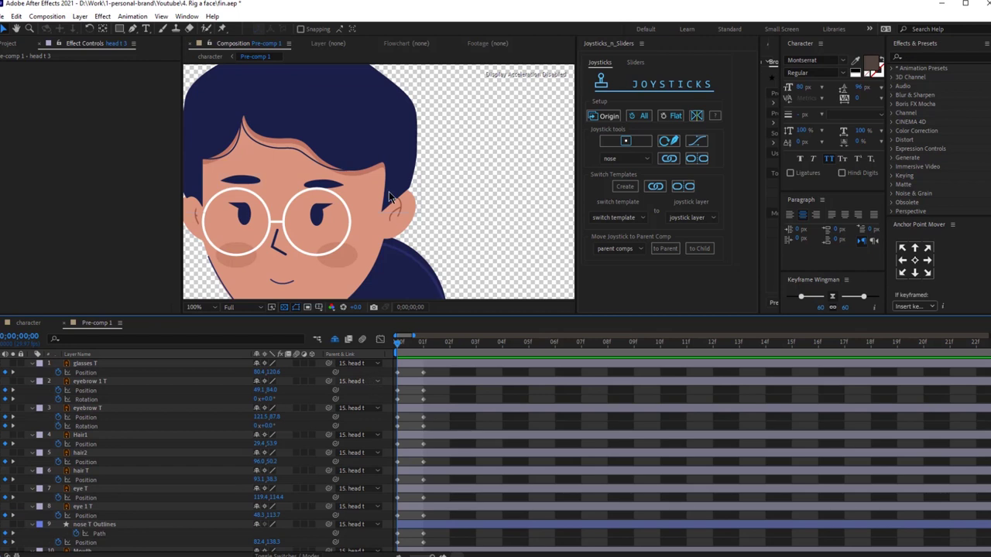
pyautogui.press(',')
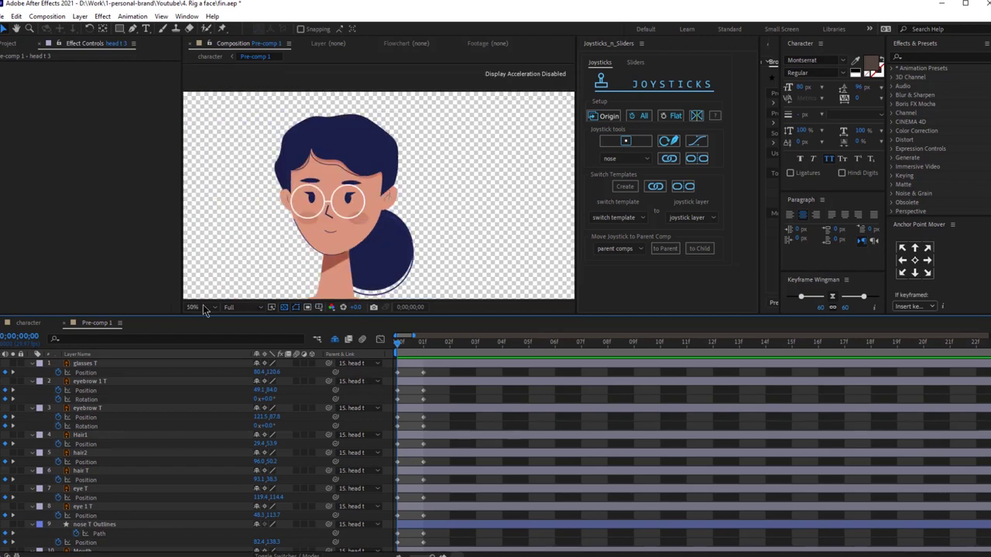
pyautogui.click(422, 343)
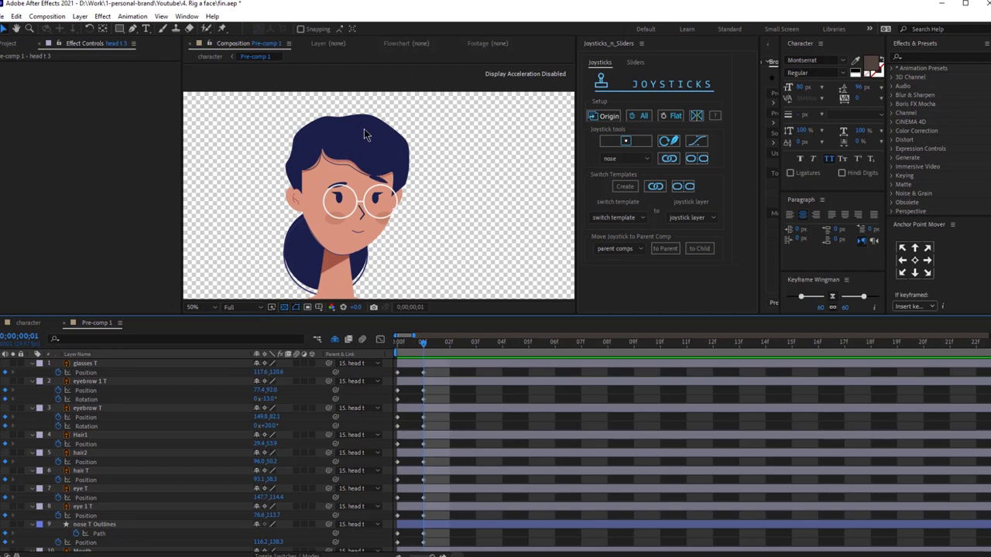
# Go to frame 2 of the Pre-comp 1 timeline for the left-turn pose
pyautogui.click(449, 346)
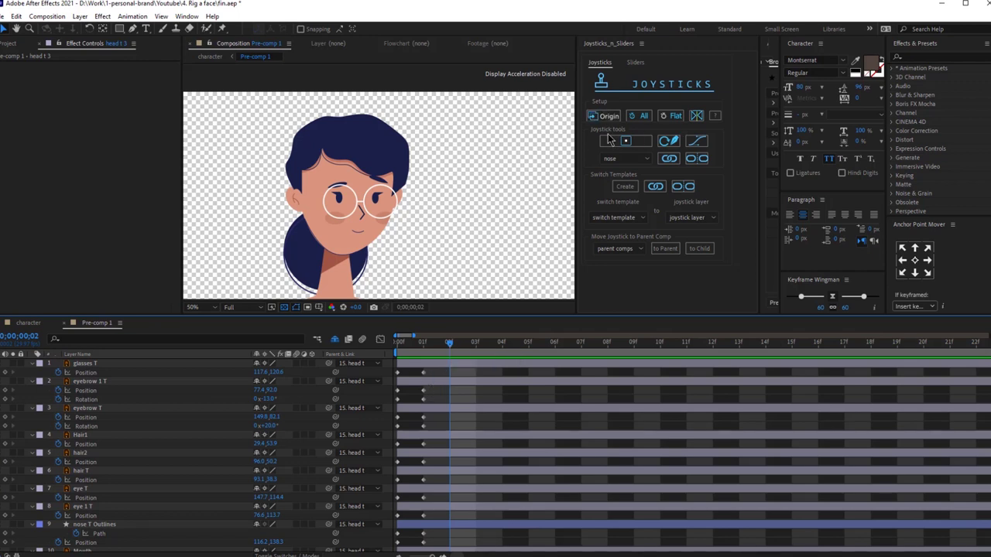
pyautogui.click(324, 277)
pyautogui.moveTo(373, 233); pyautogui.dragTo(360, 233)
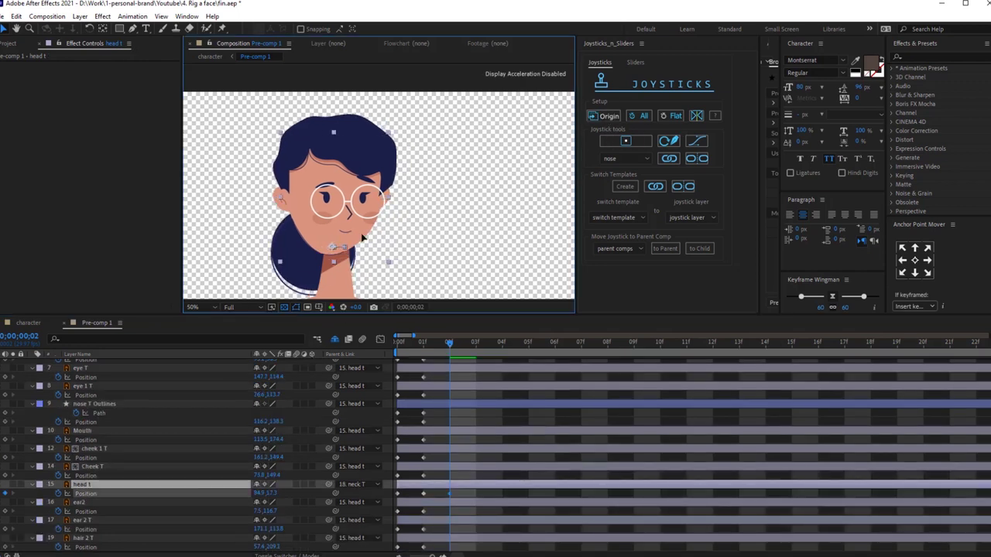
pyautogui.click(97, 502)
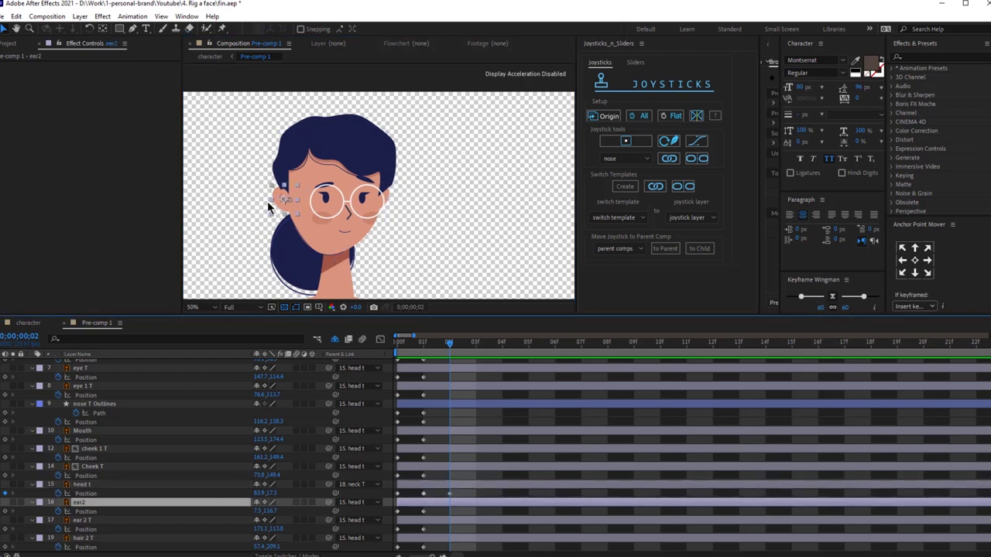
pyautogui.hotkey('ctrl', 'z')
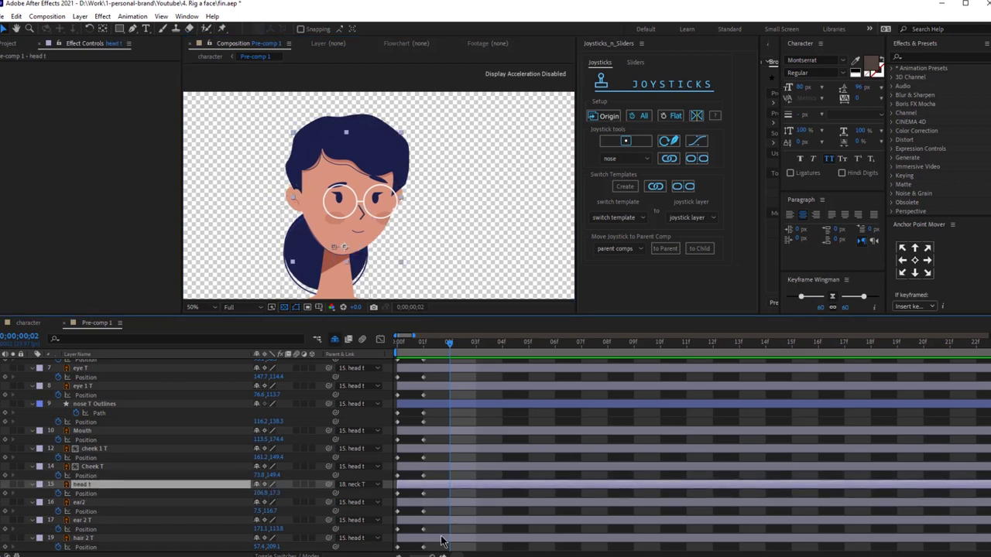
# Copy the origin pose keyframe values of all layers to frame 2 with the Joysticks 'n Sliders Origin function
pyautogui.click(442, 541)
pyautogui.scroll(5, 442, 544)
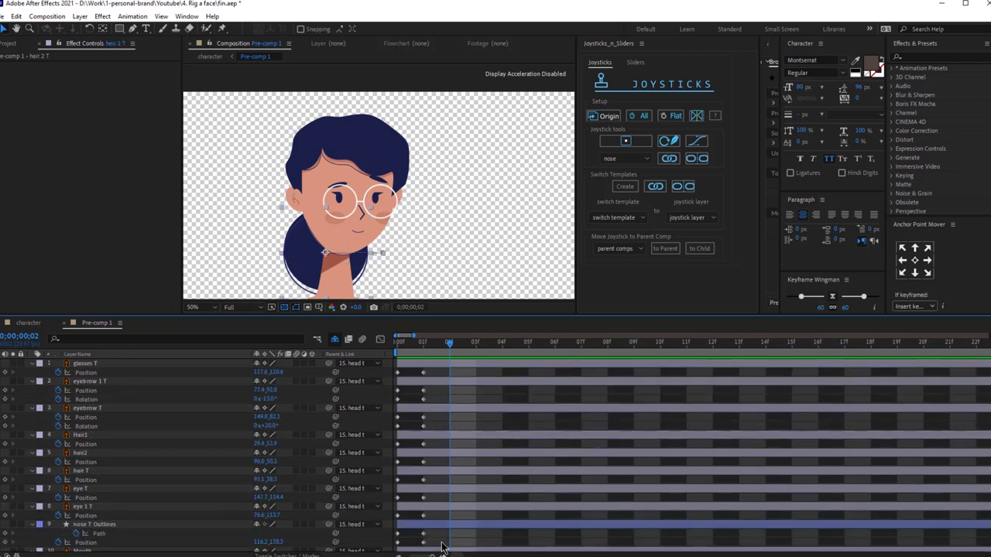
pyautogui.hotkey('ctrl', 'a')
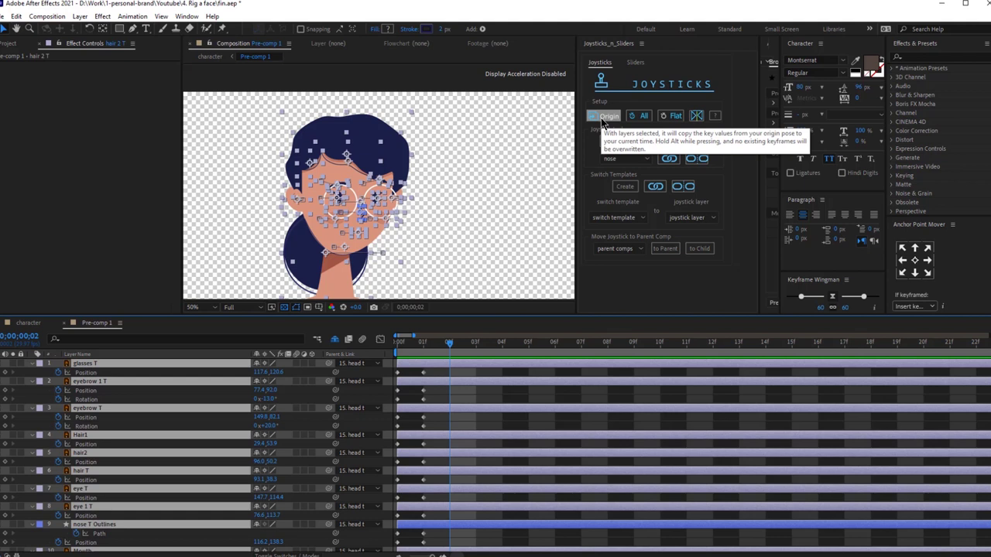
pyautogui.click(601, 121)
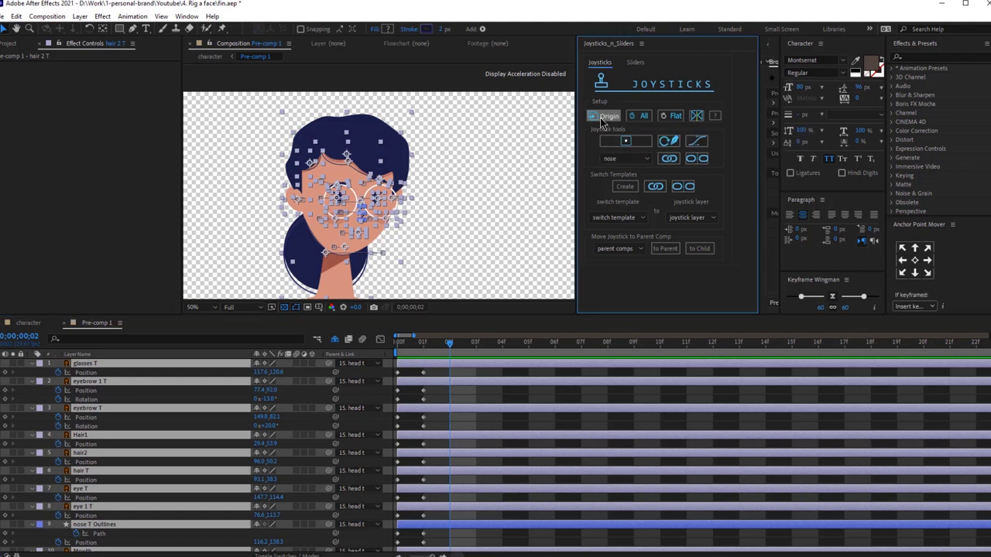
pyautogui.click(474, 404)
pyautogui.scroll(1, 422, 252)
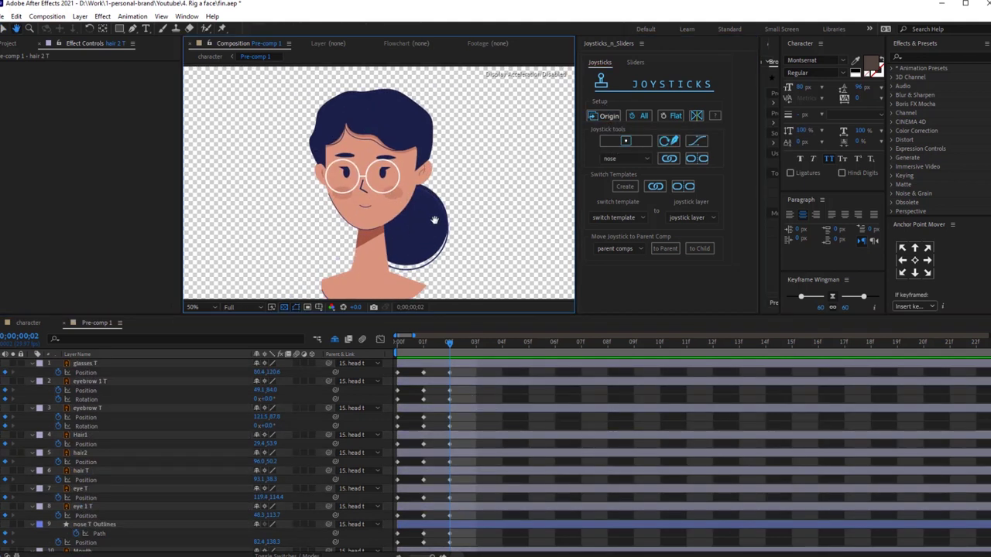
# Move the head t layer left to about X 66 at frame 2
pyautogui.scroll(1, 456, 229)
pyautogui.press('v')
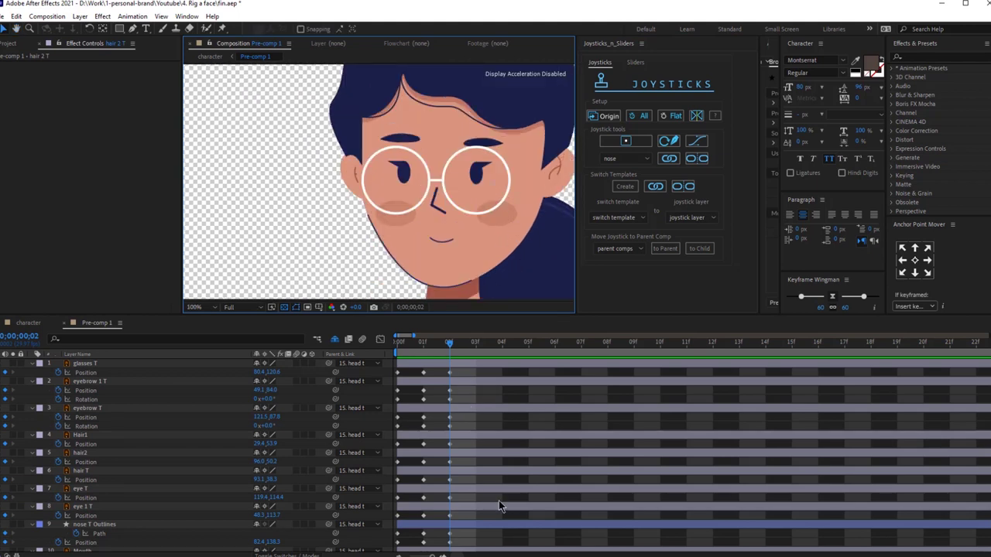
pyautogui.scroll(-3, 497, 434)
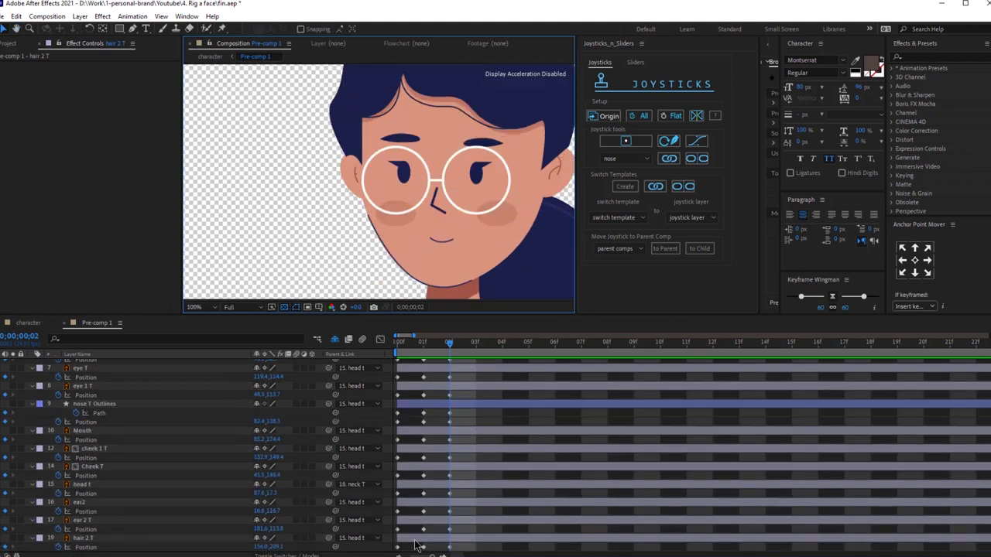
pyautogui.click(92, 485)
pyautogui.moveTo(506, 214); pyautogui.dragTo(487, 221)
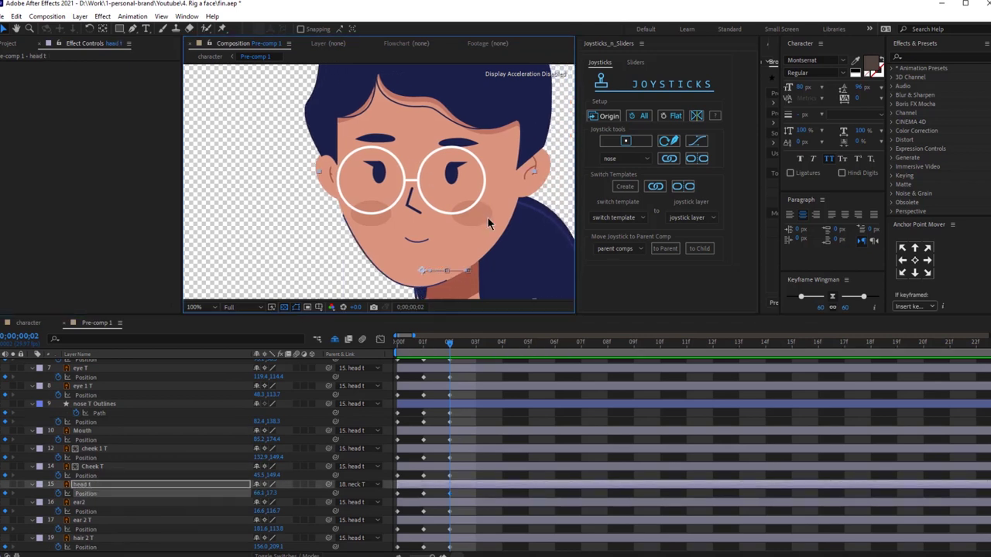
# Move the hair bun layer hair 2 T right to about X 188 at frame 2
pyautogui.click(114, 538)
pyautogui.press(',')
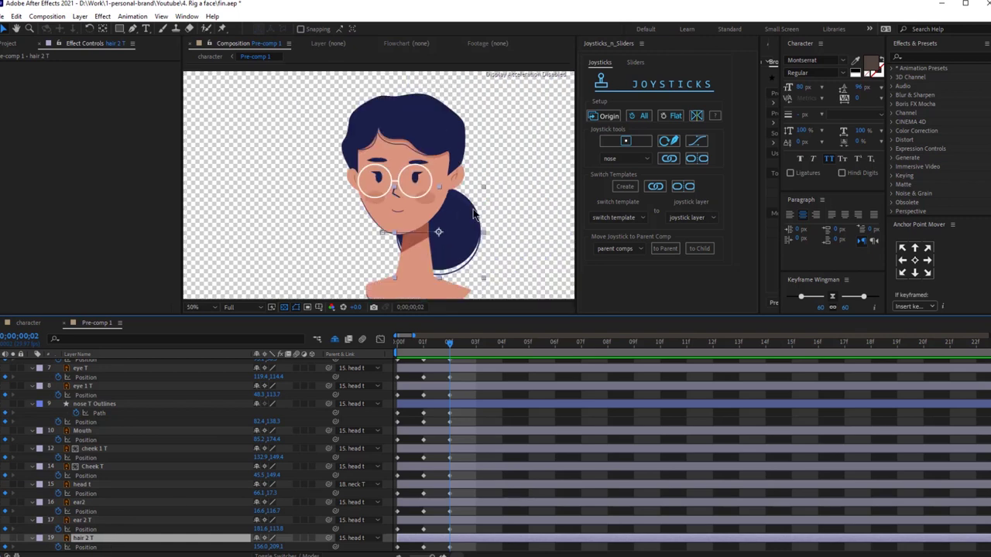
pyautogui.moveTo(464, 210); pyautogui.dragTo(477, 215)
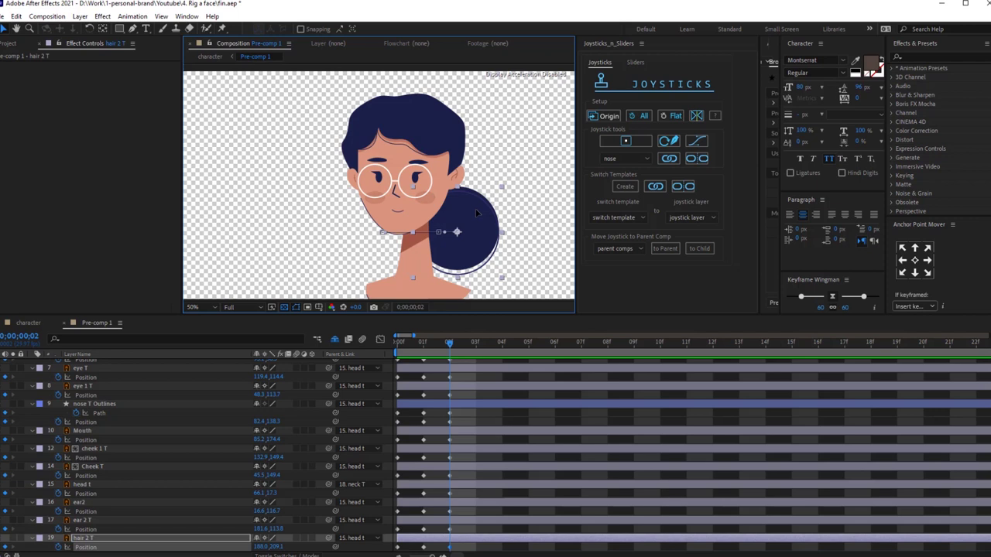
# Shift ear2 right behind the head to about X 28 and move ear 2 T slightly outward at frame 2
pyautogui.click(85, 504)
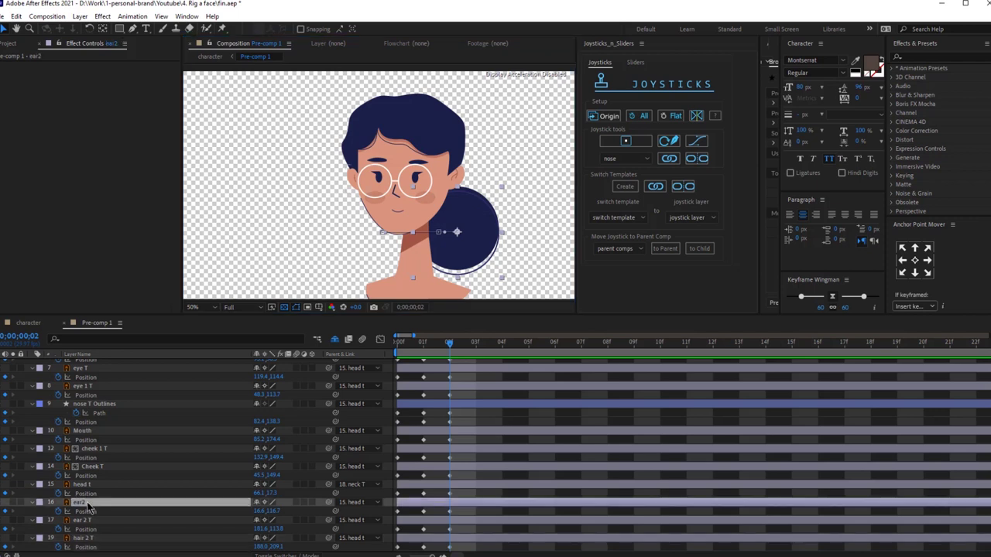
pyautogui.press('.')
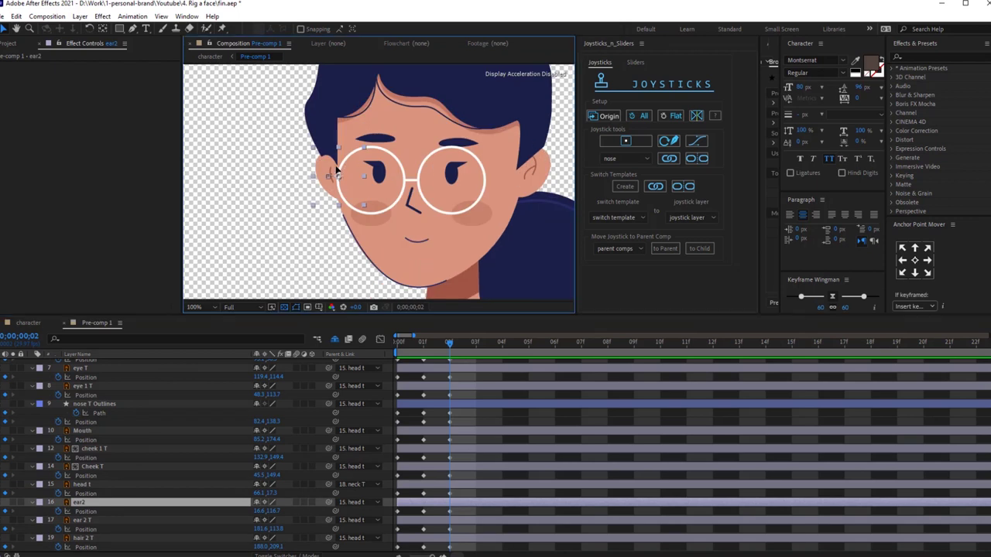
pyautogui.moveTo(332, 165); pyautogui.dragTo(345, 164)
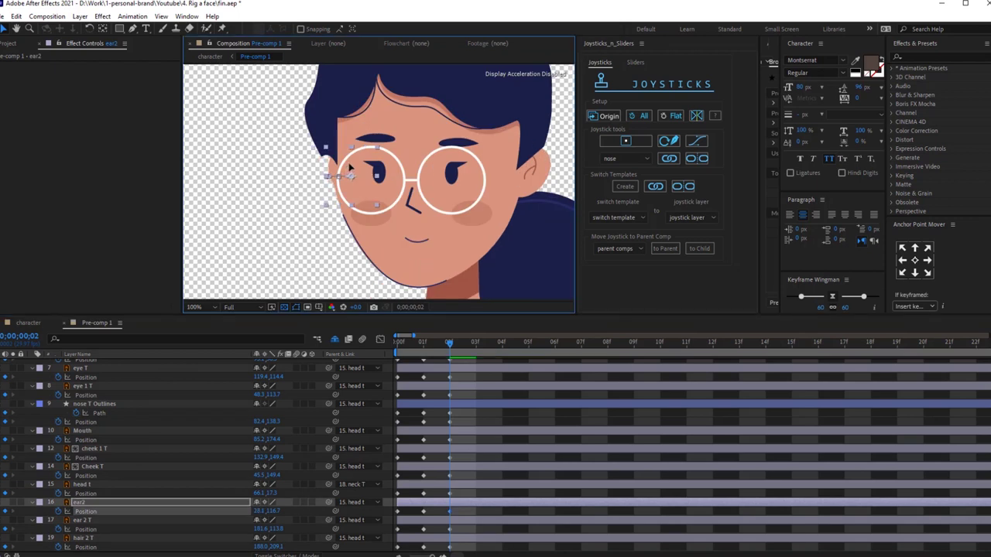
pyautogui.click(89, 521)
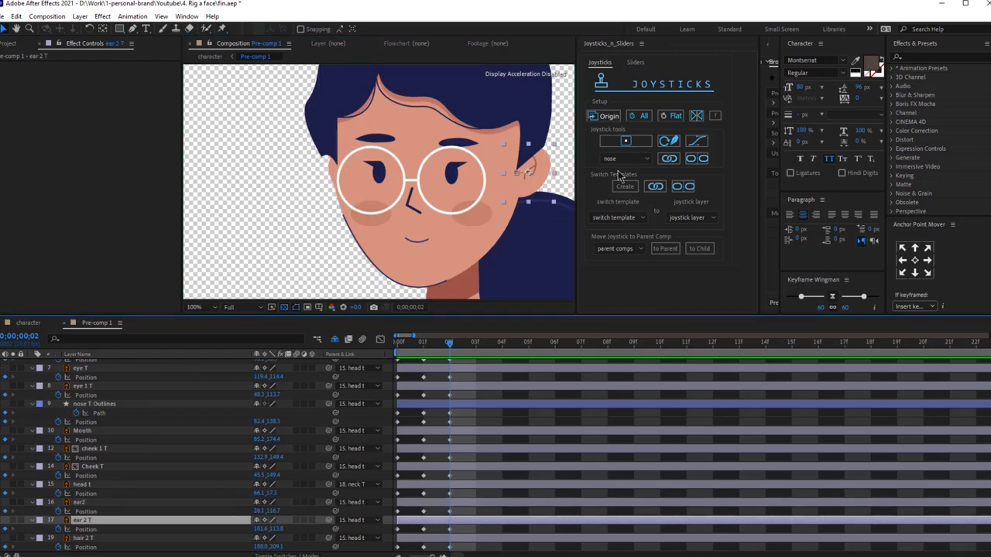
pyautogui.moveTo(527, 198); pyautogui.dragTo(536, 192)
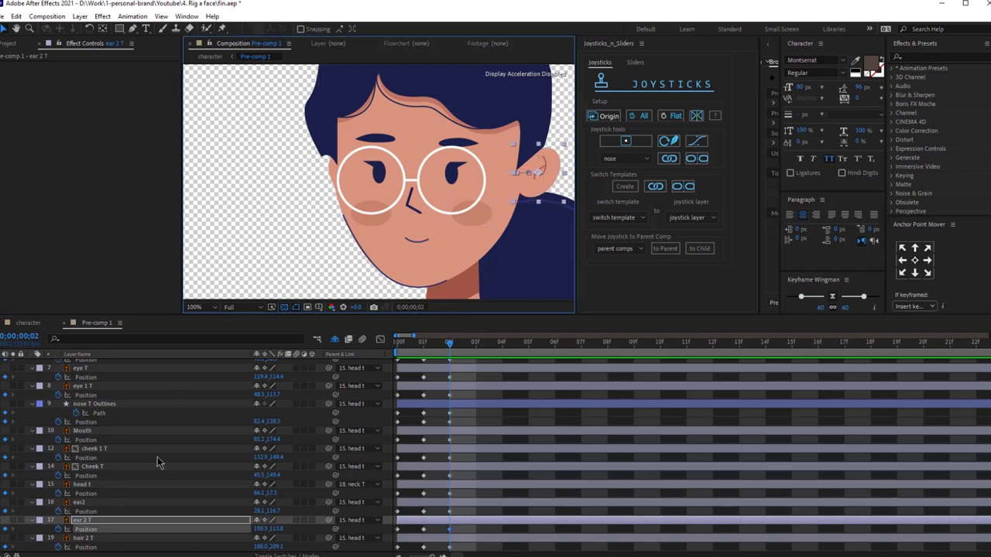
# Shift the glasses, eyebrows, eyes, nose, mouth and cheeks together left by about 24 px at frame 2, leaving out the hair layers
pyautogui.click(99, 468)
pyautogui.scroll(5, 100, 468)
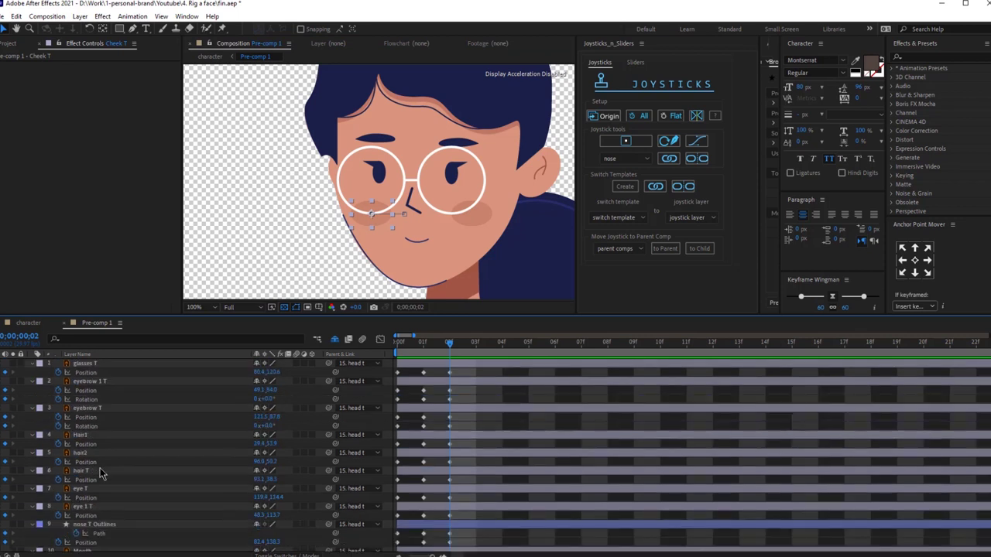
pyautogui.hotkey('ctrl', 'a')
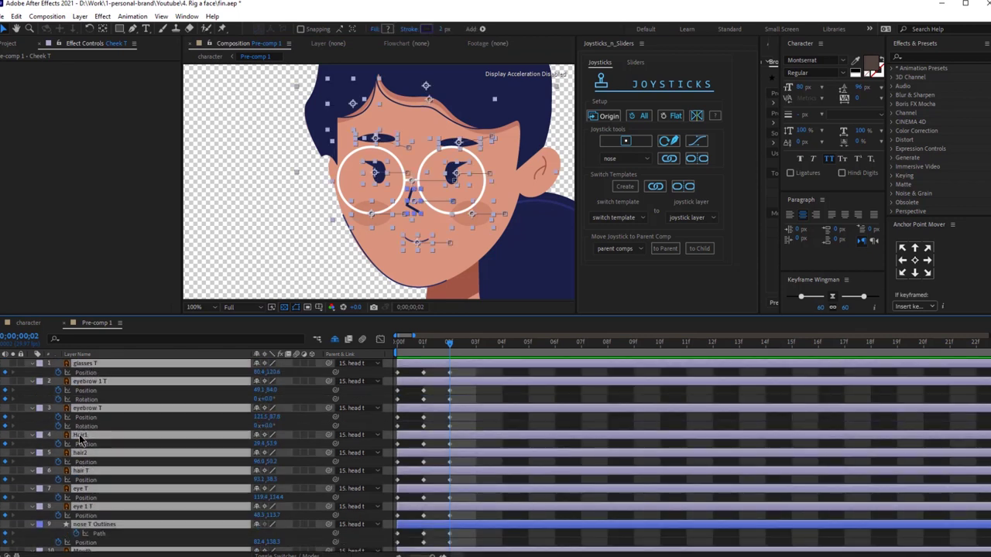
pyautogui.keyDown('ctrl'); pyautogui.click(90, 435); pyautogui.keyUp('ctrl')
pyautogui.keyDown('ctrl'); pyautogui.click(86, 454); pyautogui.keyUp('ctrl')
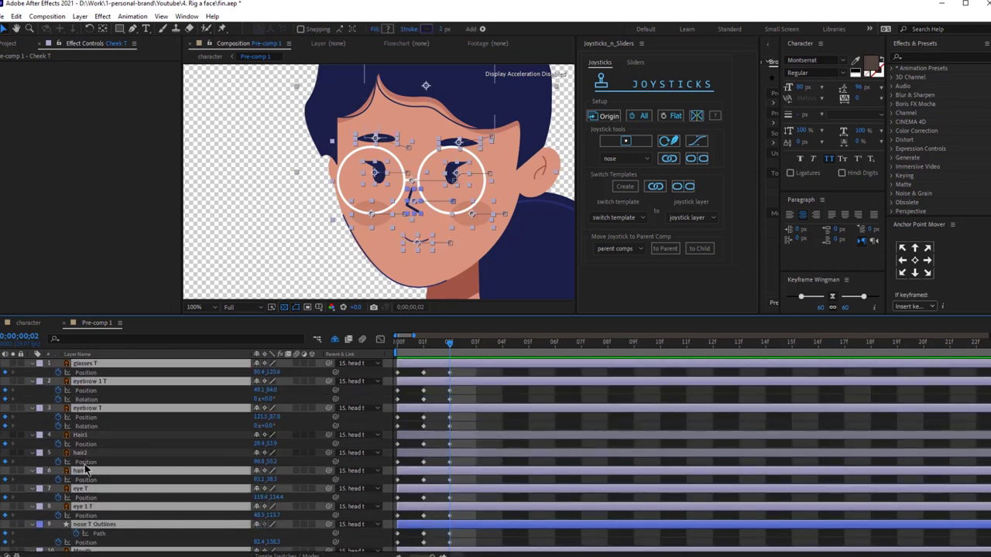
pyautogui.keyDown('ctrl'); pyautogui.click(86, 472); pyautogui.keyUp('ctrl')
pyautogui.moveTo(443, 202); pyautogui.dragTo(403, 195)
pyautogui.rightClick(411, 192)
pyautogui.press('Escape')
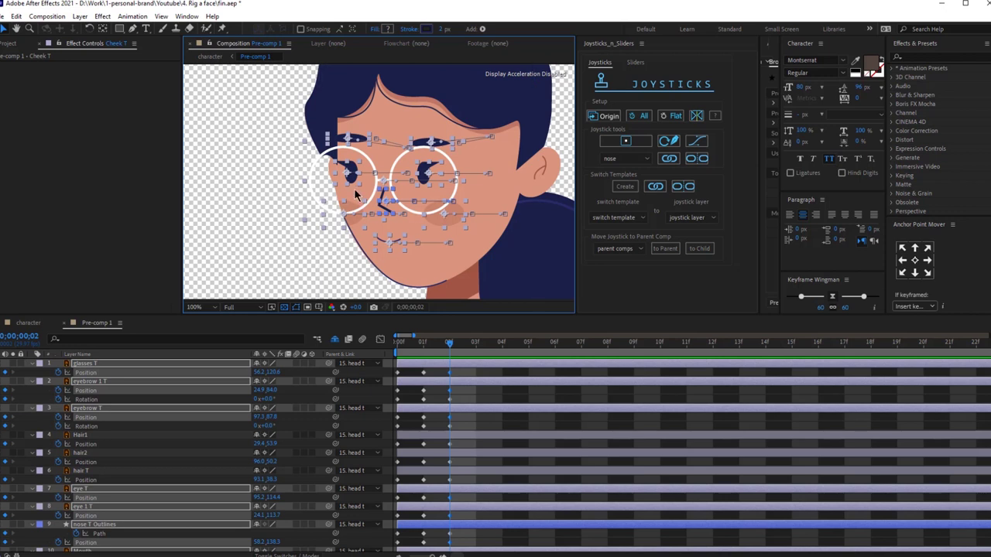
# Shift the nose T Outlines path points left and move glasses T left to about X 49 at frame 2
pyautogui.click(468, 428)
pyautogui.click(460, 525)
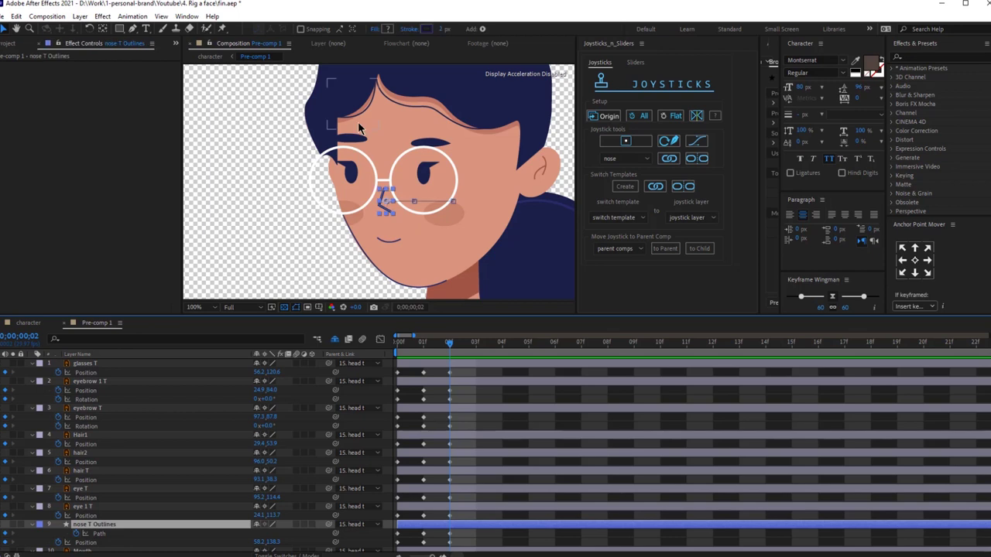
pyautogui.scroll(1, 328, 79)
pyautogui.press('g')
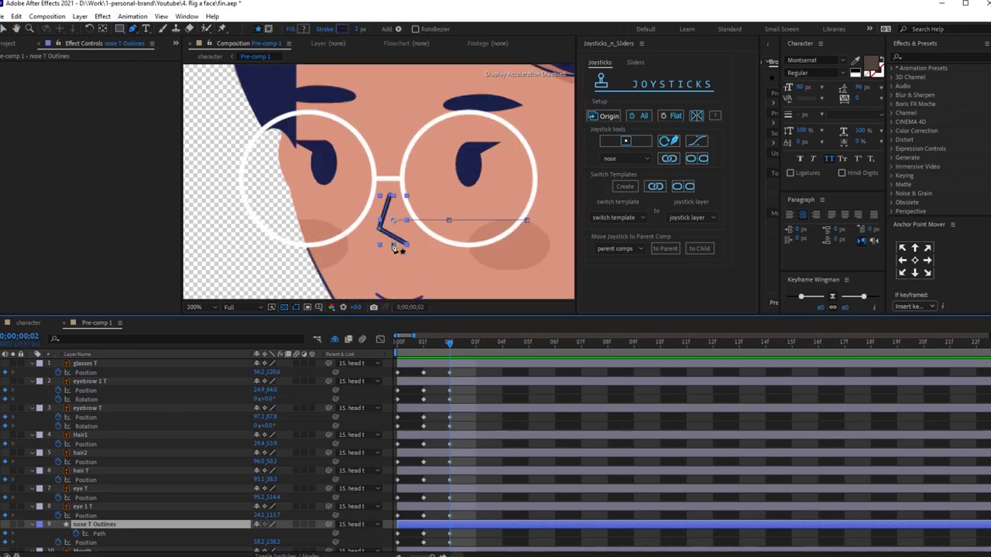
pyautogui.click(406, 244)
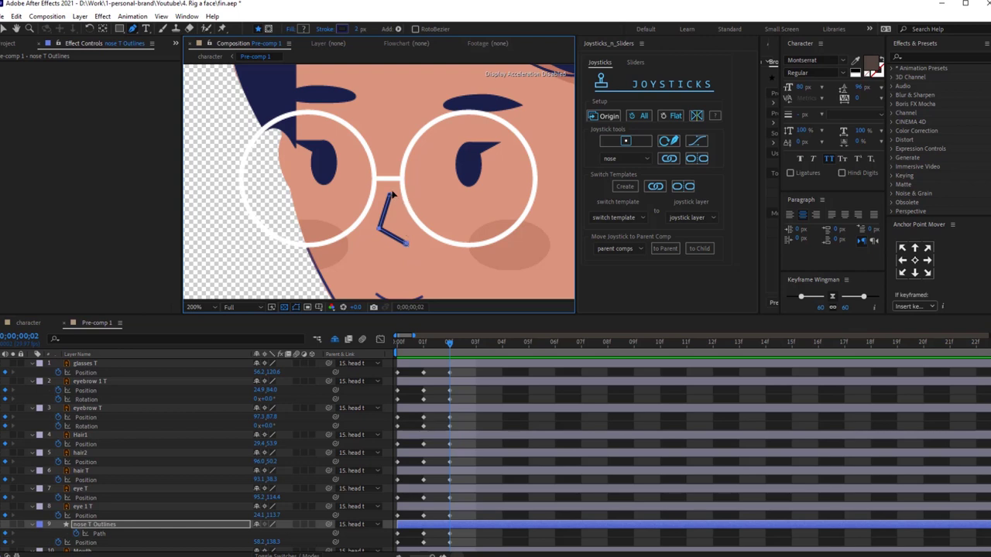
pyautogui.moveTo(379, 234); pyautogui.dragTo(367, 231)
pyautogui.press('v')
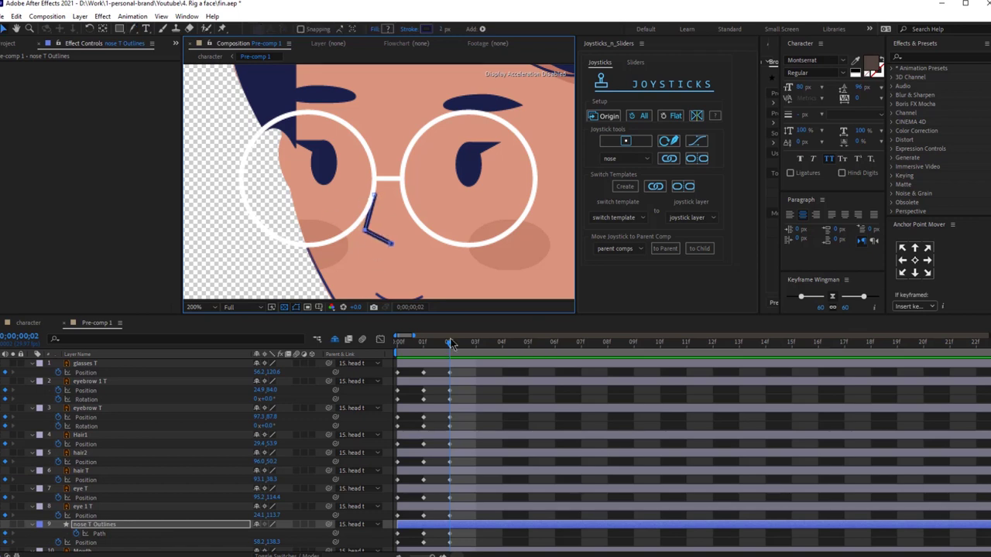
pyautogui.click(456, 182)
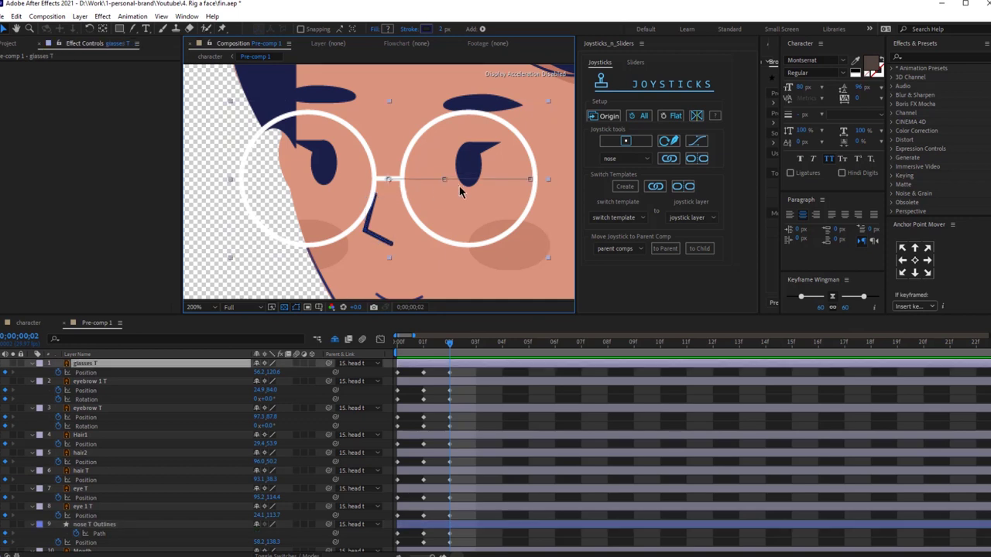
pyautogui.moveTo(463, 216); pyautogui.dragTo(447, 227)
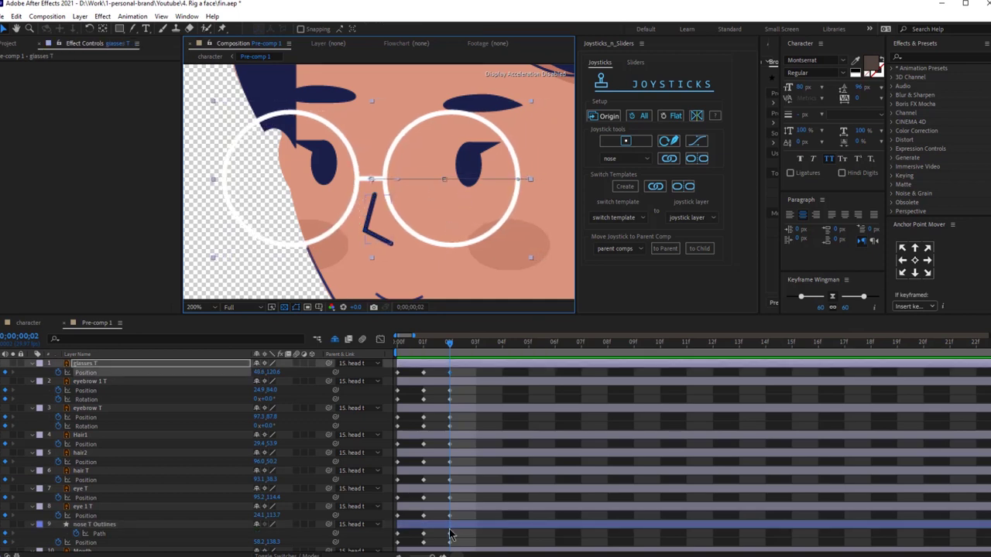
# Rotate eyebrow T to 18° and lower it to about Y 93 at frame 2
pyautogui.click(106, 411)
pyautogui.moveTo(265, 426); pyautogui.dragTo(279, 426)
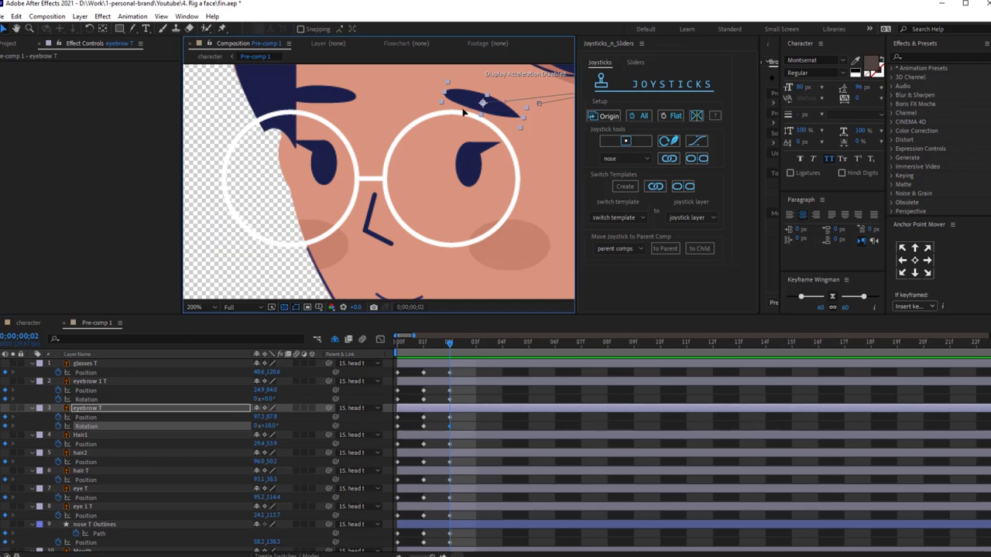
pyautogui.moveTo(464, 110); pyautogui.dragTo(464, 119)
# Rotate eyebrow 1 T to -13° and raise it to about Y 79 at frame 2
pyautogui.click(121, 379)
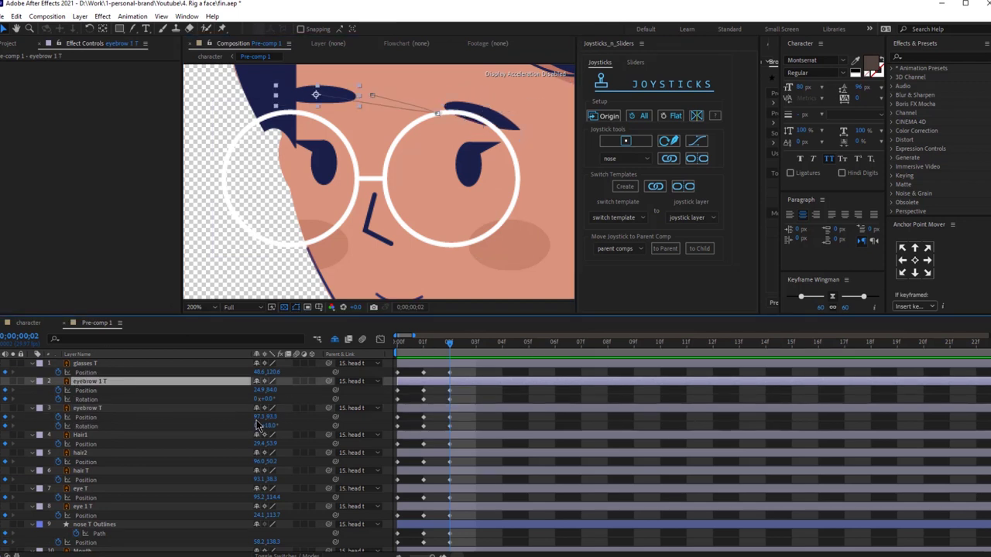
pyautogui.moveTo(269, 399); pyautogui.dragTo(258, 400)
pyautogui.moveTo(344, 95); pyautogui.dragTo(341, 83)
# Move hair2 left to about X 82 and Hair1 down and left to about 20, 61 at frame 2
pyautogui.scroll(-2, 376, 127)
pyautogui.scroll(1, 393, 159)
pyautogui.moveTo(412, 101); pyautogui.dragTo(404, 165)
pyautogui.click(391, 168)
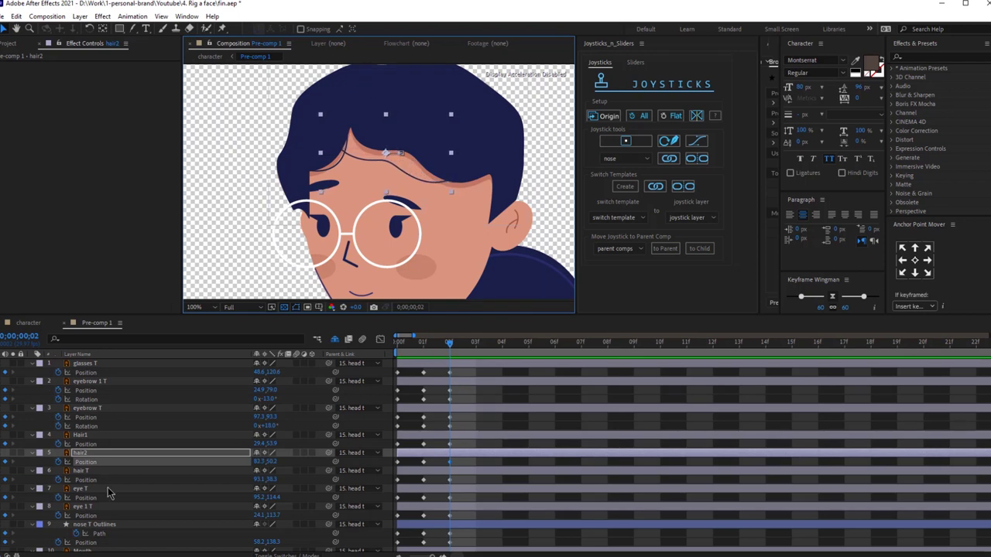
pyautogui.click(94, 442)
pyautogui.moveTo(334, 154); pyautogui.dragTo(326, 168)
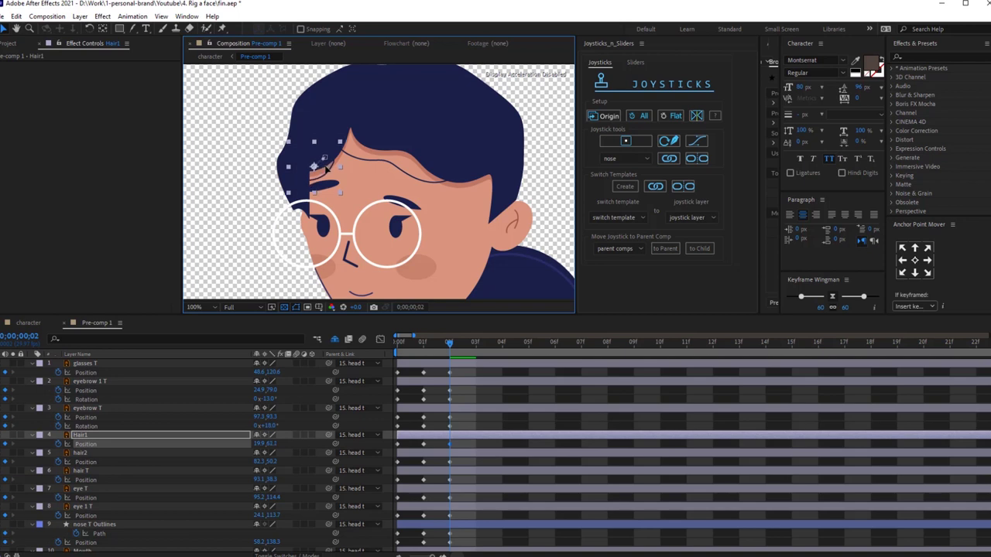
# At frame 1, shift the front hair right, with Hair1 at about X 41, hair2 at X 129 and hair T at X 95
pyautogui.click(423, 344)
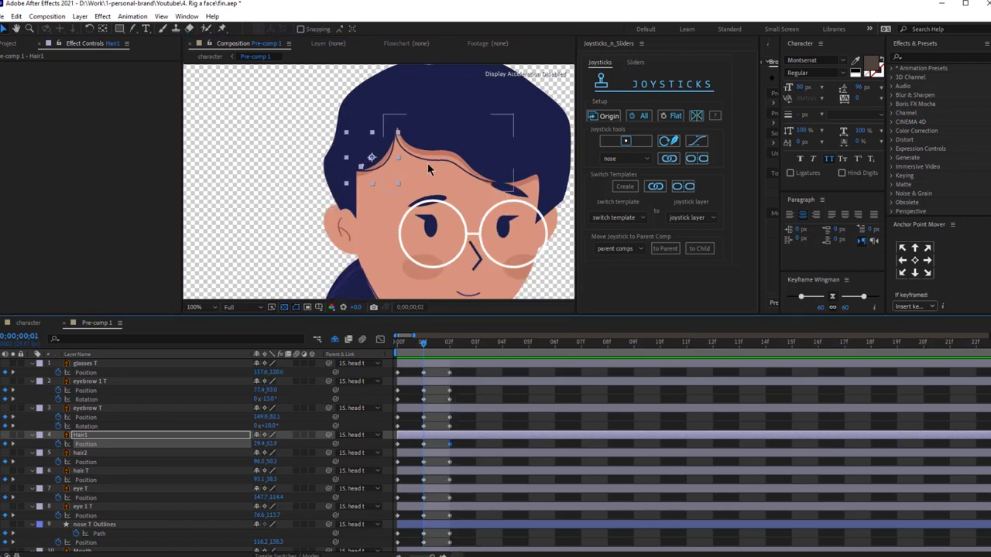
pyautogui.moveTo(427, 162); pyautogui.dragTo(397, 162)
pyautogui.click(397, 162)
pyautogui.click(445, 157)
pyautogui.moveTo(469, 122); pyautogui.dragTo(473, 122)
pyautogui.scroll(-2, 472, 123)
pyautogui.click(471, 123)
# Compare the whole character between the origin pose at frame 0 and the right-turn pose at frame 1
pyautogui.hotkey('shift', '/')
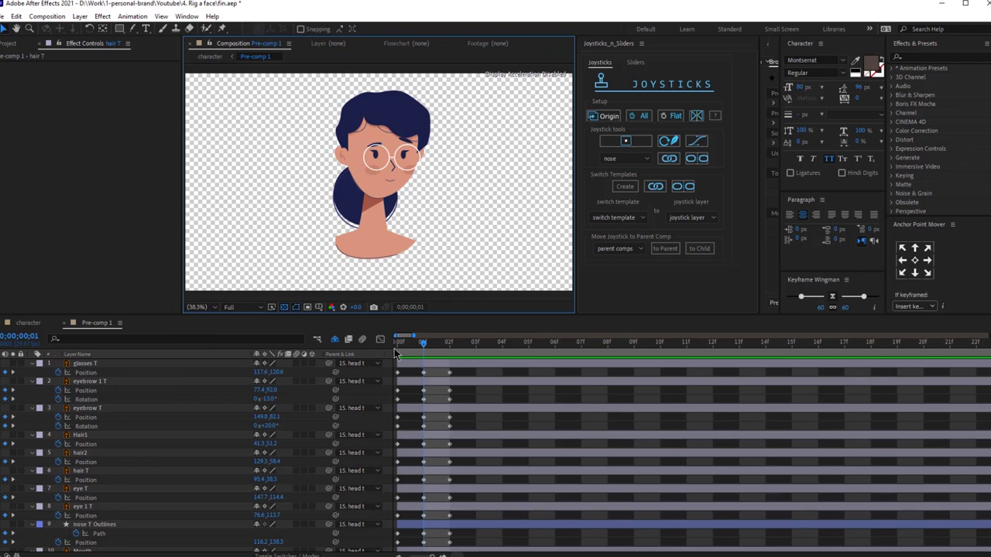
pyautogui.click(396, 352)
pyautogui.click(419, 352)
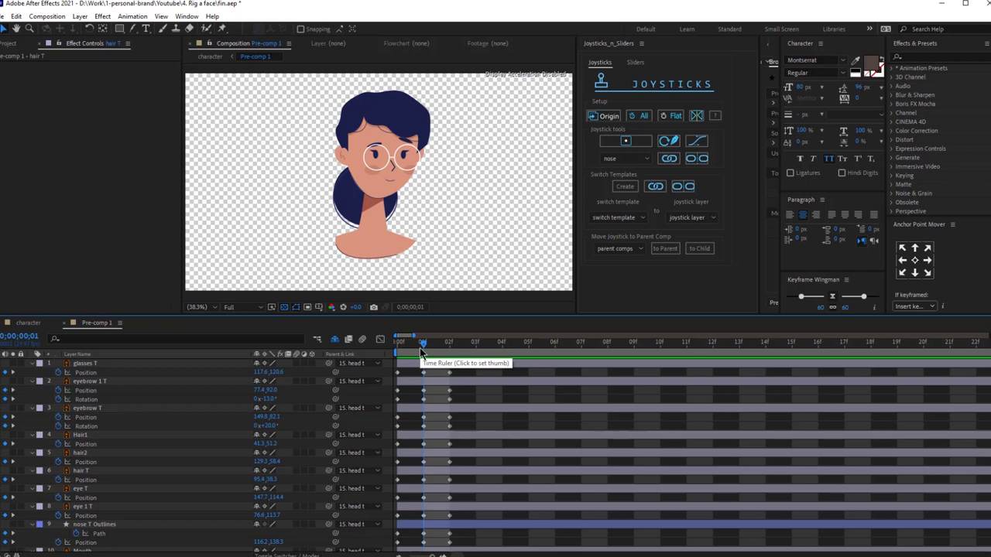
# At frame 1, shift the glasses, eyebrows, eyes, nose, mouth and cheeks right, with the glasses at about X 134 and the nose at X 131
pyautogui.click(448, 346)
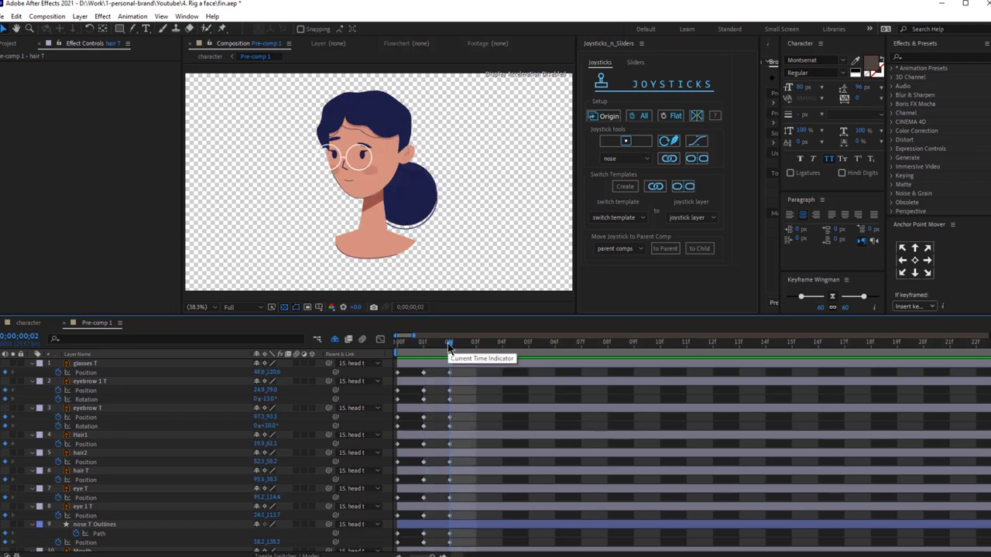
pyautogui.click(422, 346)
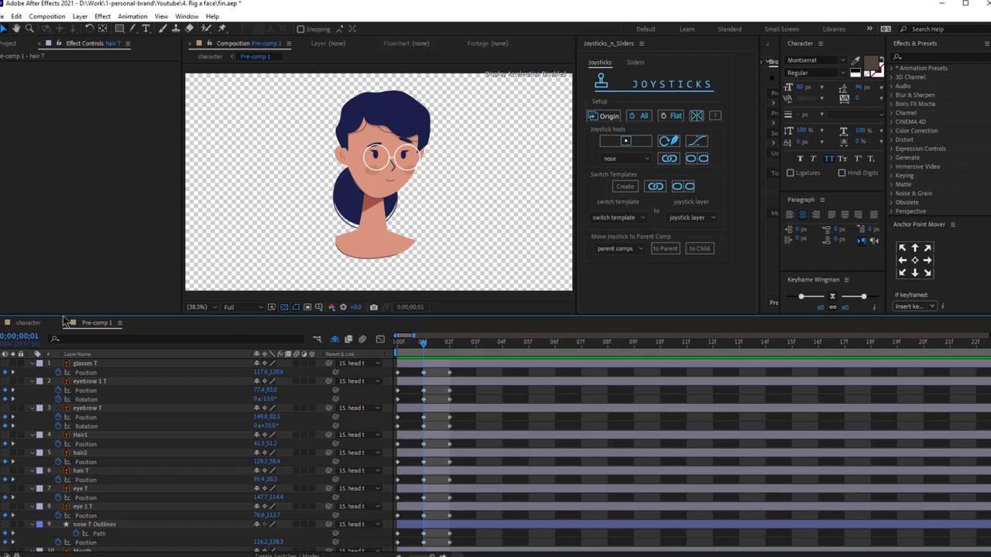
pyautogui.click(90, 364)
pyautogui.scroll(-4, 99, 498)
pyautogui.keyDown('shift'); pyautogui.click(116, 467); pyautogui.keyUp('shift')
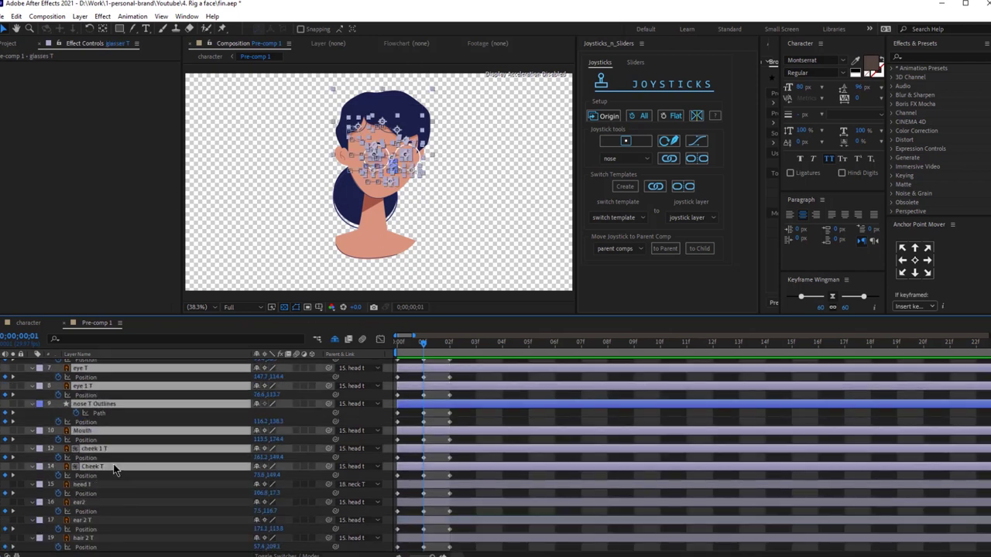
pyautogui.scroll(4, 116, 468)
pyautogui.keyDown('ctrl'); pyautogui.click(100, 470); pyautogui.keyUp('ctrl')
pyautogui.keyDown('ctrl'); pyautogui.click(101, 453); pyautogui.keyUp('ctrl')
pyautogui.keyDown('ctrl'); pyautogui.click(101, 435); pyautogui.keyUp('ctrl')
pyautogui.scroll(3, 373, 151)
pyautogui.rightClick(383, 237)
pyautogui.moveTo(376, 211); pyautogui.dragTo(426, 189)
pyautogui.press('b')
pyautogui.click(424, 533)
pyautogui.click(462, 179)
pyautogui.scroll(-2, 502, 191)
pyautogui.click(503, 194)
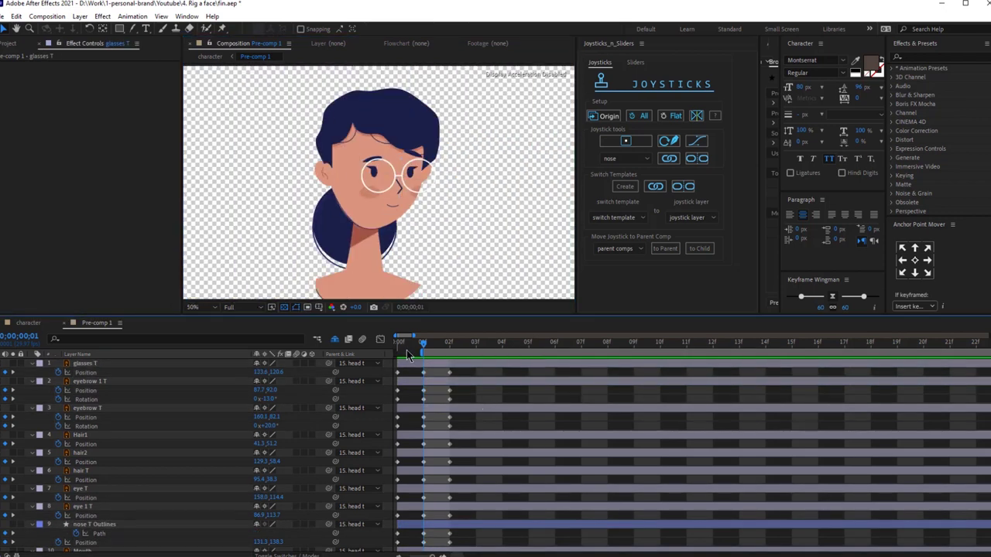
# Check the poses at frames 0, 1 and 2, and set all layers back to the Joysticks origin pose at frame 3
pyautogui.click(397, 343)
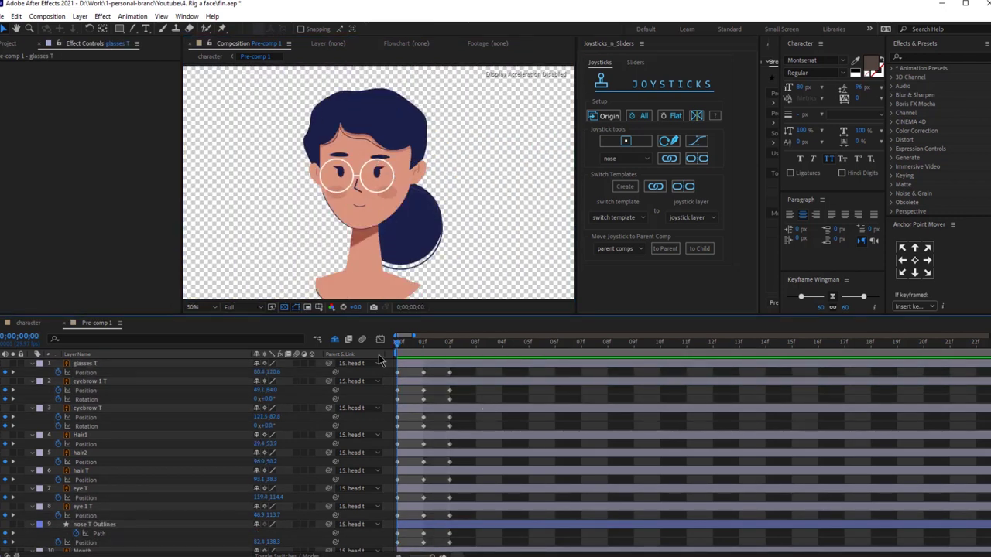
pyautogui.click(426, 352)
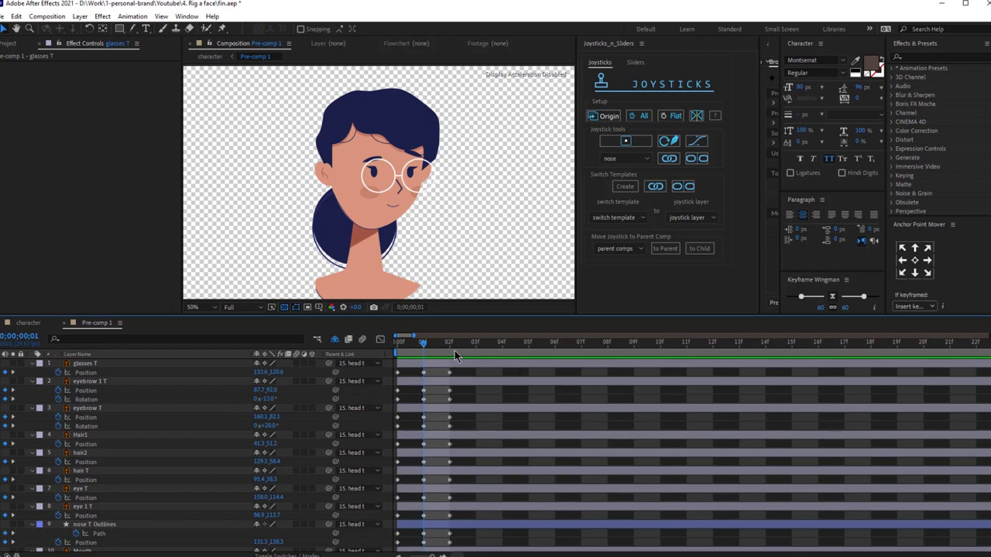
pyautogui.click(454, 352)
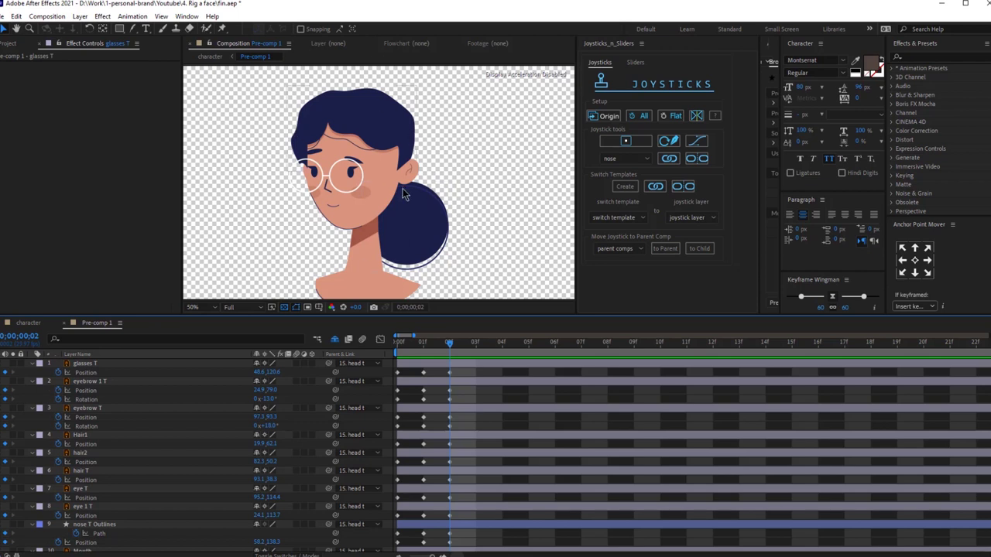
pyautogui.click(474, 353)
pyautogui.click(476, 364)
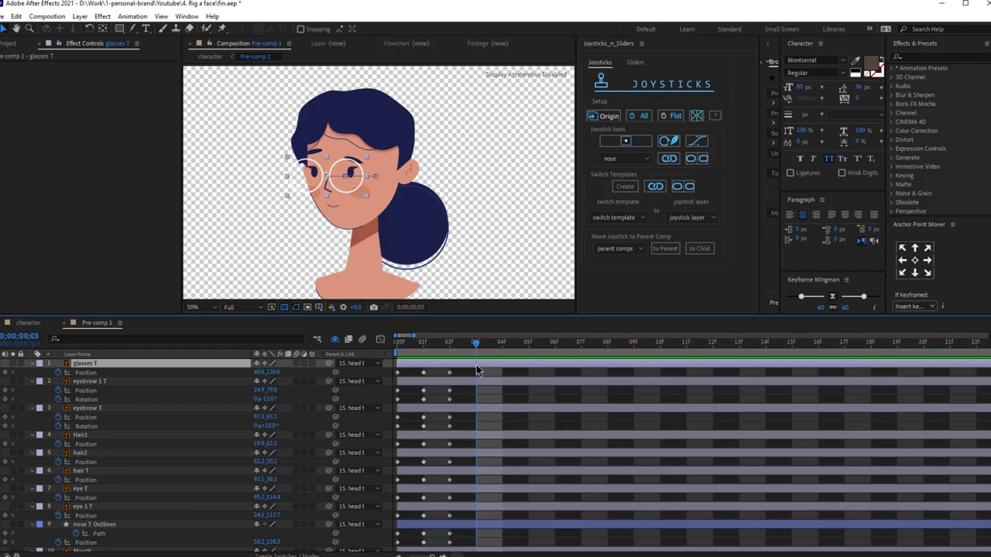
pyautogui.hotkey('ctrl', 'a')
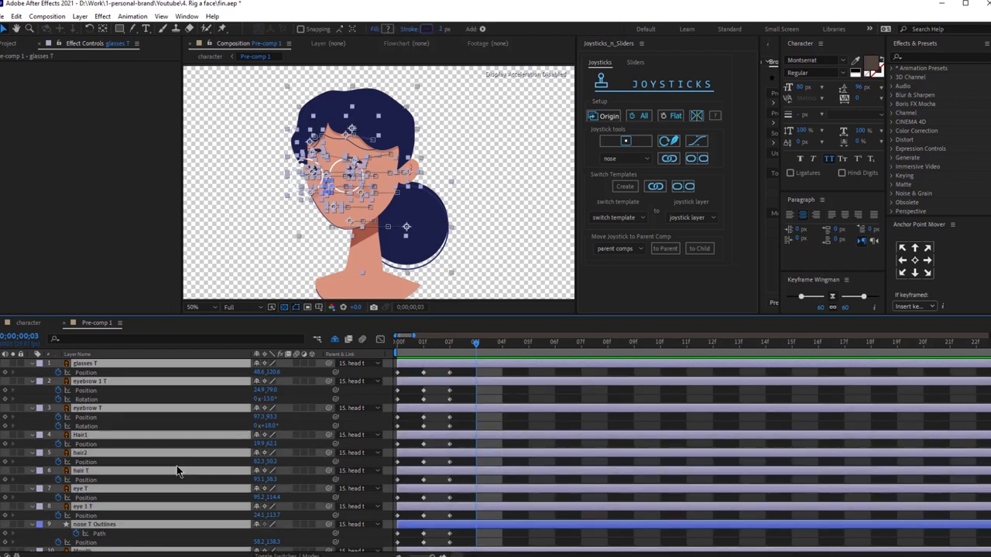
pyautogui.click(604, 116)
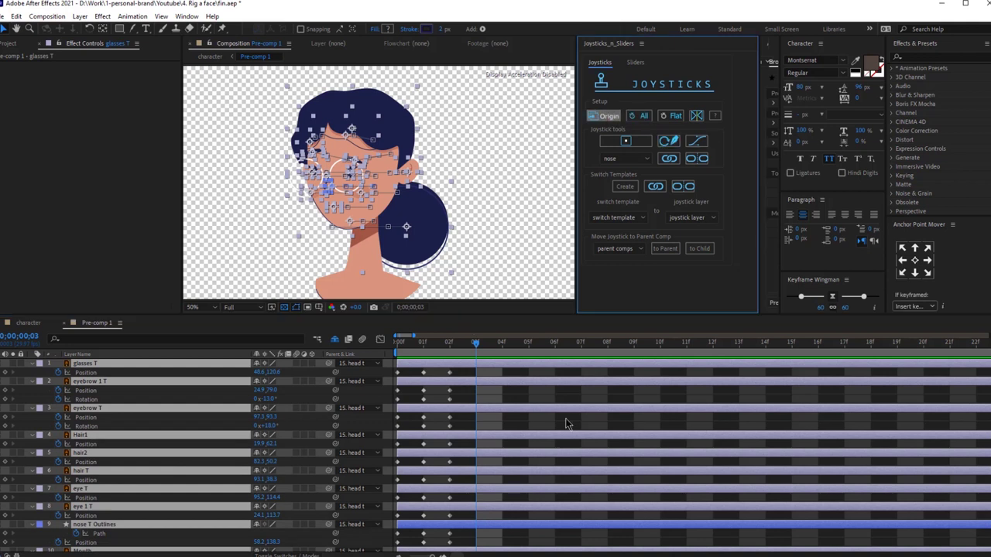
pyautogui.click(506, 422)
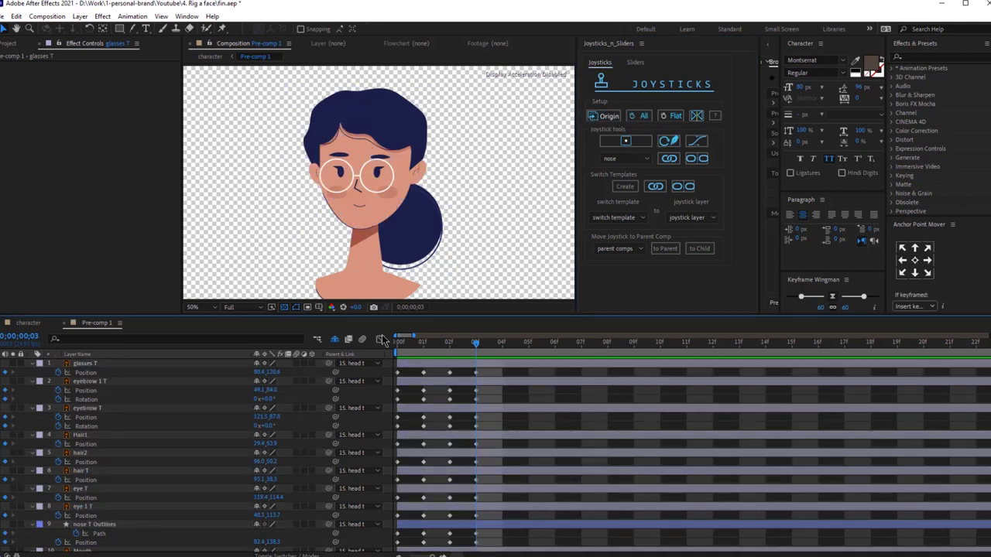
# At frame 3, raise head t to about Y -1 and lower the back hair, hair 2 T, to about 155, 236
pyautogui.scroll(-1, 175, 495)
pyautogui.scroll(-3, 175, 490)
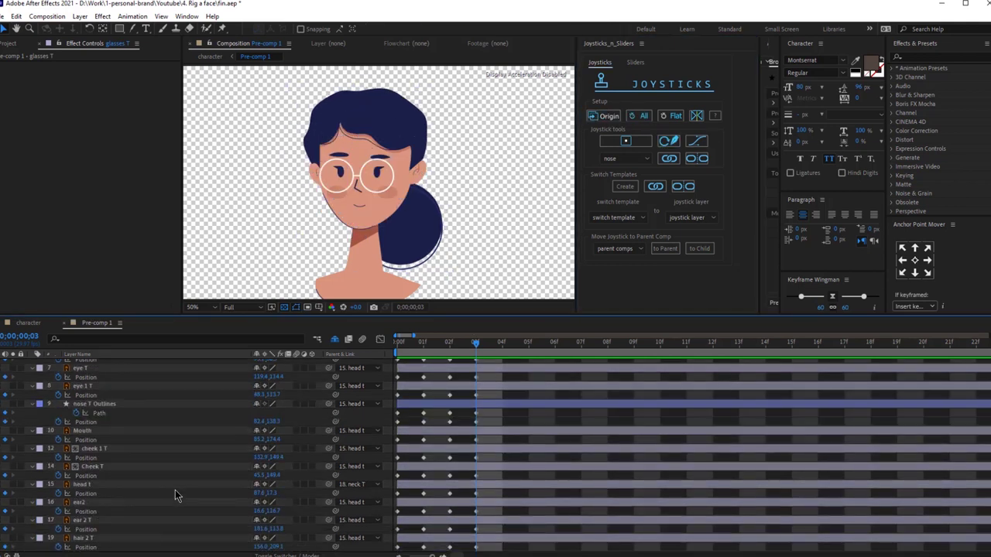
pyautogui.click(100, 484)
pyautogui.scroll(1, 306, 222)
pyautogui.moveTo(337, 233); pyautogui.dragTo(339, 208)
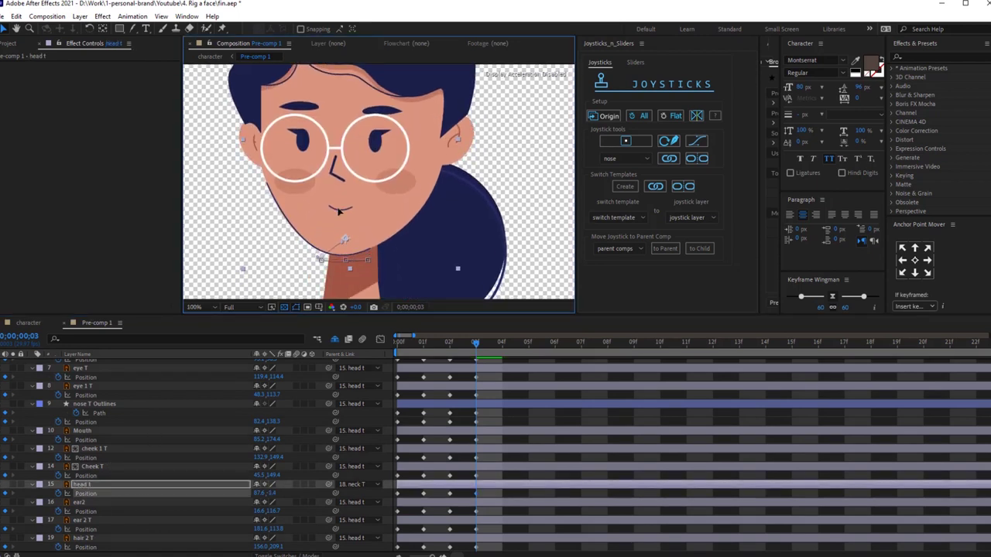
pyautogui.click(489, 215)
pyautogui.moveTo(490, 215); pyautogui.dragTo(475, 230)
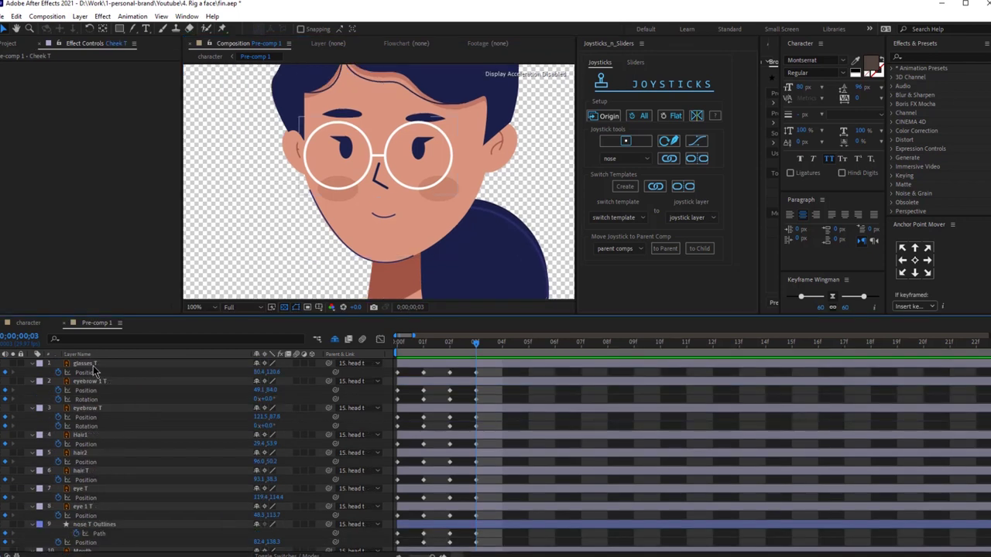
# Raise the glasses, eyebrows, eyes, nose, mouth and cheeks together by about 20 px at frame 3, leaving out the front hair layers
pyautogui.click(93, 368)
pyautogui.scroll(-3, 106, 483)
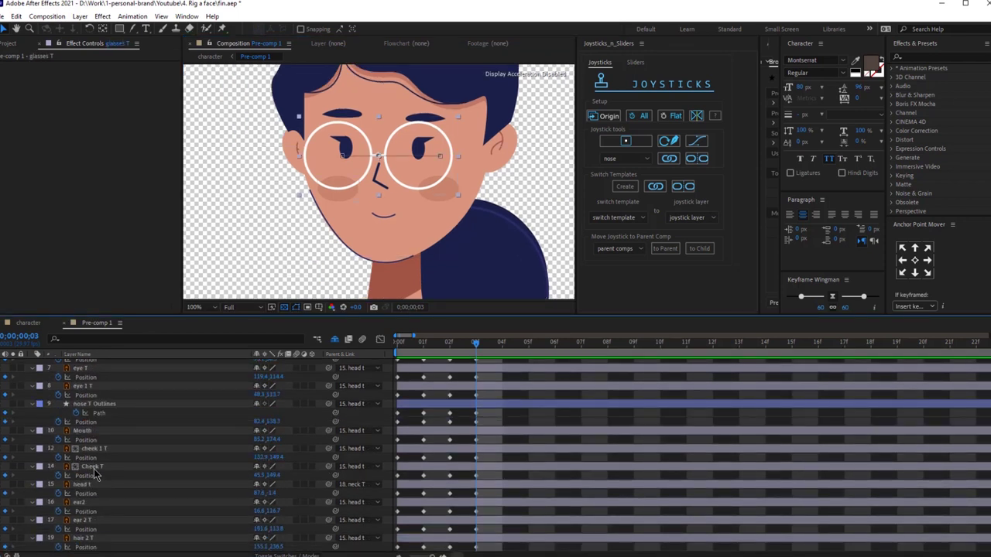
pyautogui.hotkey('ctrl', 'a')
pyautogui.scroll(3, 85, 471)
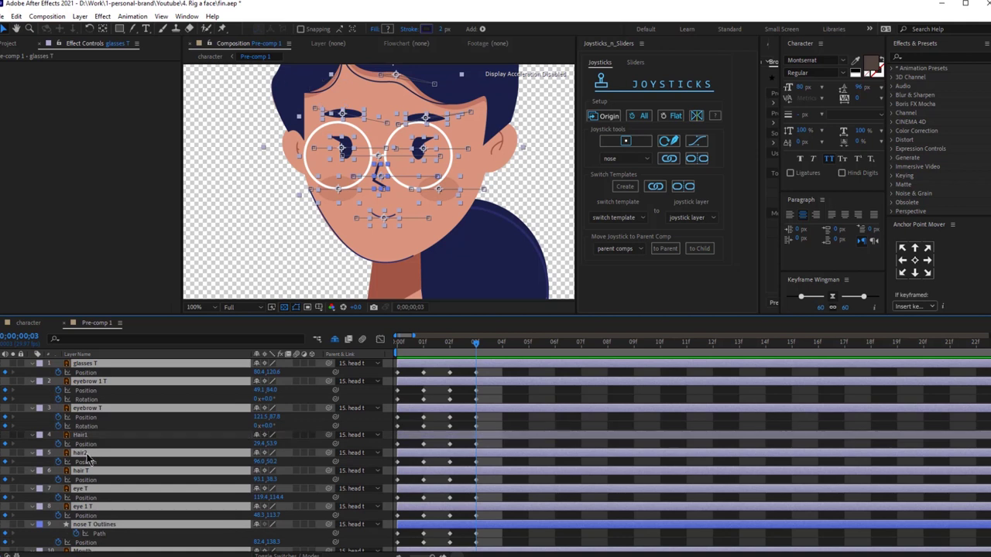
pyautogui.press('.')
pyautogui.press('.')
pyautogui.press(',')
pyautogui.press(',')
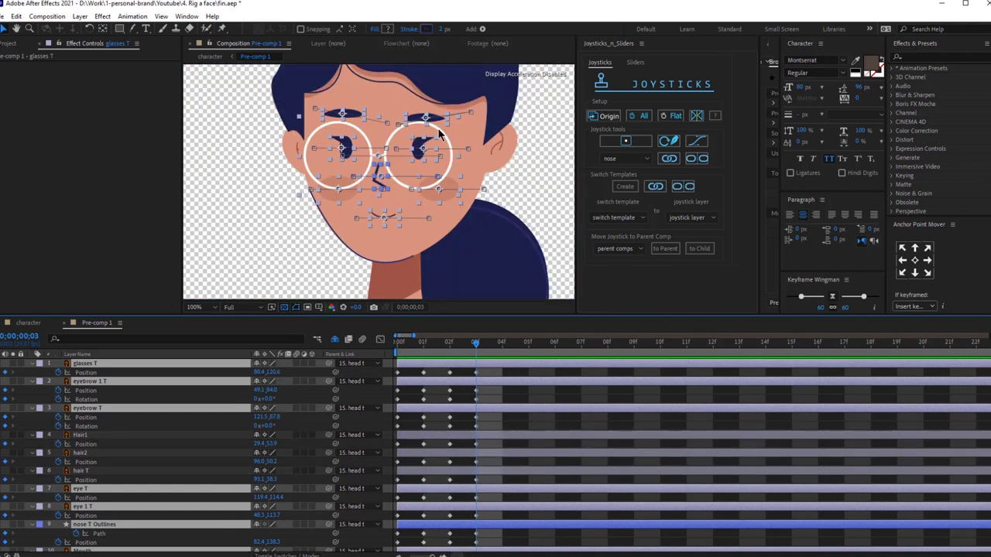
pyautogui.moveTo(449, 162); pyautogui.dragTo(454, 152)
pyautogui.hotkey('shift', 'Up')
pyautogui.hotkey('shift', 'Up')
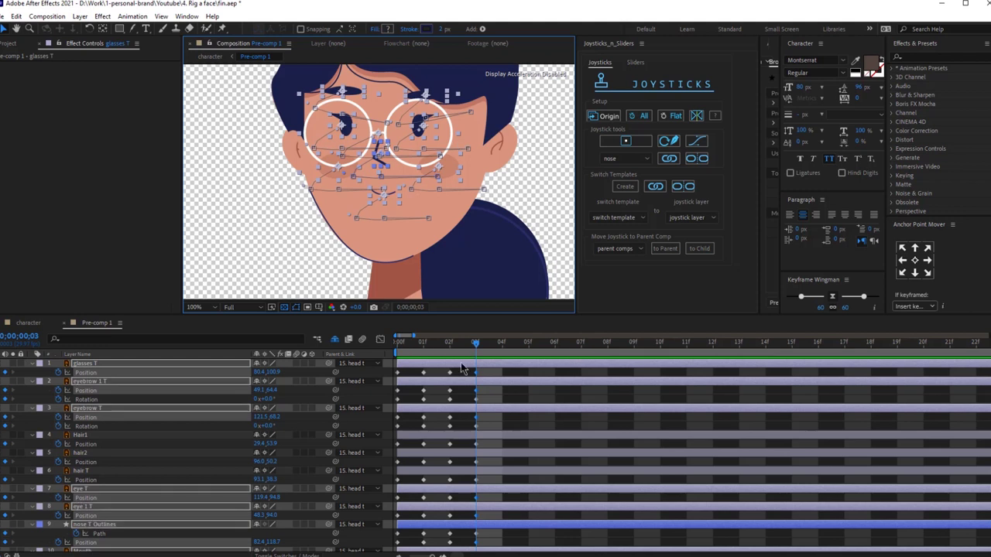
pyautogui.click(496, 428)
# Lower both ears together by about 10 px at frame 3, with ear2 at about Y 127 and ear 2 T at Y 124
pyautogui.scroll(-3, 155, 464)
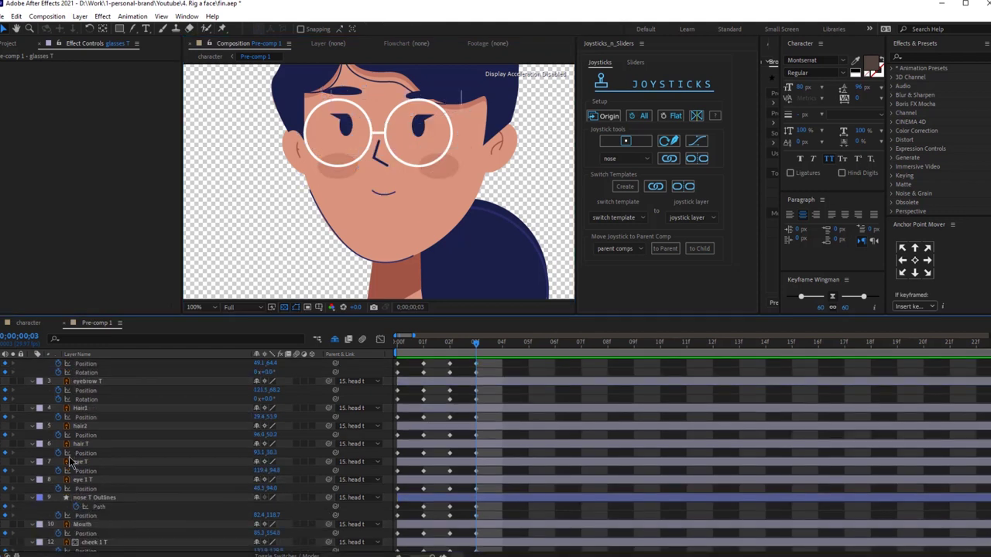
pyautogui.click(91, 512)
pyautogui.click(84, 503)
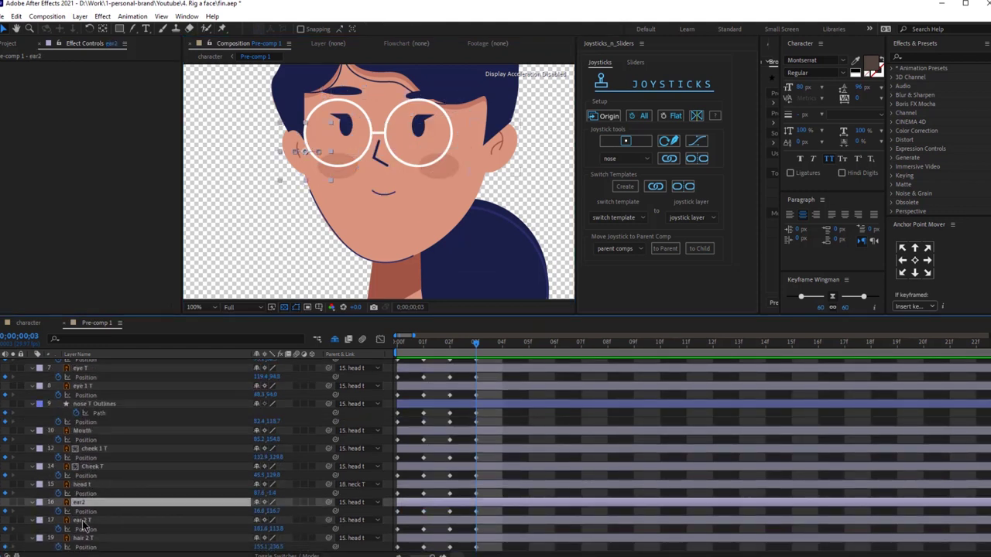
pyautogui.keyDown('shift'); pyautogui.click(83, 520); pyautogui.keyUp('shift')
pyautogui.moveTo(508, 139); pyautogui.dragTo(505, 147)
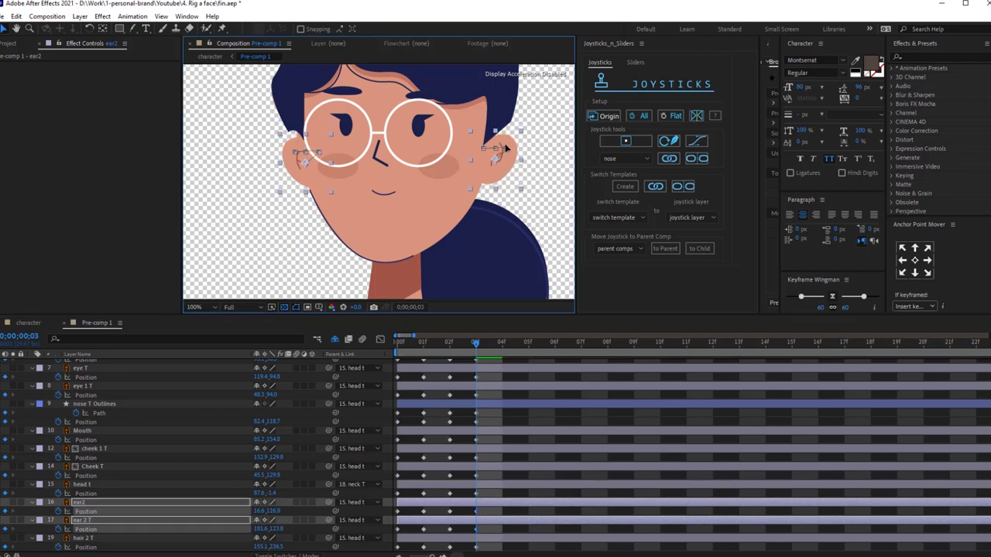
# Lower the front hair at frame 3, with Hair1 at about Y 58, hair2 at Y 55 and hair T at Y 43
pyautogui.click(505, 109)
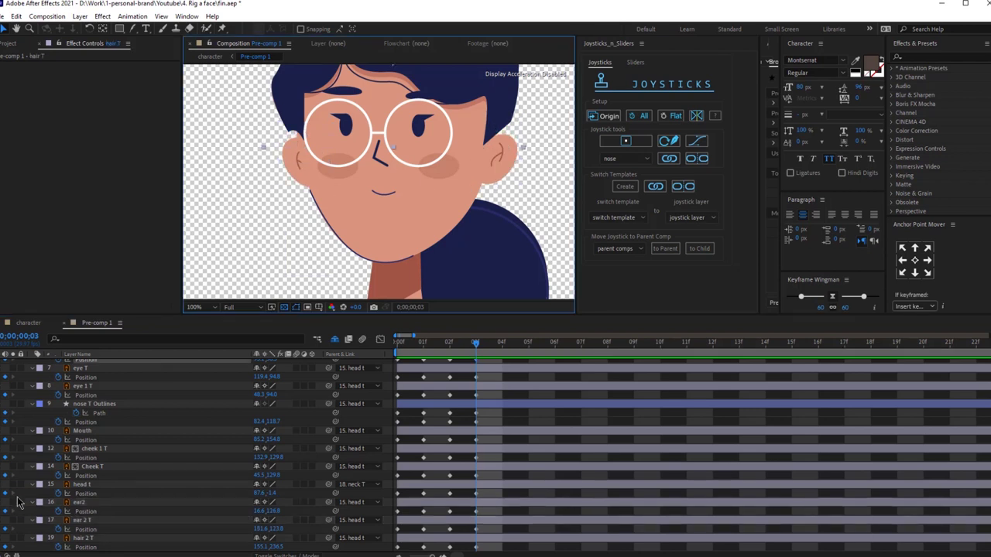
pyautogui.scroll(3, 20, 490)
pyautogui.keyDown('shift'); pyautogui.click(99, 436); pyautogui.keyUp('shift')
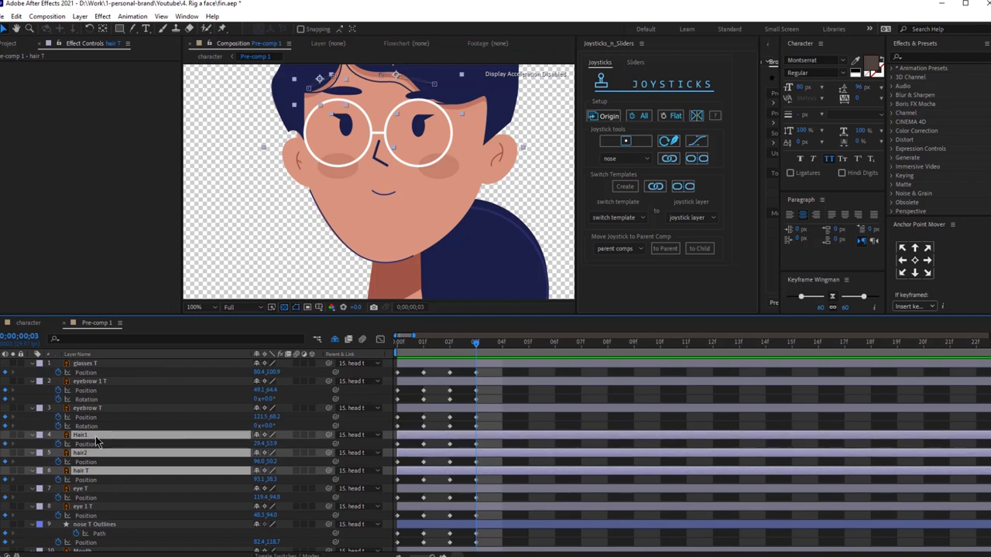
pyautogui.moveTo(480, 100); pyautogui.dragTo(481, 103)
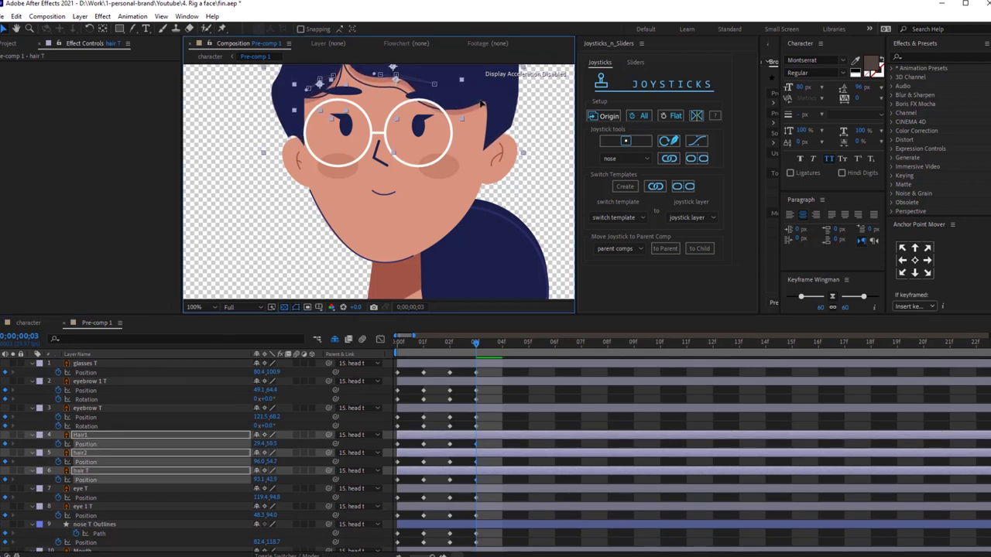
pyautogui.click(436, 373)
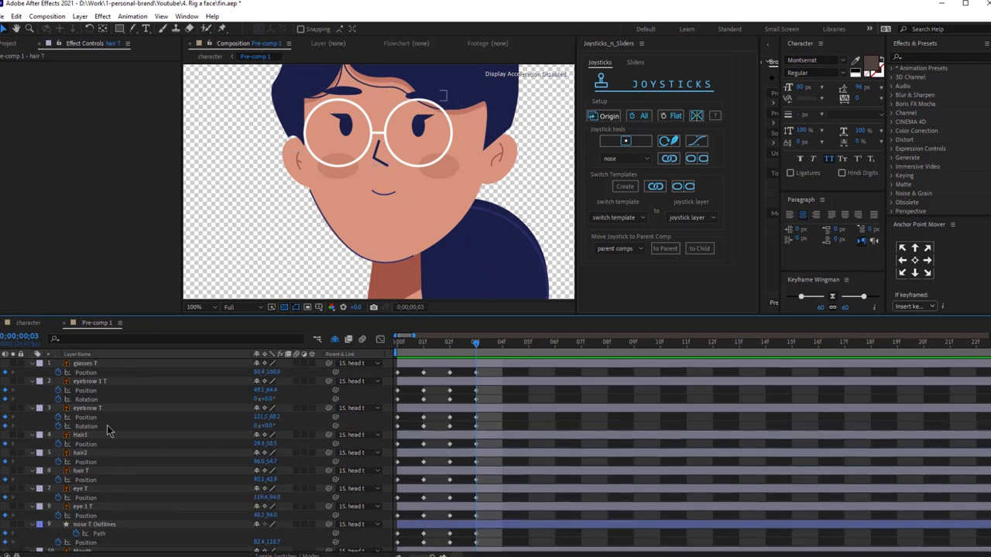
# Reshape the nose T Outlines path at frame 3, raising its middle and lower points to form a short upturned nose
pyautogui.click(99, 526)
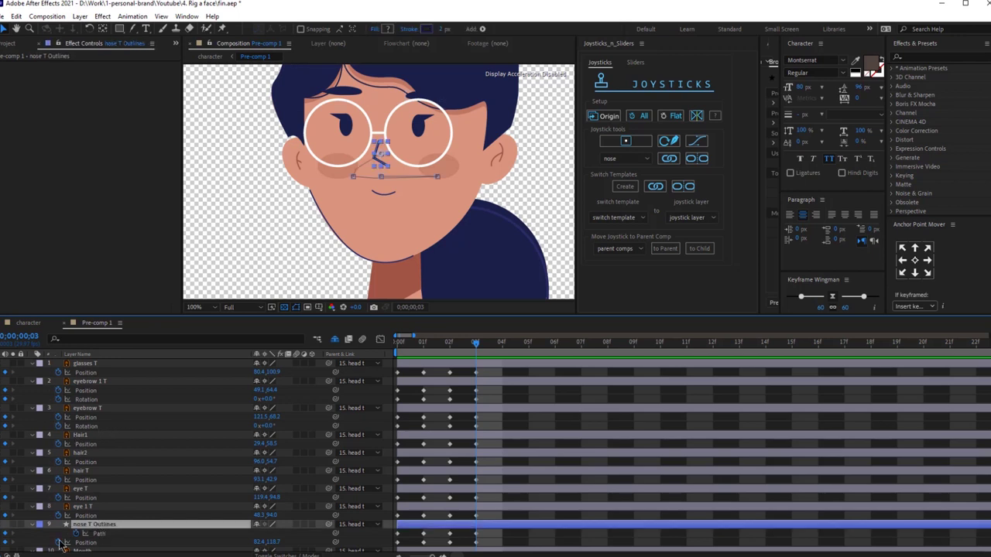
pyautogui.scroll(2, 343, 166)
pyautogui.press('space')
pyautogui.moveTo(367, 122); pyautogui.dragTo(393, 183)
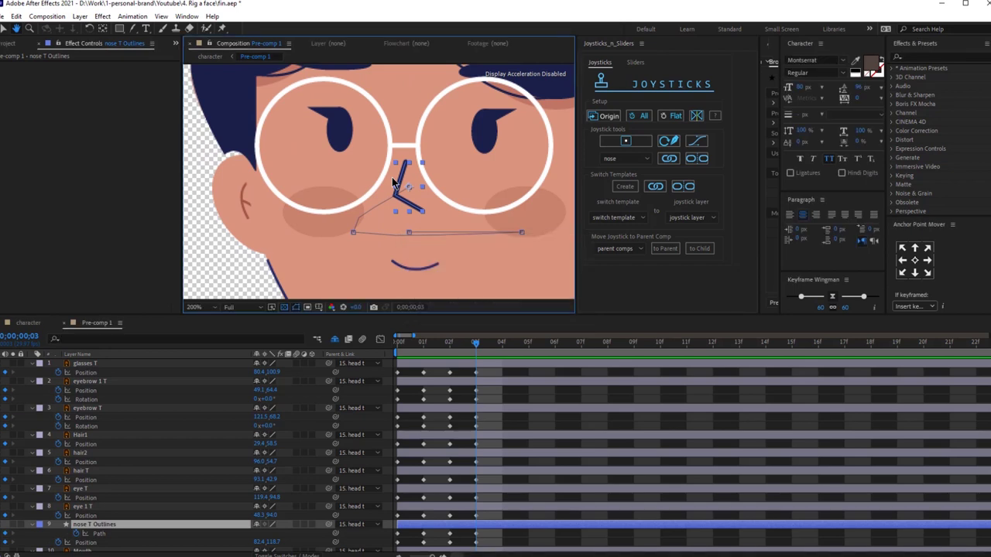
pyautogui.scroll(2, 395, 185)
pyautogui.moveTo(411, 209); pyautogui.dragTo(418, 170)
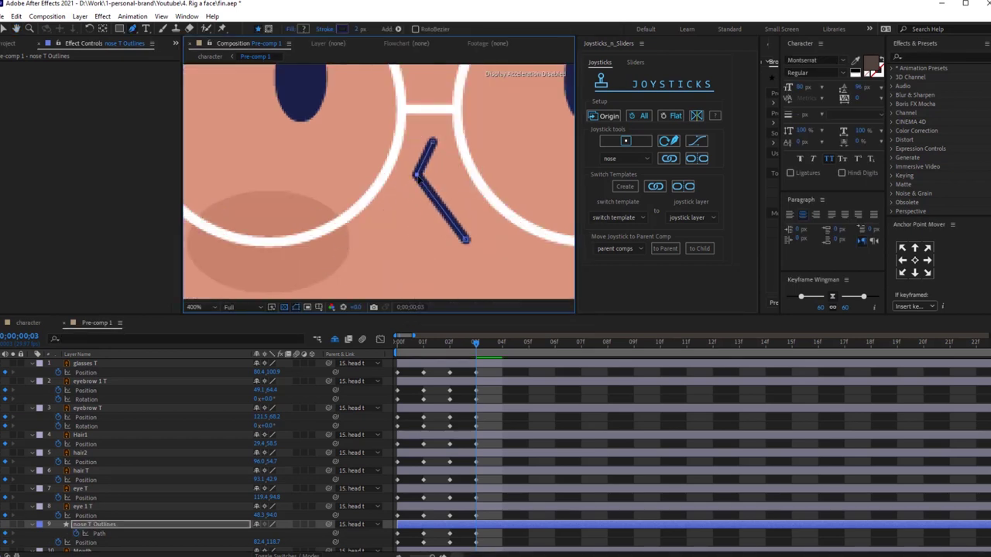
pyautogui.moveTo(464, 239); pyautogui.dragTo(440, 217)
pyautogui.moveTo(432, 141)
pyautogui.mouseDown()
pyautogui.moveTo(433, 133)
pyautogui.moveTo(431, 144)
pyautogui.mouseUp()
pyautogui.press('v')
pyautogui.click(405, 177)
pyautogui.scroll(-1, 404, 178)
pyautogui.click(408, 166)
pyautogui.scroll(-2, 407, 171)
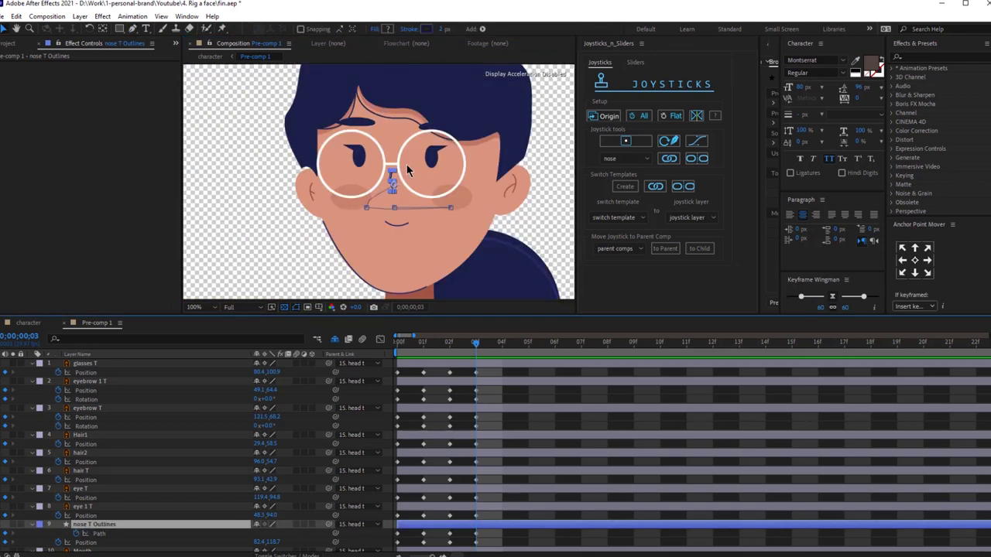
# Raise both eyebrows at frame 3, with eyebrow 1 T at about Y 55 and eyebrow T at Y 59
pyautogui.click(99, 408)
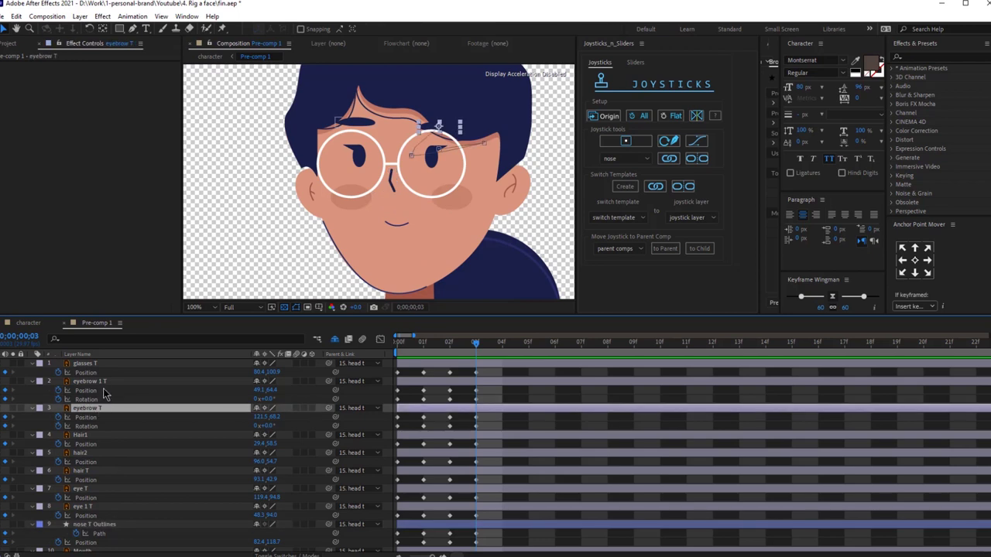
pyautogui.keyDown('ctrl'); pyautogui.click(97, 381); pyautogui.keyUp('ctrl')
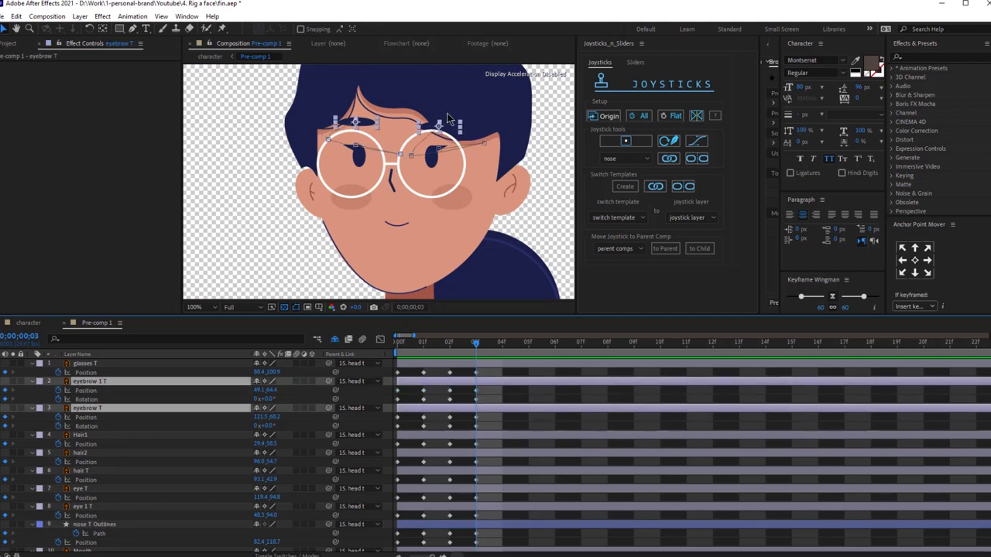
pyautogui.moveTo(364, 124); pyautogui.dragTo(360, 112)
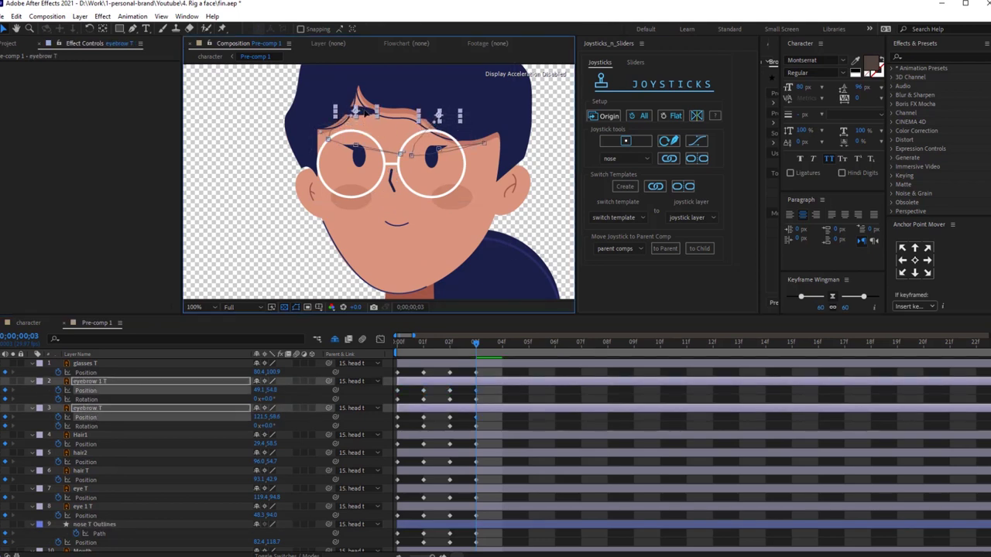
# Lower the glasses to about Y 108 at frame 3 and move the back hair slightly further down
pyautogui.click(415, 170)
pyautogui.moveTo(416, 164); pyautogui.dragTo(416, 167)
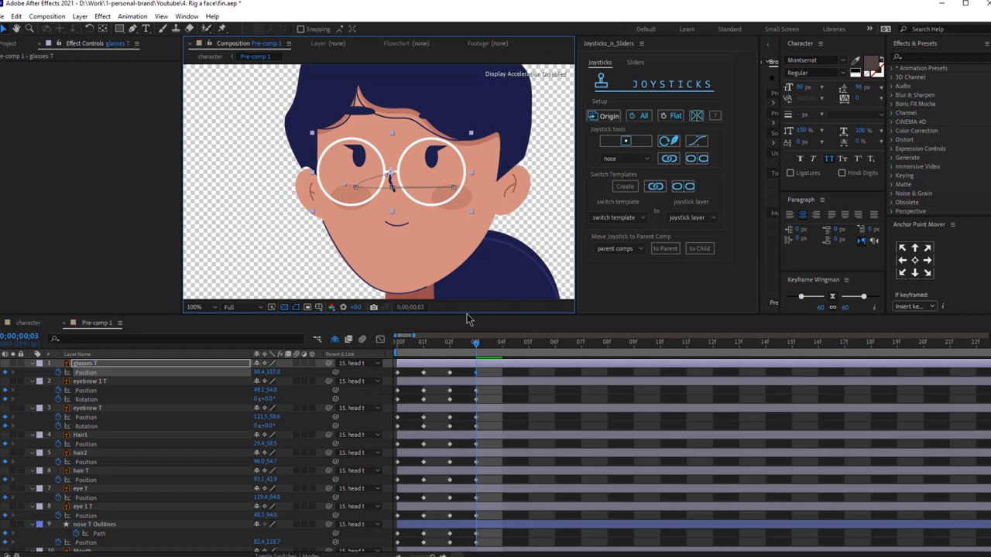
pyautogui.click(511, 384)
pyautogui.scroll(-1, 389, 186)
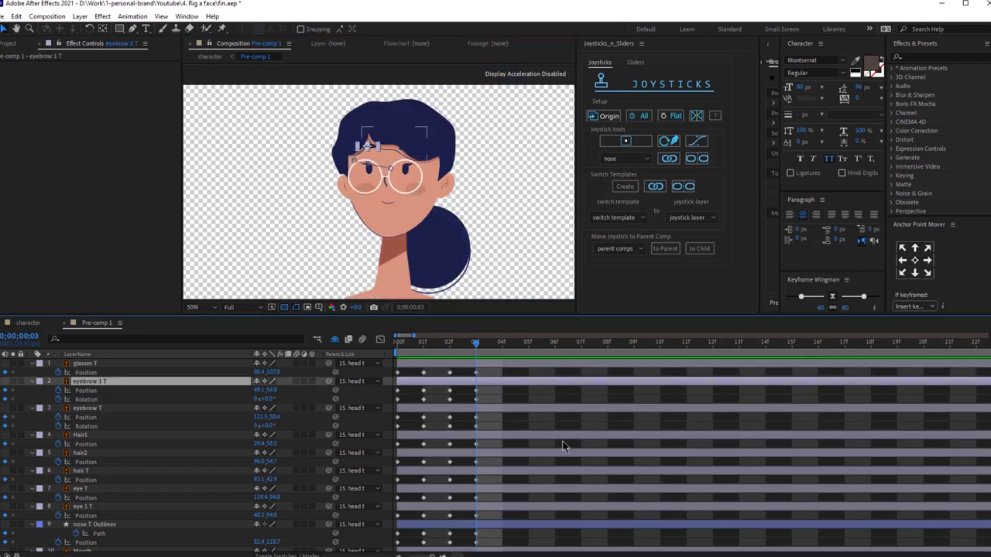
pyautogui.click(543, 397)
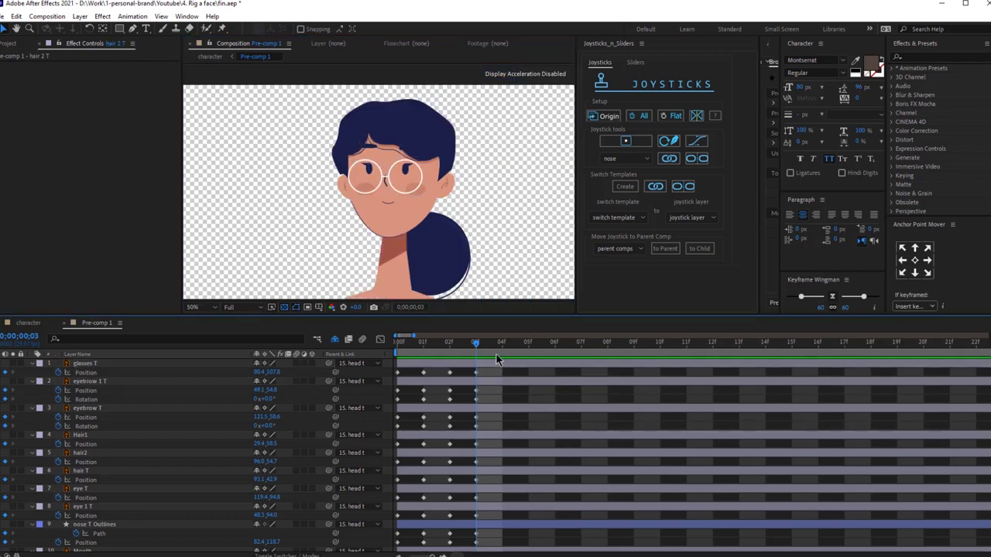
# Keyframe the origin pose on all layers at frame 4 with the Joysticks Origin function
pyautogui.click(502, 347)
pyautogui.click(497, 364)
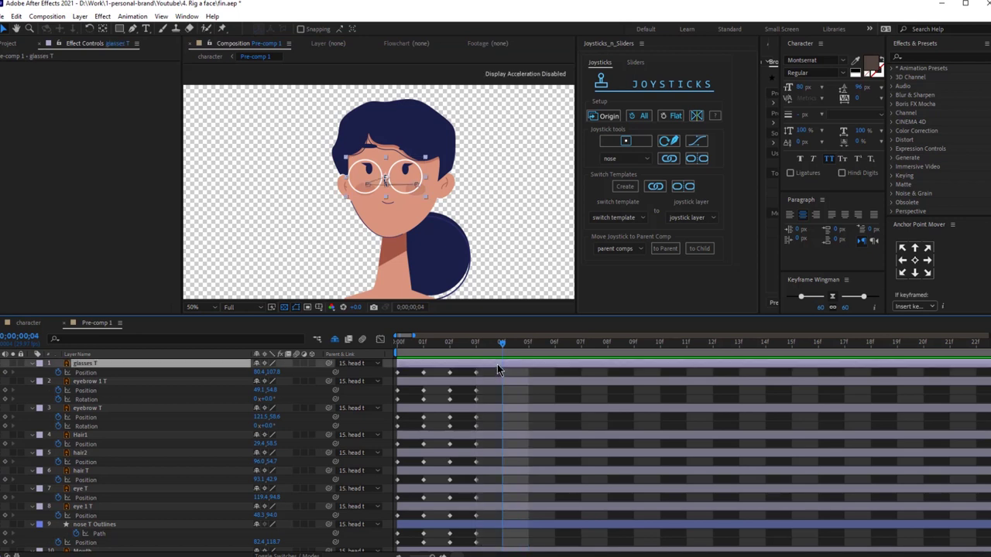
pyautogui.scroll(-3, 133, 467)
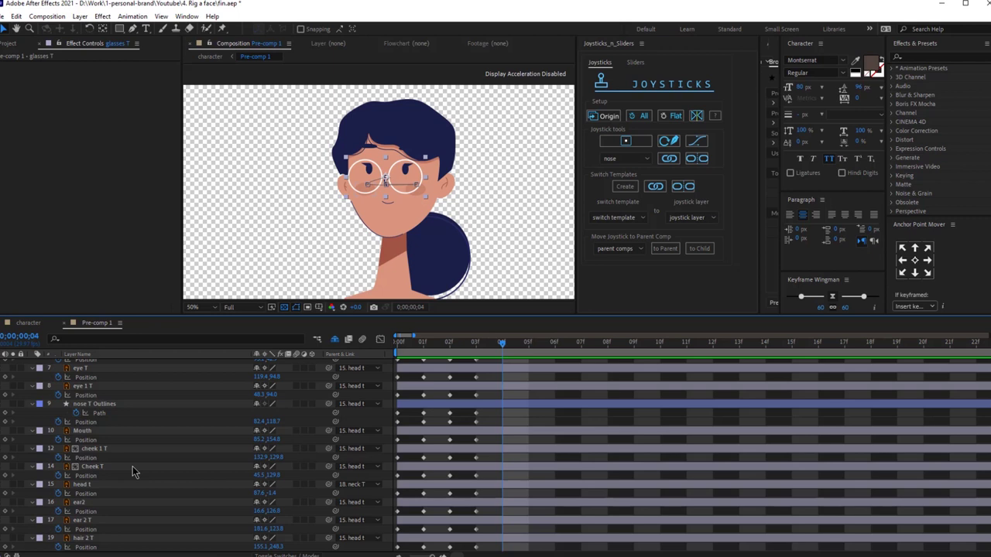
pyautogui.hotkey('ctrl', 'a')
pyautogui.click(597, 116)
pyautogui.click(597, 116)
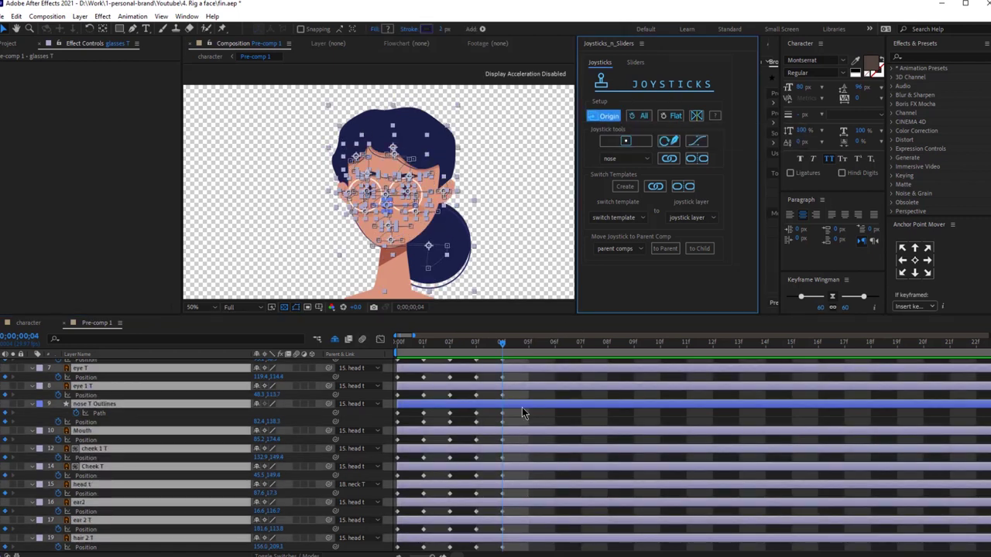
pyautogui.click(348, 137)
pyautogui.click(243, 286)
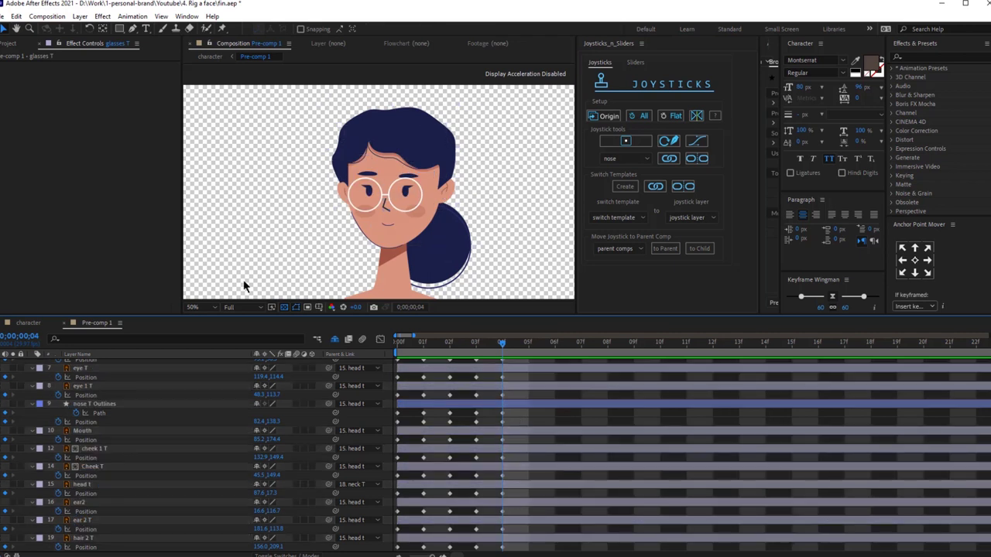
# Lower head t to about Y 42 at frame 4 and raise the back hair, hair 2 T, to about Y 162
pyautogui.click(96, 487)
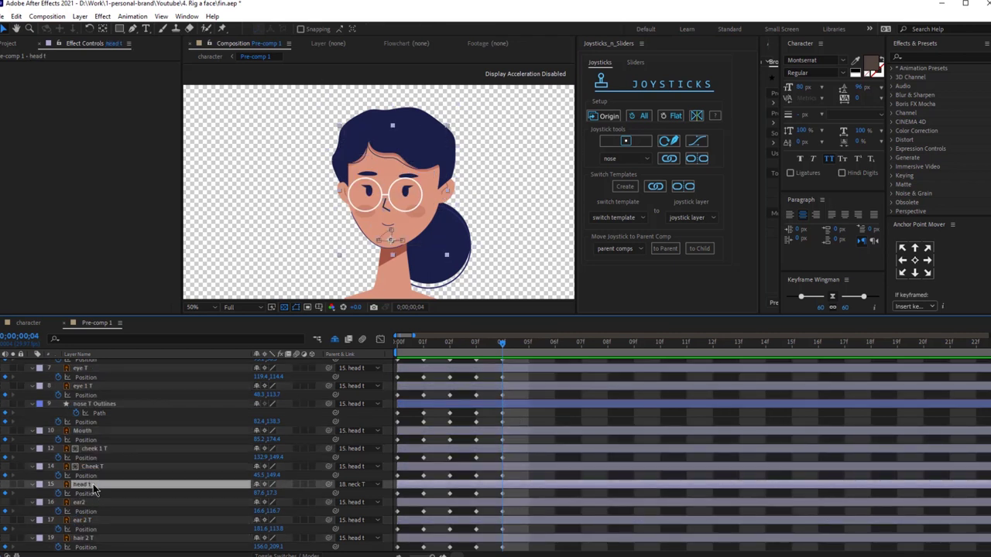
pyautogui.press('.')
pyautogui.moveTo(438, 250); pyautogui.dragTo(401, 191)
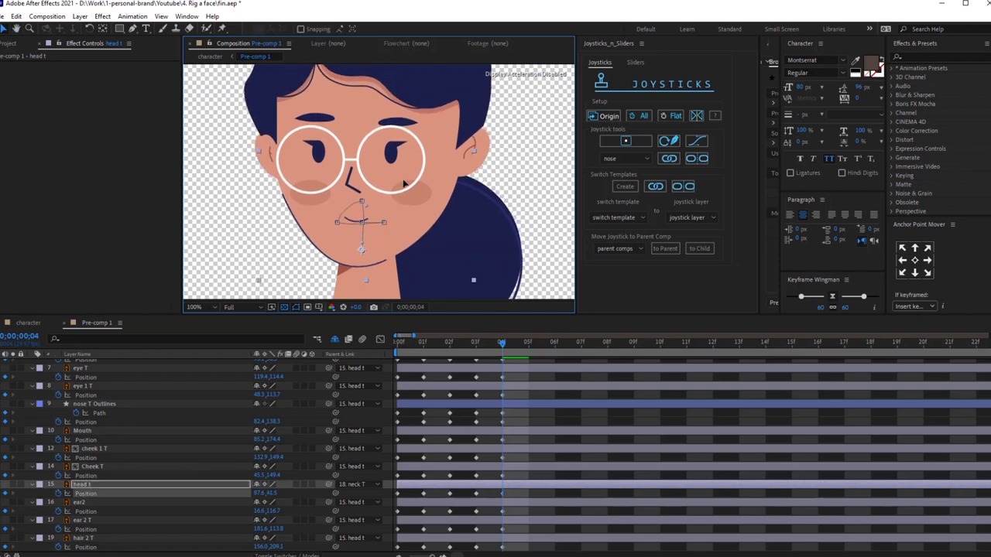
pyautogui.click(81, 540)
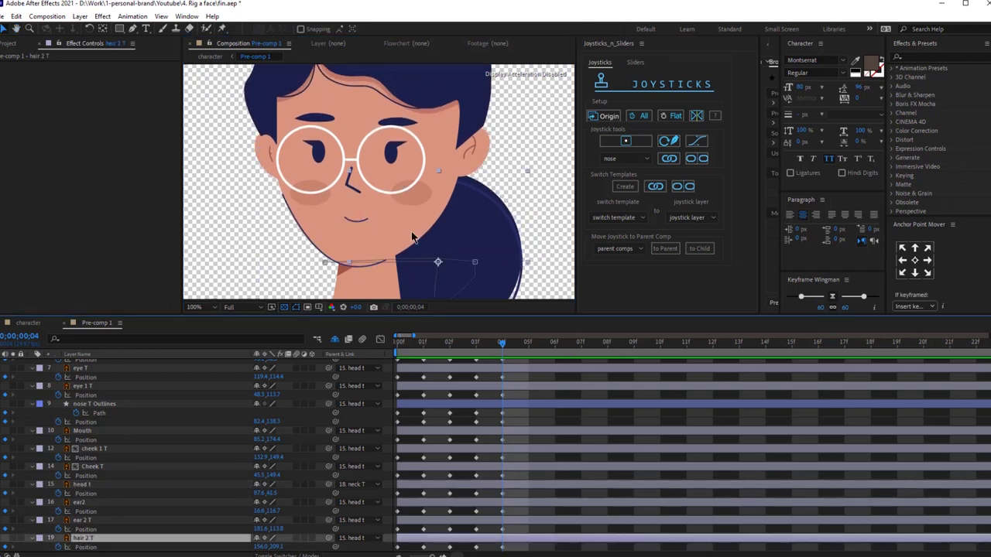
pyautogui.moveTo(485, 231); pyautogui.dragTo(488, 176)
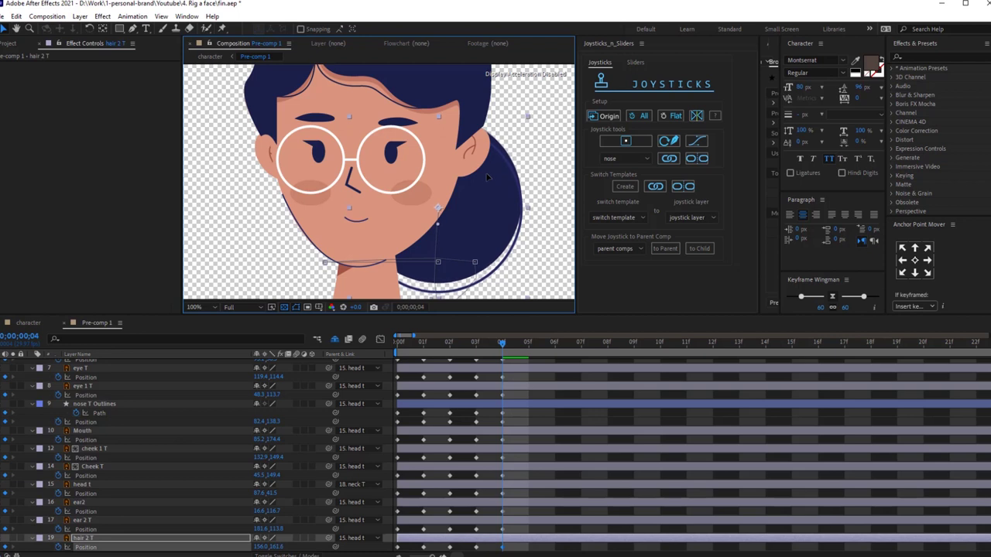
# Lower all facial features from glasses to cheeks at frame 4, excluding the front hair layers, with the glasses at about Y 140
pyautogui.click(98, 469)
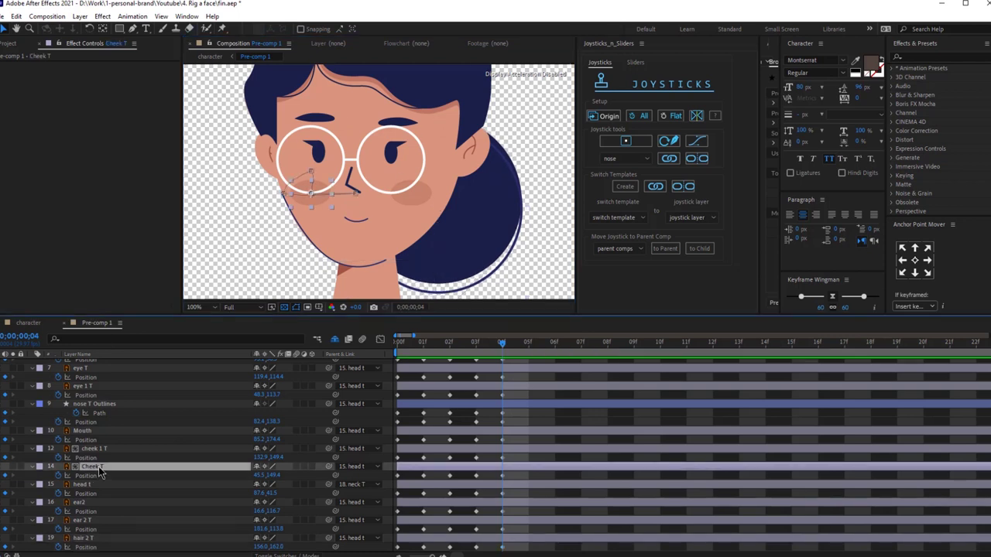
pyautogui.scroll(4, 99, 471)
pyautogui.keyDown('shift'); pyautogui.click(96, 366); pyautogui.keyUp('shift')
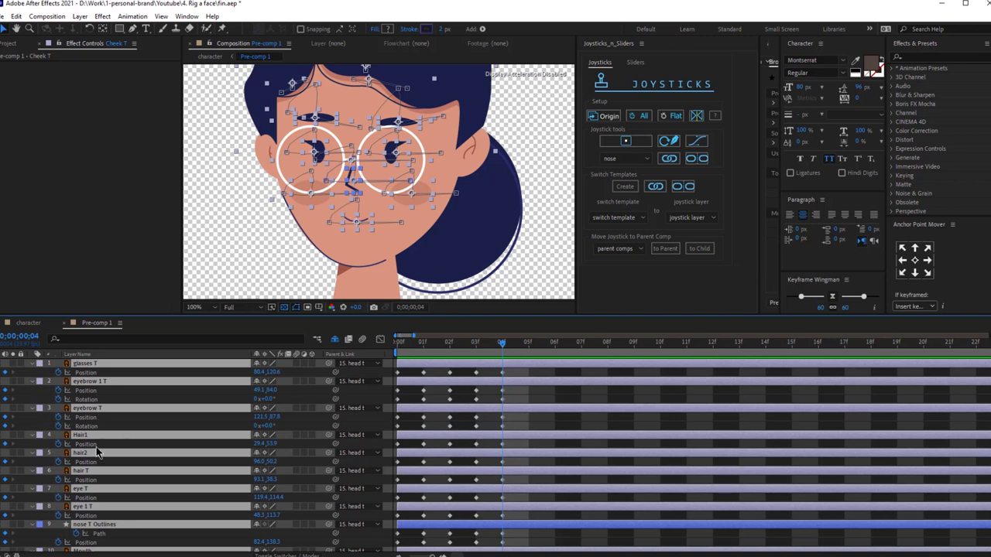
pyautogui.keyDown('ctrl'); pyautogui.click(97, 435); pyautogui.keyUp('ctrl')
pyautogui.keyDown('ctrl'); pyautogui.click(98, 453); pyautogui.keyUp('ctrl')
pyautogui.keyDown('ctrl'); pyautogui.click(96, 471); pyautogui.keyUp('ctrl')
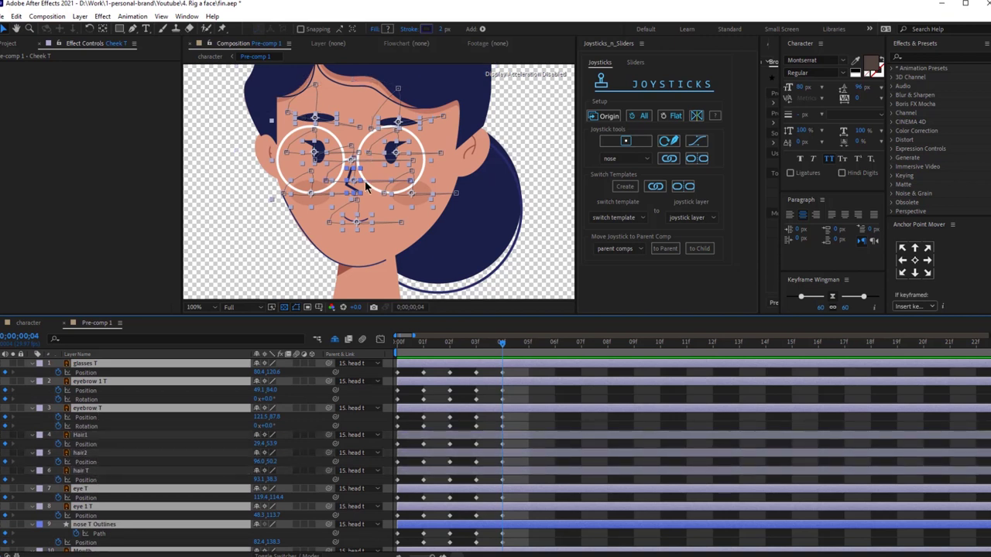
pyautogui.scroll(1, 380, 178)
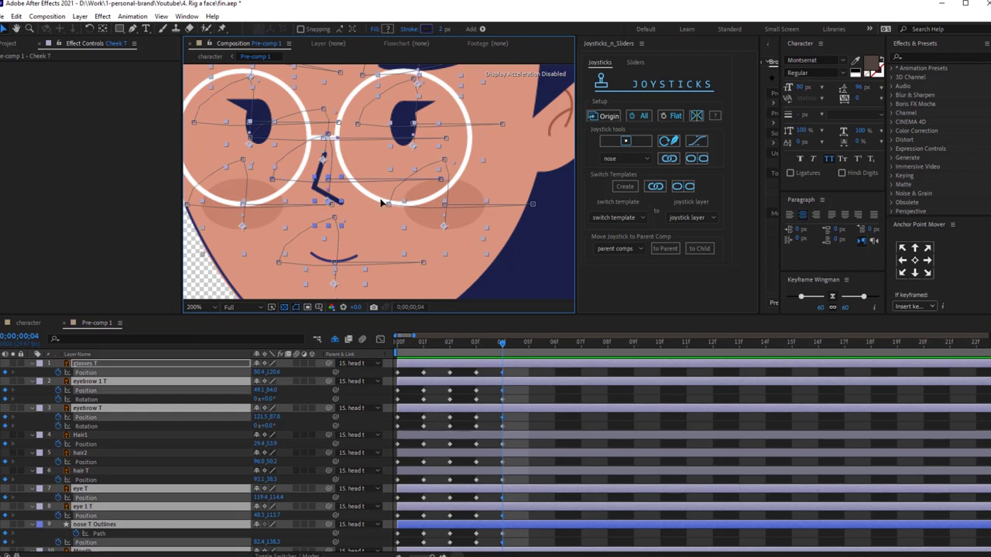
pyautogui.moveTo(381, 213); pyautogui.dragTo(385, 220)
pyautogui.scroll(-1, 384, 221)
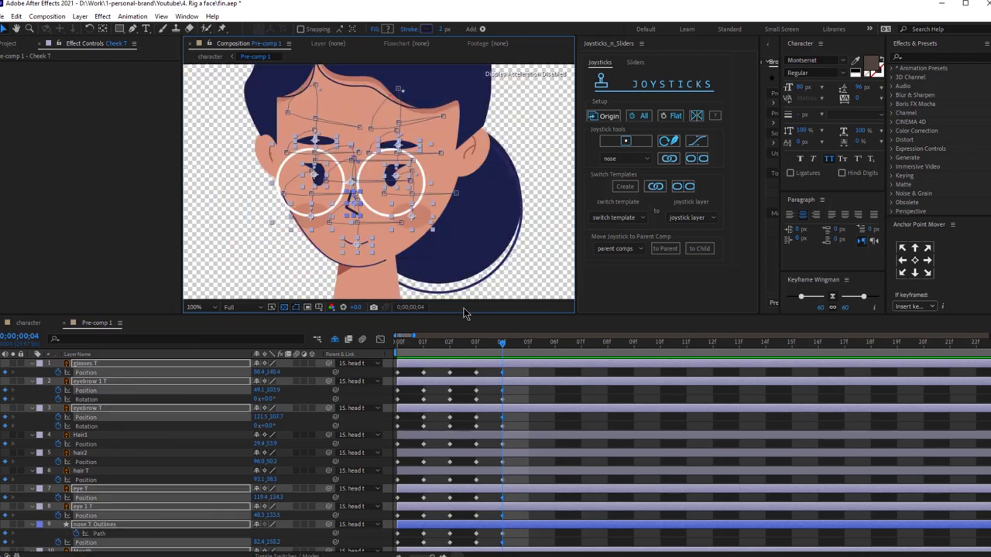
pyautogui.click(527, 404)
# Lower the front hair at frame 4, with hair T at about Y 42, Hair1 at 27.6, 60.3 and hair2 at 101.9, 55.6
pyautogui.click(421, 90)
pyautogui.click(484, 101)
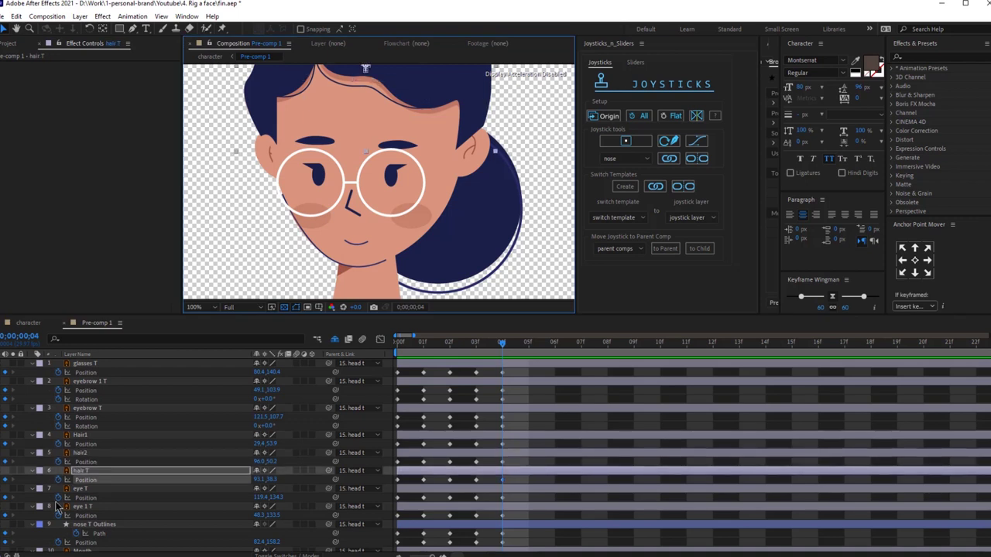
pyautogui.moveTo(396, 135); pyautogui.dragTo(387, 179)
pyautogui.moveTo(422, 111); pyautogui.dragTo(422, 117)
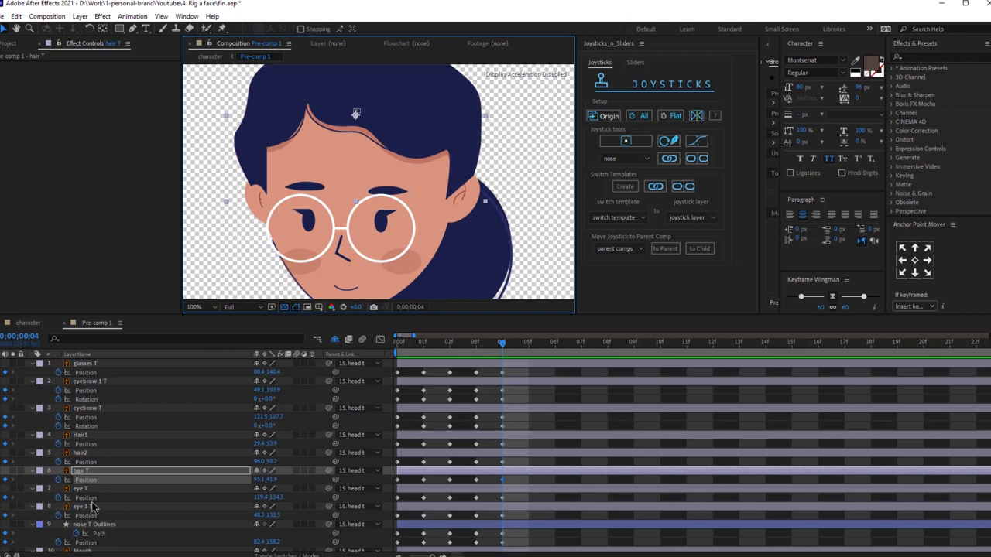
pyautogui.click(97, 453)
pyautogui.keyDown('ctrl'); pyautogui.click(98, 435); pyautogui.keyUp('ctrl')
pyautogui.moveTo(401, 152); pyautogui.dragTo(391, 157)
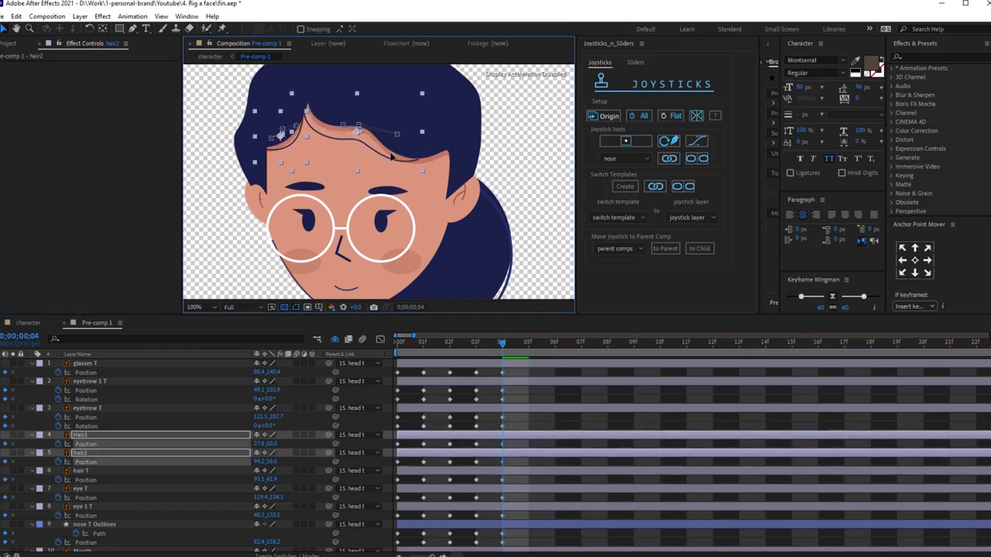
pyautogui.click(518, 443)
# Reshape the nose T Outlines path at frame 4, pulling its middle point well below the tip and straightening the bridge
pyautogui.click(340, 248)
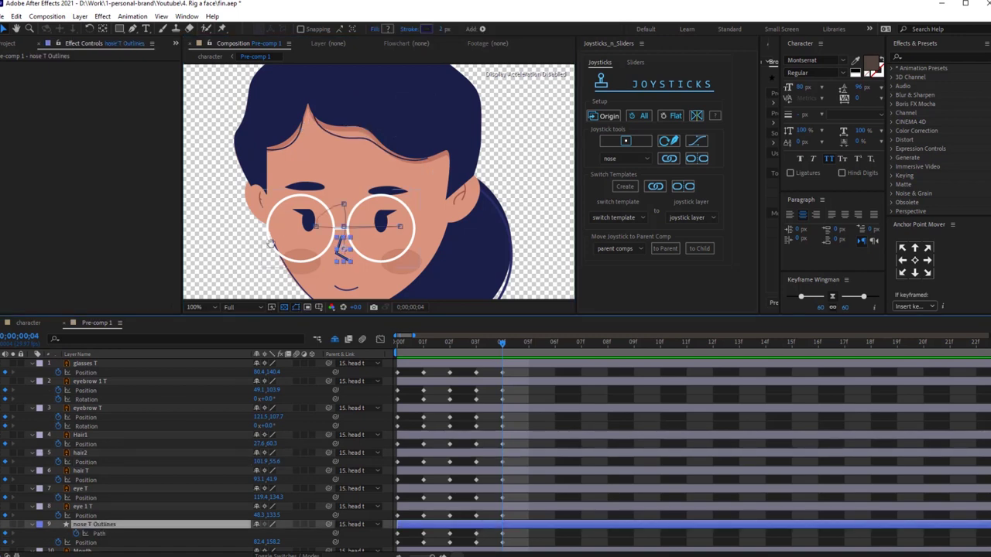
pyautogui.moveTo(271, 244); pyautogui.dragTo(306, 123)
pyautogui.scroll(1, 350, 128)
pyautogui.moveTo(375, 118); pyautogui.dragTo(364, 222)
pyautogui.scroll(1, 372, 180)
pyautogui.press('g')
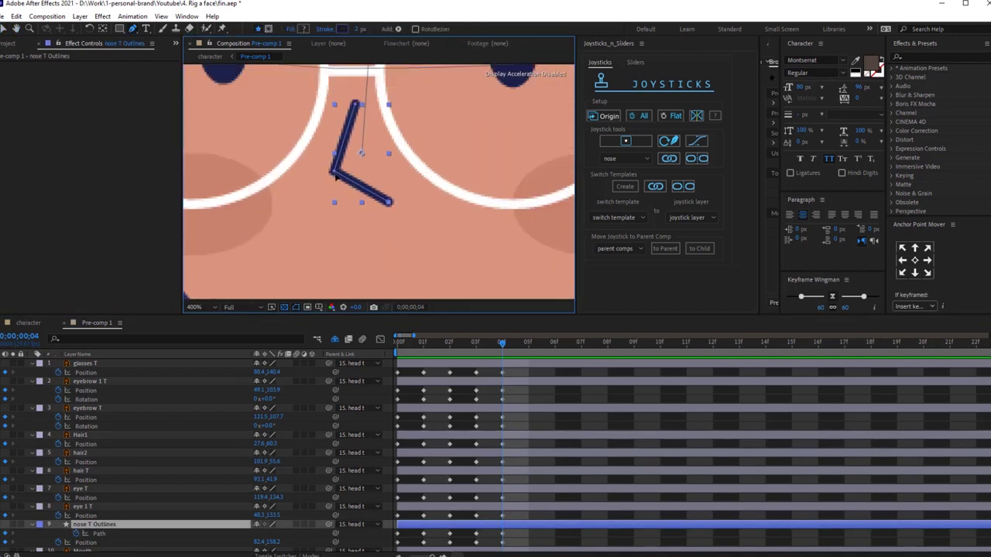
pyautogui.moveTo(332, 176)
pyautogui.mouseDown()
pyautogui.moveTo(336, 235)
pyautogui.moveTo(344, 229)
pyautogui.mouseUp()
pyautogui.moveTo(390, 204)
pyautogui.mouseDown()
pyautogui.moveTo(381, 208)
pyautogui.moveTo(385, 199)
pyautogui.mouseUp()
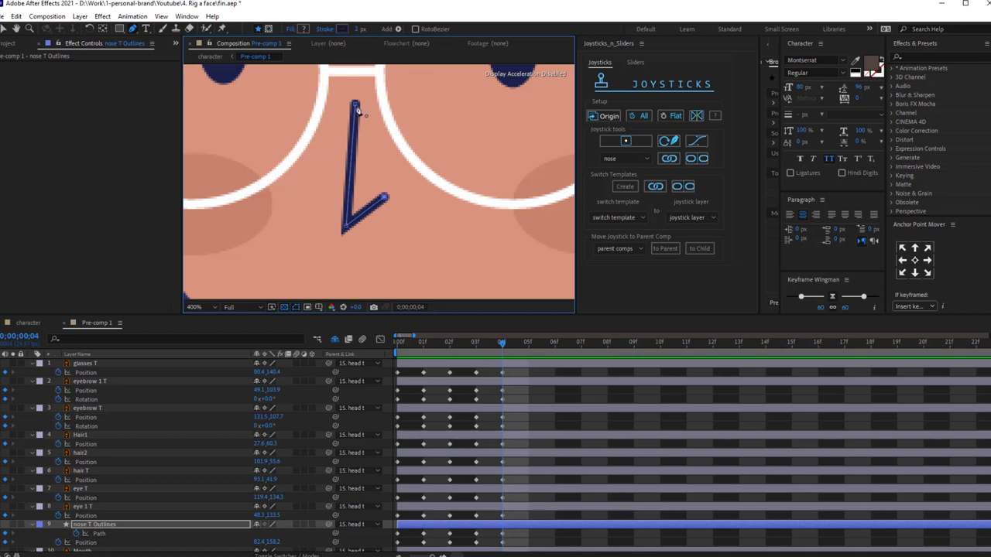
pyautogui.press('v')
pyautogui.moveTo(355, 104); pyautogui.dragTo(350, 109)
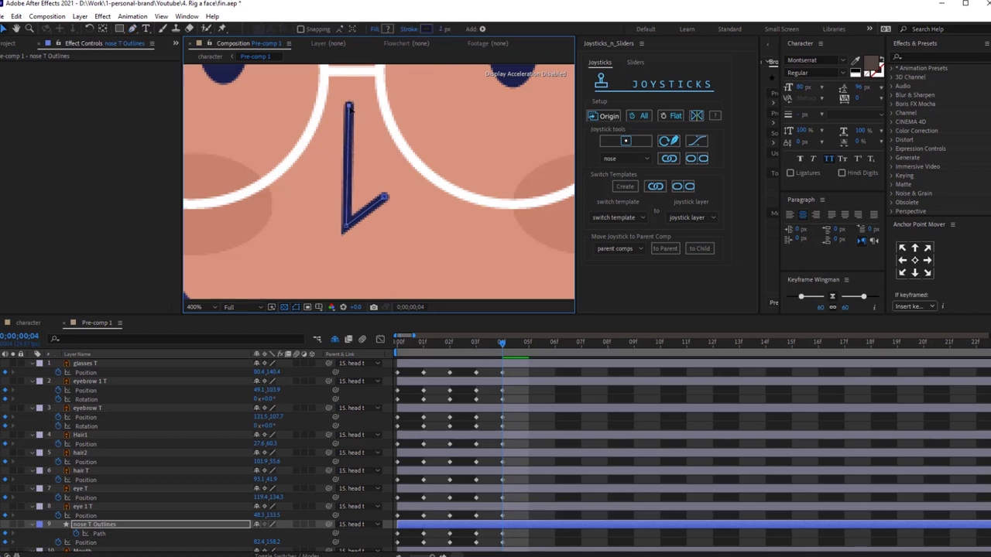
# Shorten the nose bridge at frame 4 by lowering its upper point, and shift the nose path slightly up
pyautogui.scroll(-2, 349, 109)
pyautogui.scroll(1, 376, 163)
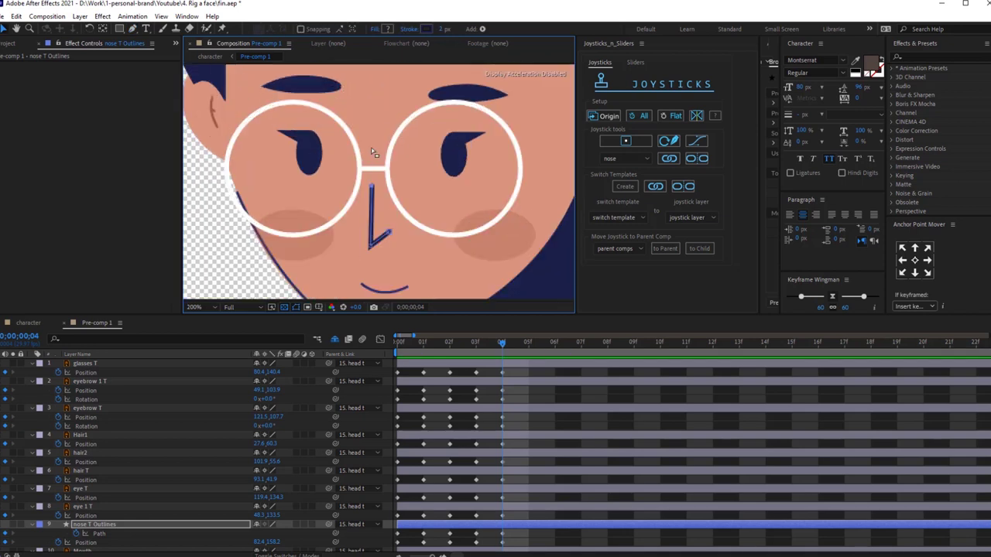
pyautogui.moveTo(372, 188); pyautogui.dragTo(373, 205)
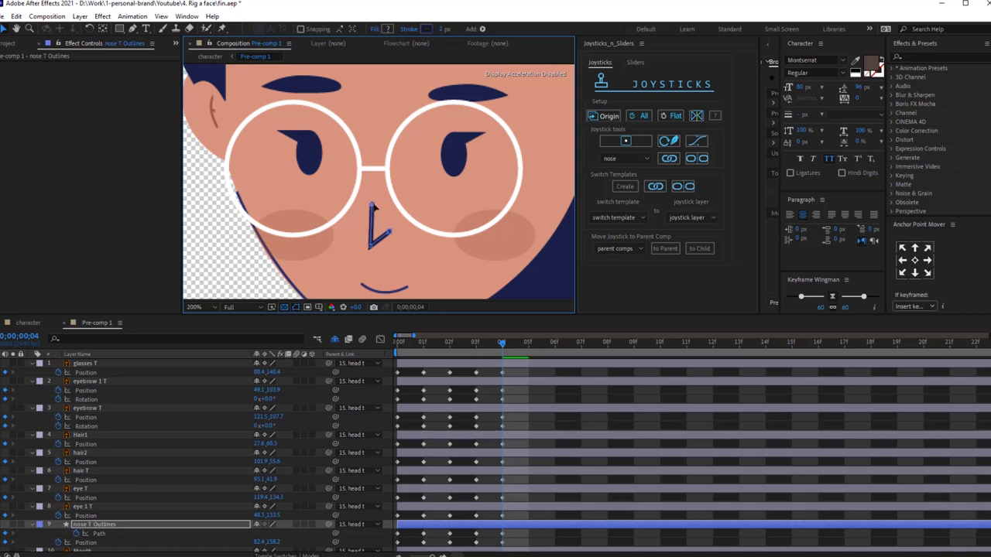
pyautogui.moveTo(390, 237); pyautogui.dragTo(389, 223)
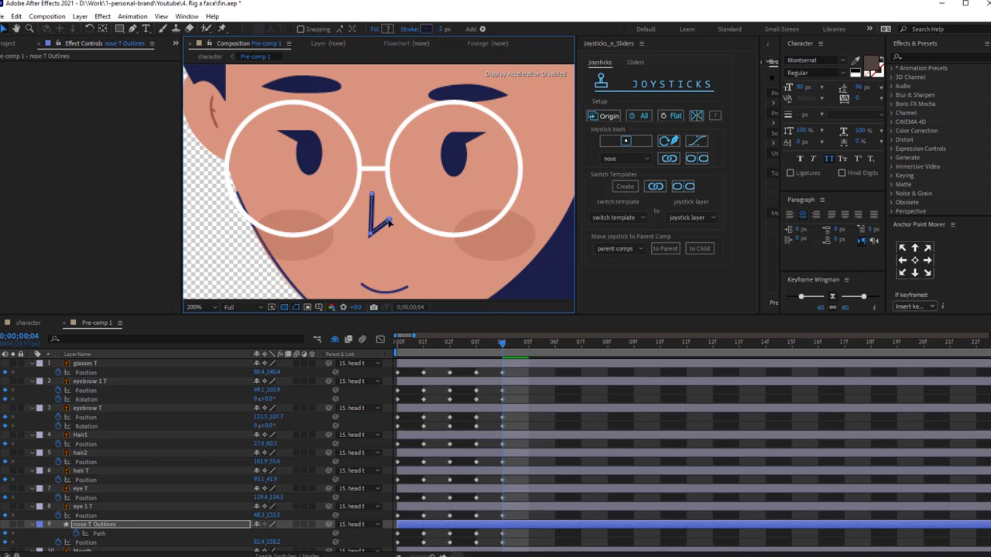
# Lower the glasses to about Y 157 at frame 4, with eyebrow 1 T at about Y 113 and eyebrow T at Y 116
pyautogui.click(415, 154)
pyautogui.moveTo(416, 154); pyautogui.dragTo(416, 206)
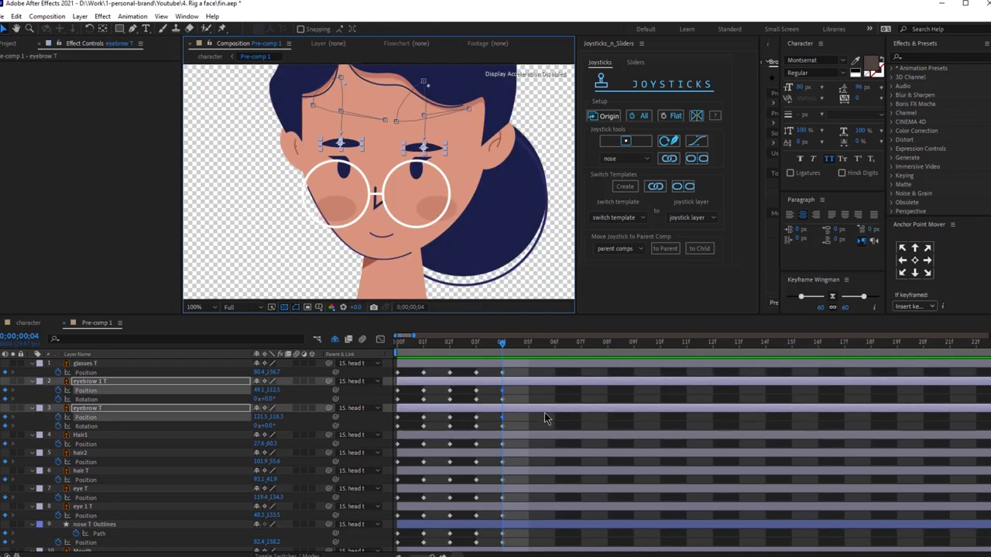
pyautogui.click(545, 419)
# Rotate eyebrow 1 T to -9° and eyebrow T to 16° at frame 4
pyautogui.click(268, 400)
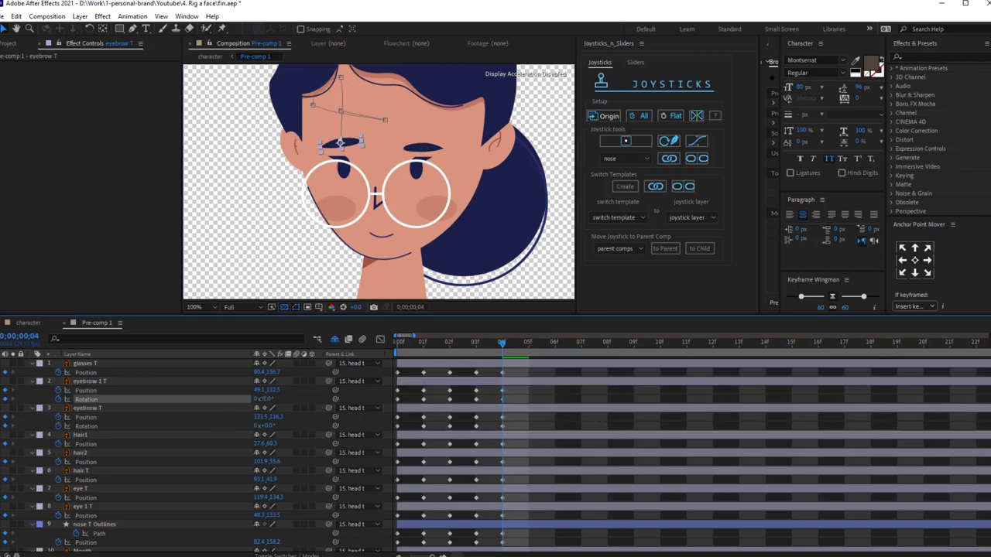
pyautogui.keyDown('shift'); pyautogui.click(268, 426); pyautogui.keyUp('shift')
pyautogui.moveTo(268, 426); pyautogui.dragTo(273, 426)
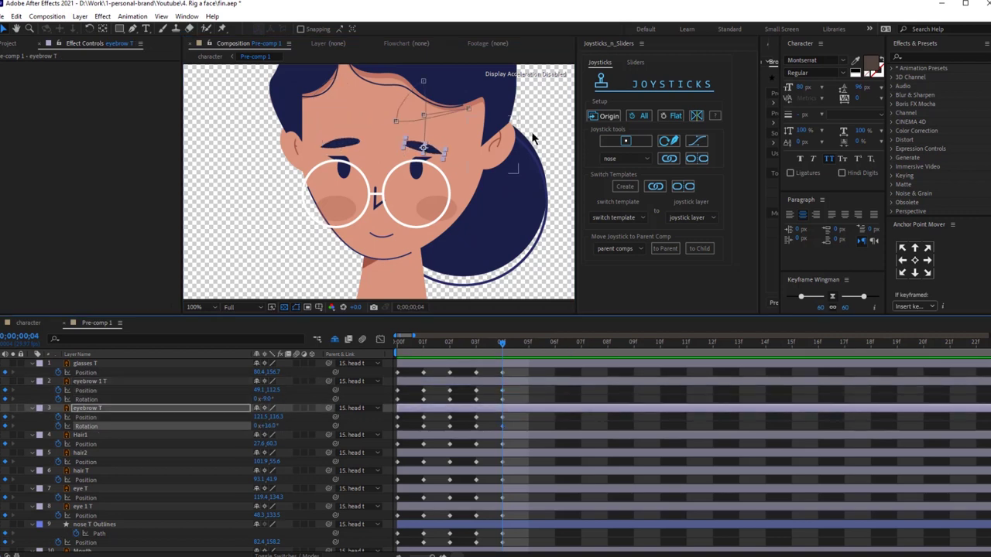
pyautogui.scroll(-1, 533, 135)
pyautogui.click(506, 149)
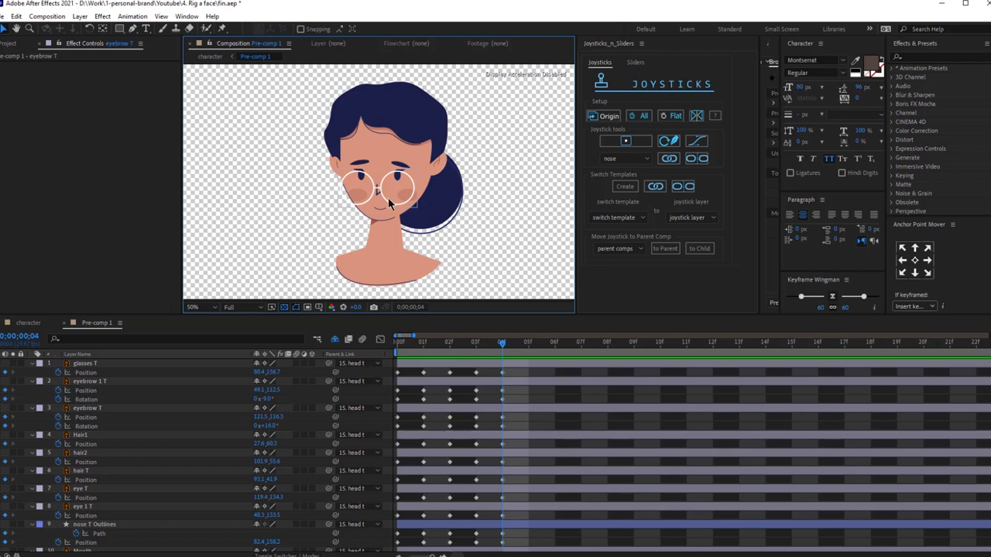
# Raise the middle point of the nose T Outlines path at frame 4 to flatten the underside of the nose
pyautogui.scroll(4, 388, 197)
pyautogui.click(487, 531)
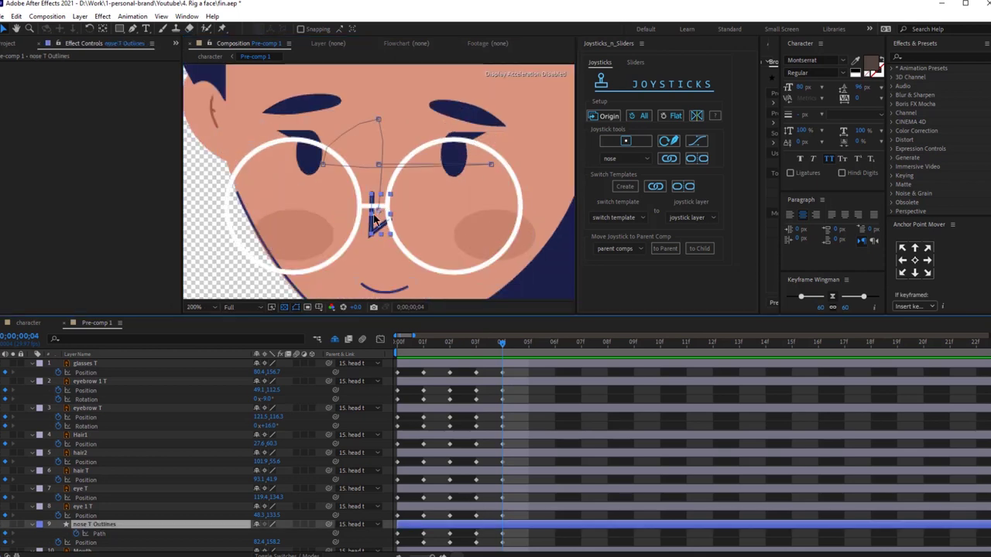
pyautogui.press('g')
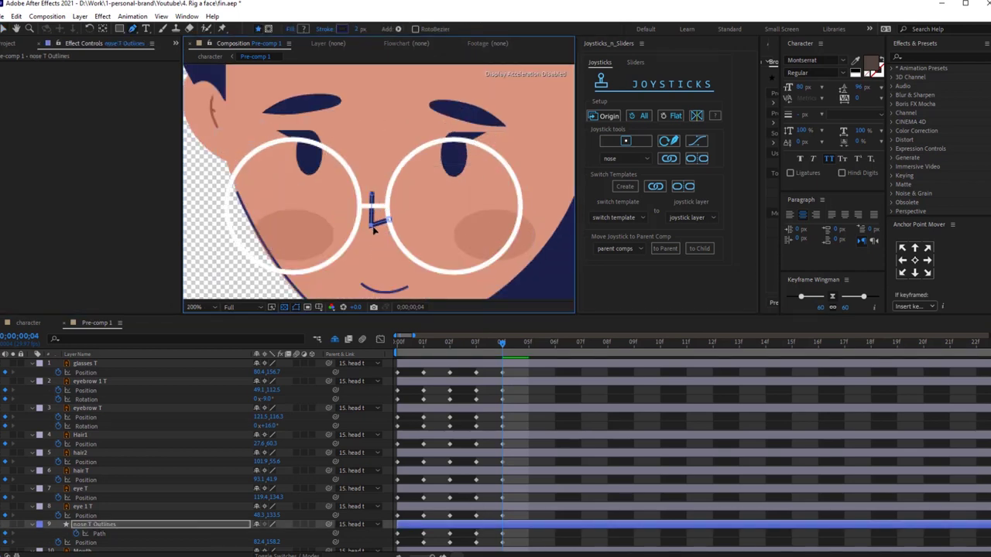
pyautogui.press('v')
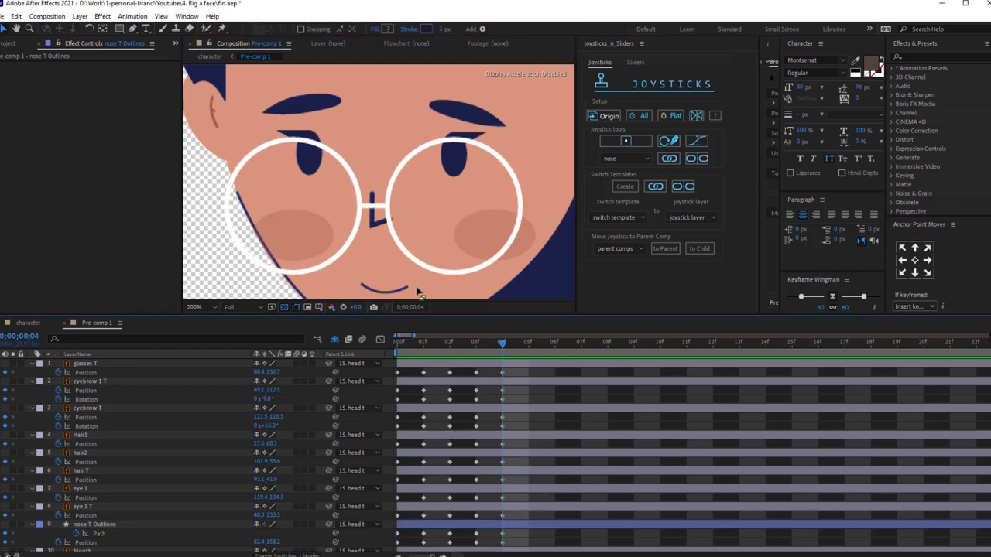
# Raise the back hair, hair 2 T, to about Y 130 at frame 4 and end the work area at that frame
pyautogui.scroll(-4, 410, 222)
pyautogui.click(407, 100)
pyautogui.scroll(-3, 504, 451)
pyautogui.press('n')
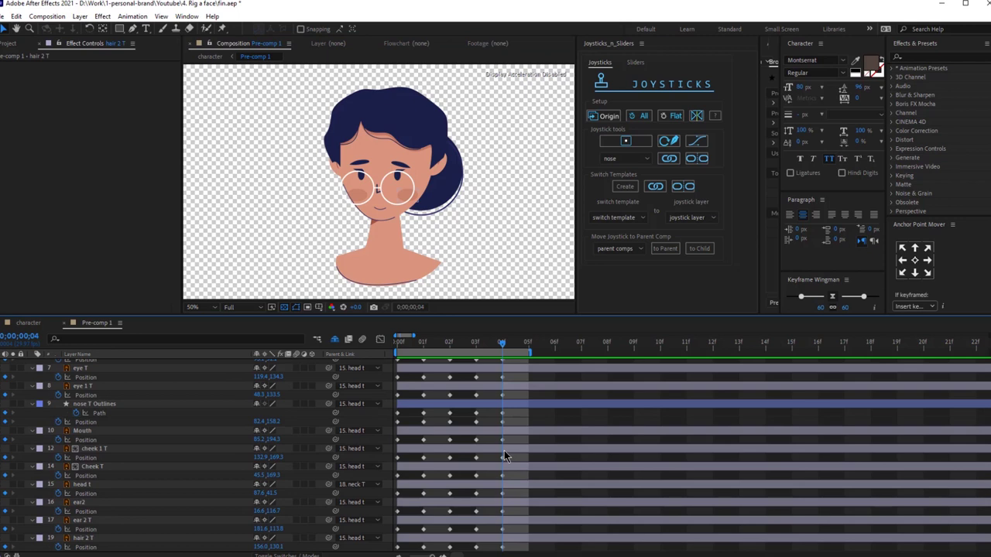
# Review the head poses frame by frame from frame 0 to frame 4
pyautogui.click(404, 338)
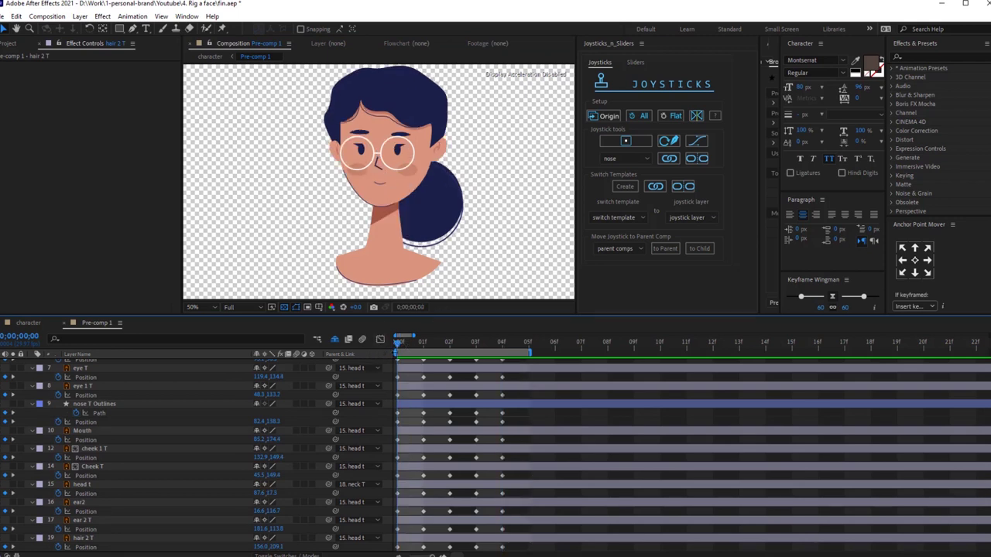
pyautogui.click(423, 345)
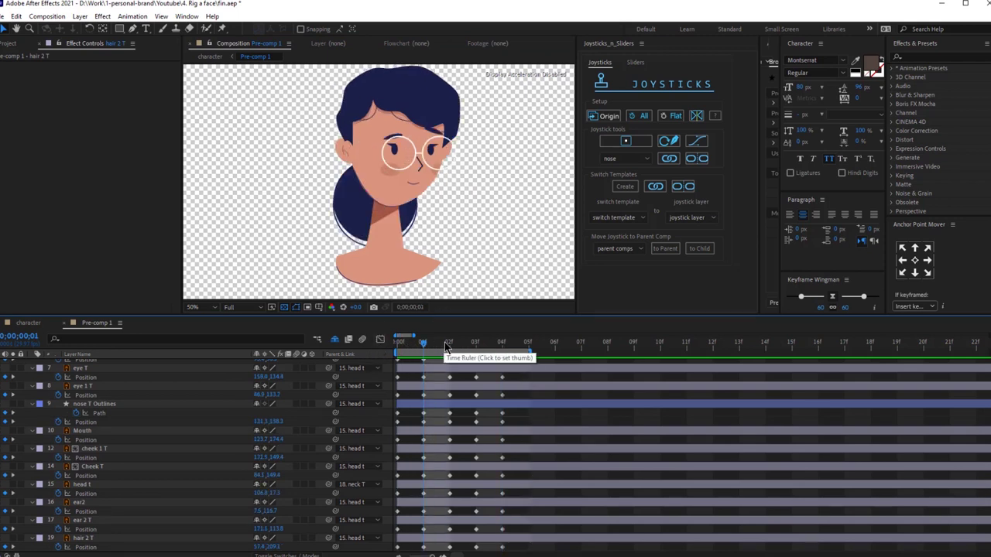
pyautogui.click(449, 346)
pyautogui.click(475, 348)
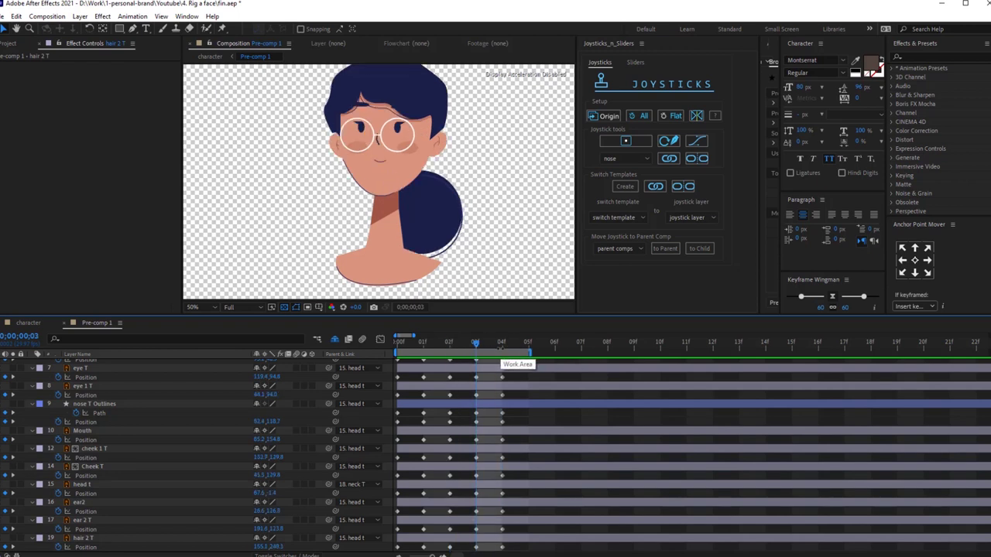
pyautogui.click(500, 346)
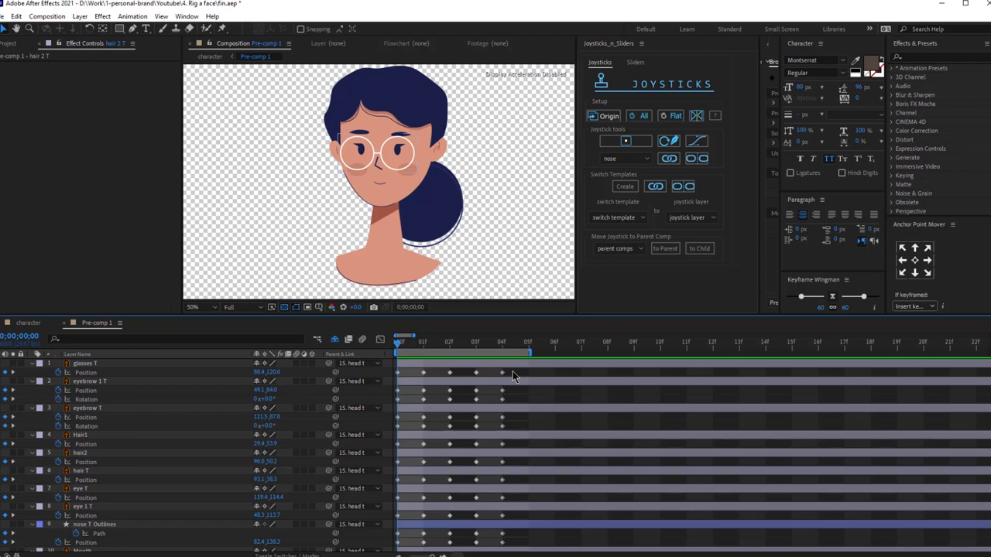
# Select all face keyframes from frame 0 to frame 4 and create a joystick controller named Face from them
pyautogui.moveTo(512, 371); pyautogui.dragTo(199, 554)
pyautogui.click(626, 143)
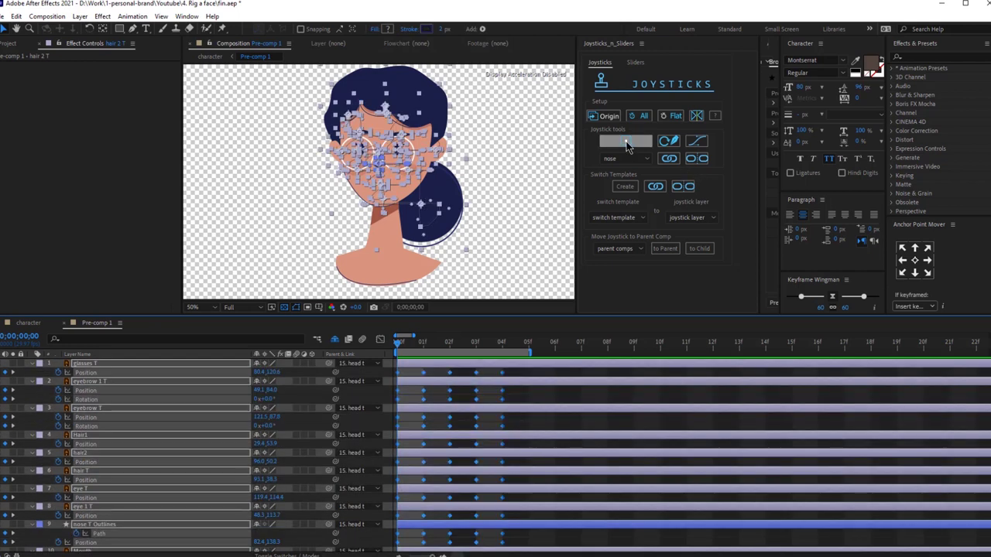
pyautogui.click(635, 145)
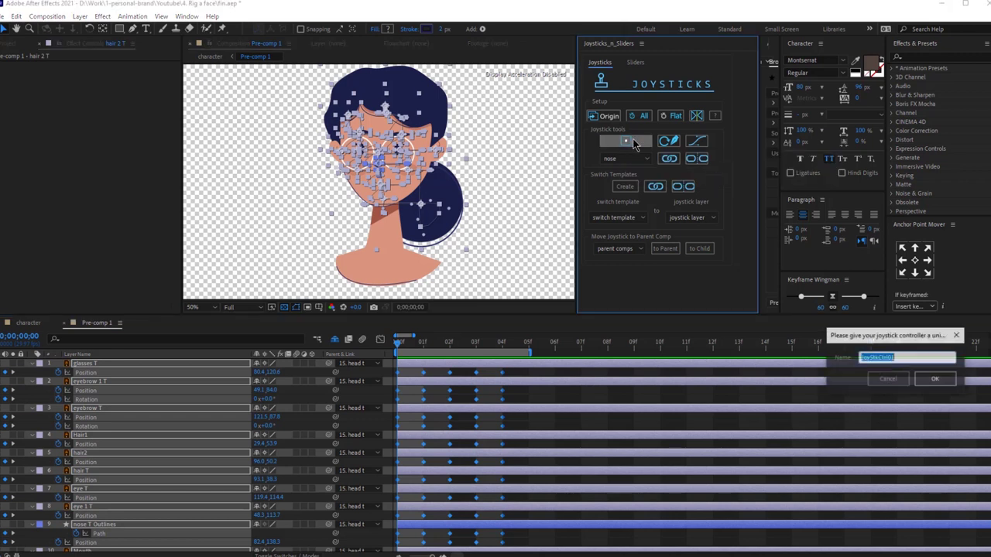
pyautogui.moveTo(902, 343); pyautogui.dragTo(480, 242)
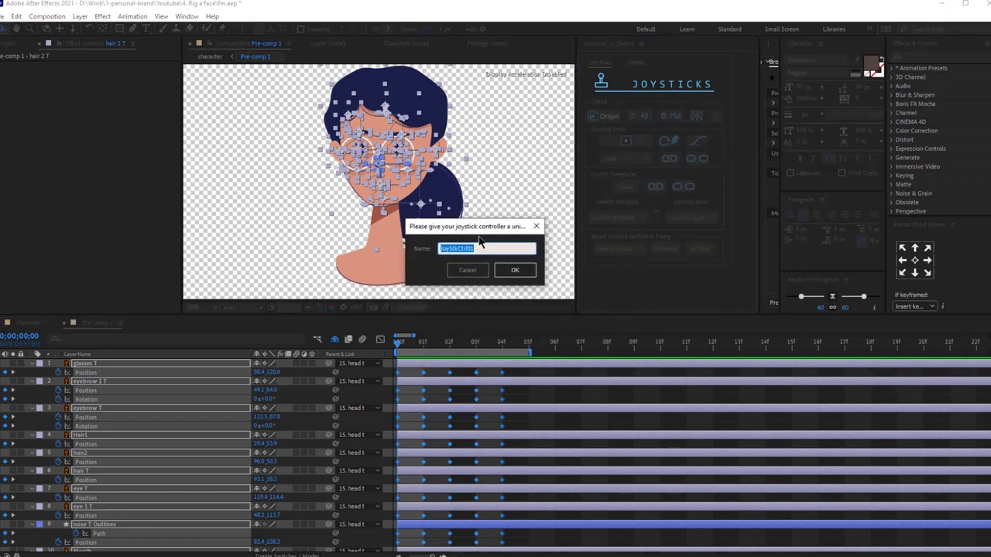
pyautogui.write('Face')
pyautogui.click(523, 274)
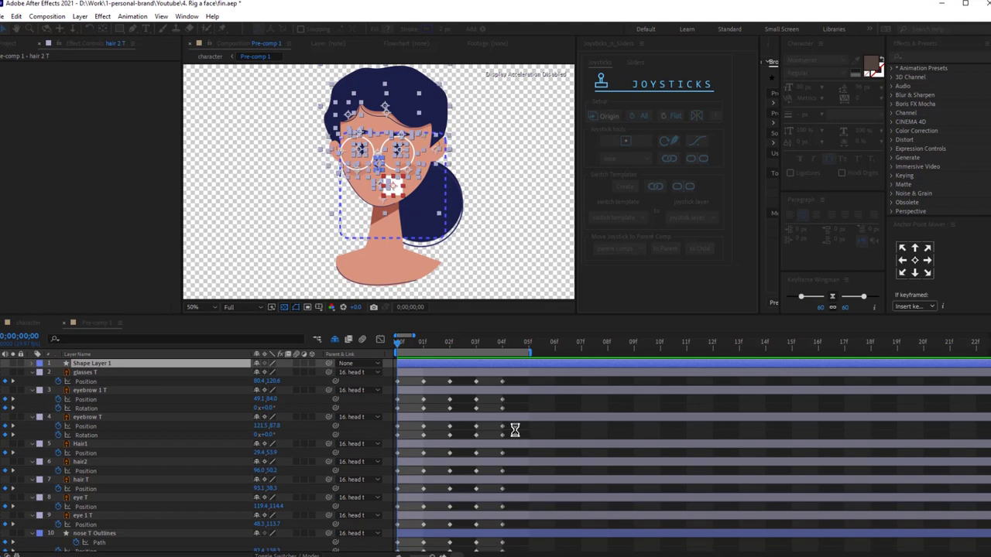
# Move the Face Origin joystick box off the face into the empty area beside the head
pyautogui.click(257, 373)
pyautogui.click(189, 365)
pyautogui.click(415, 231)
pyautogui.moveTo(416, 230); pyautogui.dragTo(540, 194)
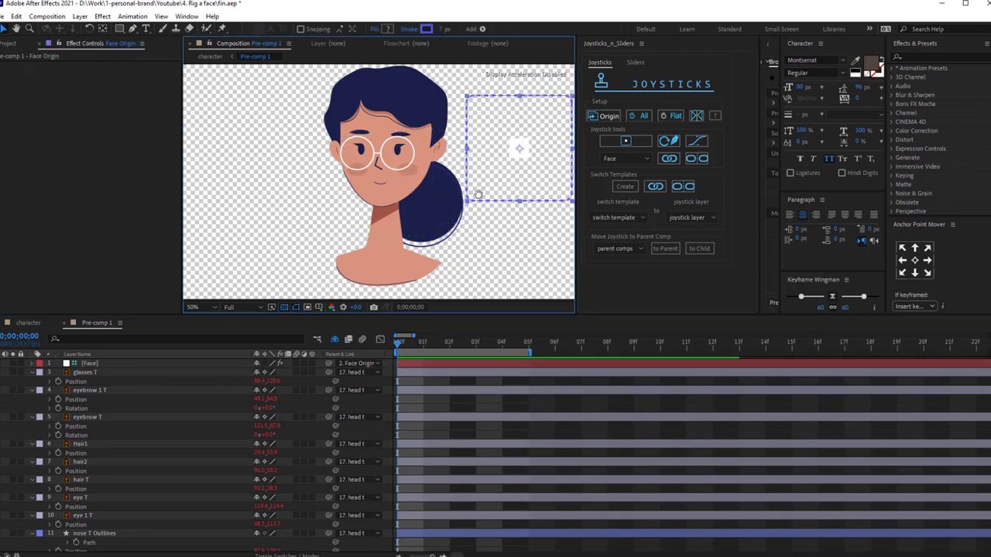
# Test the head turns by moving the Face joystick's handle around its box
pyautogui.moveTo(478, 194); pyautogui.dragTo(430, 230)
pyautogui.click(444, 385)
pyautogui.click(463, 363)
pyautogui.moveTo(472, 194); pyautogui.dragTo(529, 181)
# Reveal the shy layers, select all layers and unbind them from the Face joystick to restore their keyframes
pyautogui.click(82, 353)
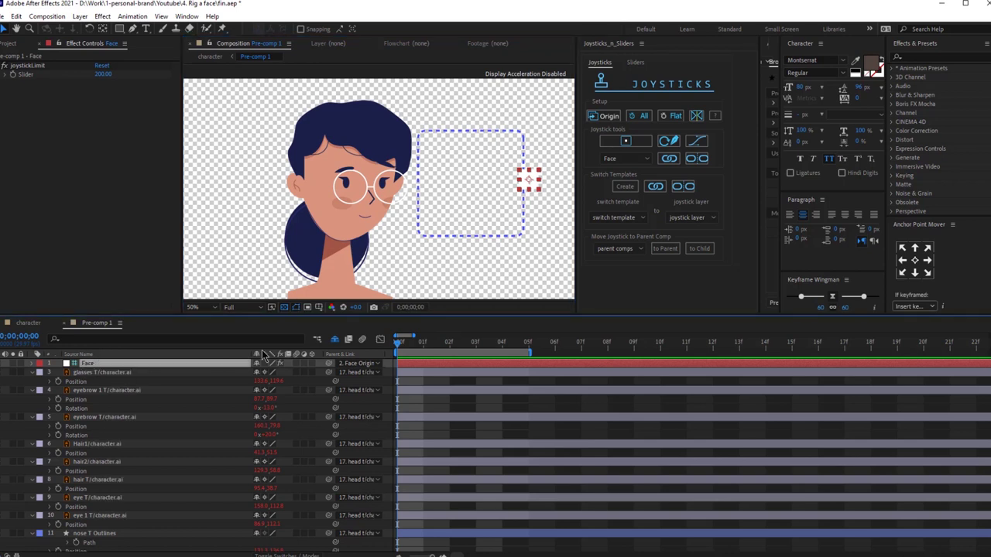
pyautogui.click(331, 343)
pyautogui.click(112, 374)
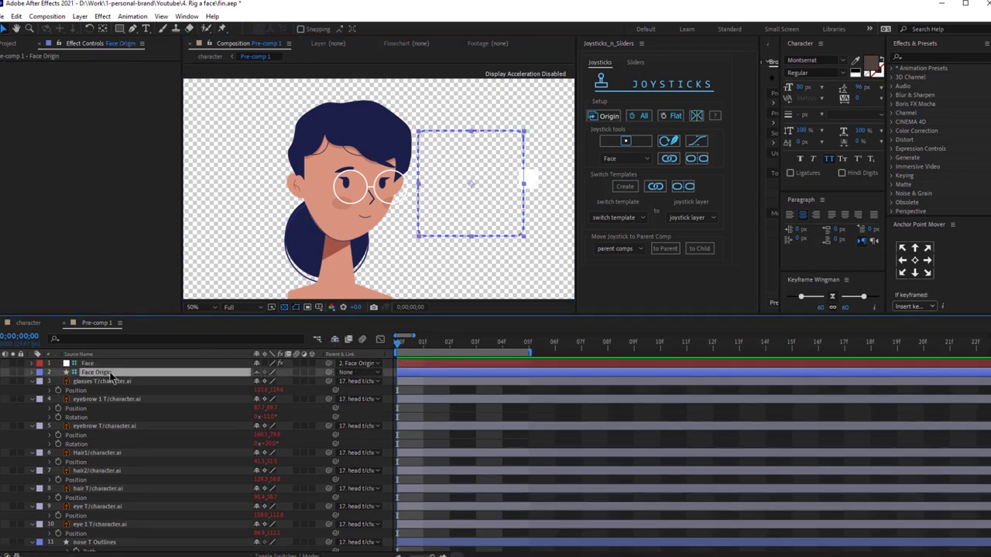
pyautogui.hotkey('ctrl', 'a')
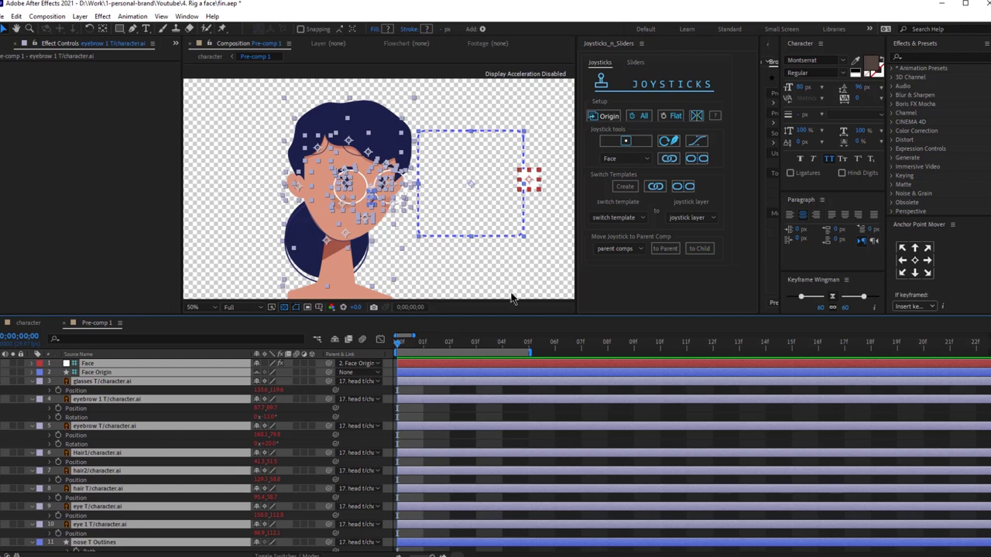
pyautogui.click(696, 159)
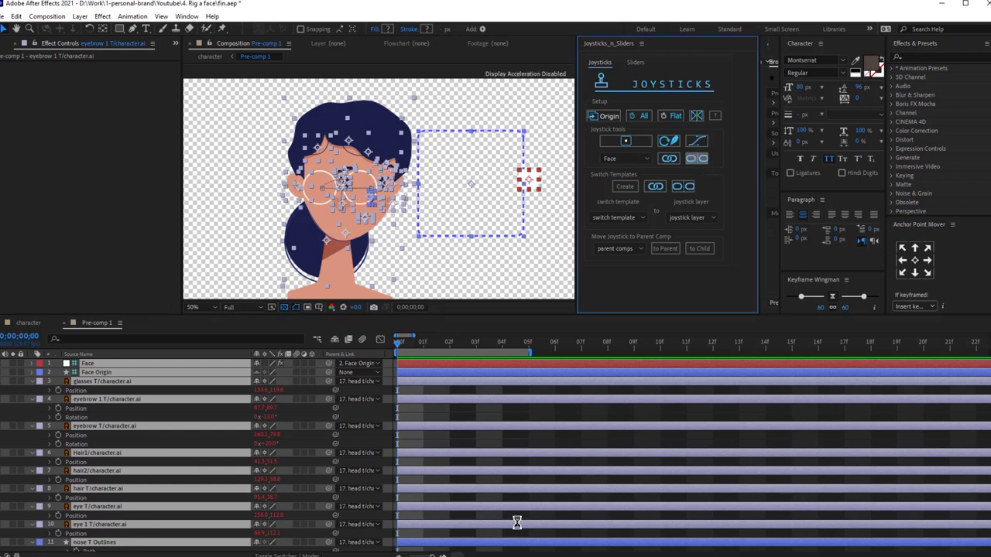
# Shift the nose T Outlines layer at frame 1 to X 134 and compare the pose with frame 2
pyautogui.click(423, 351)
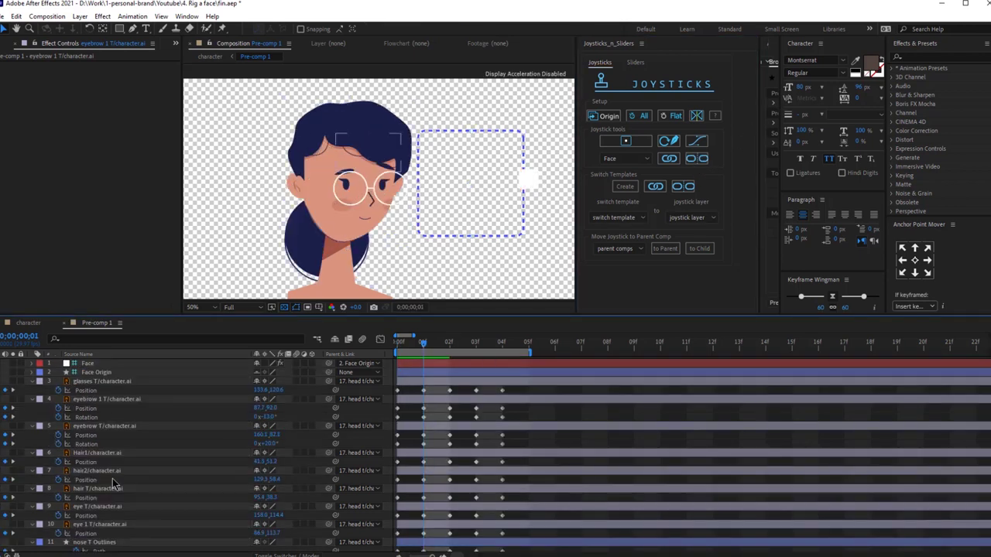
pyautogui.scroll(-3, 113, 484)
pyautogui.click(116, 489)
pyautogui.scroll(6, 356, 209)
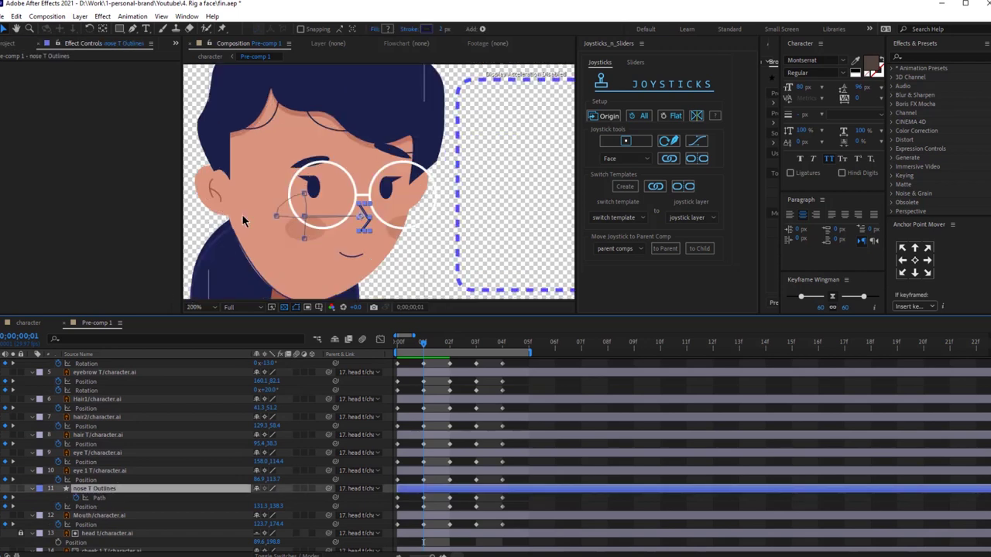
pyautogui.moveTo(472, 251); pyautogui.dragTo(475, 242)
pyautogui.moveTo(460, 141); pyautogui.dragTo(476, 161)
pyautogui.press('v')
pyautogui.scroll(-2, 469, 159)
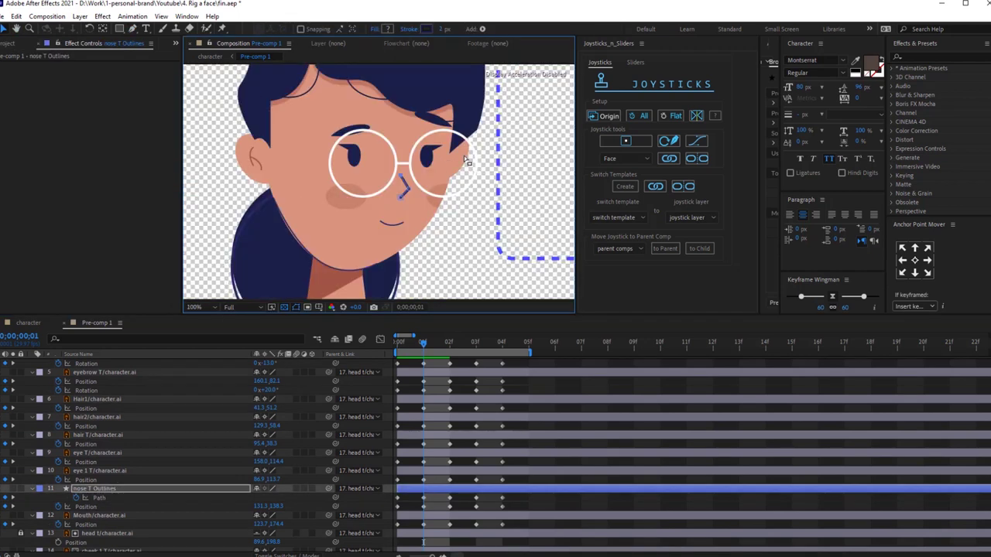
pyautogui.scroll(1, 470, 160)
pyautogui.click(449, 343)
pyautogui.click(423, 343)
pyautogui.click(433, 489)
# Bind all layers to the Face joystick again and move its handle to test the corrected head turn
pyautogui.hotkey('ctrl', 'a')
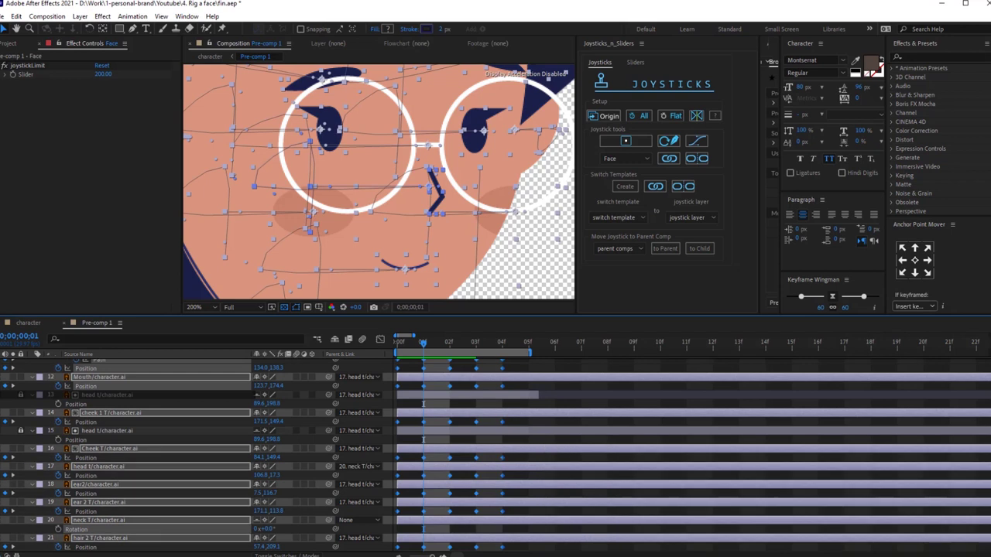
pyautogui.scroll(4, 542, 403)
pyautogui.click(671, 160)
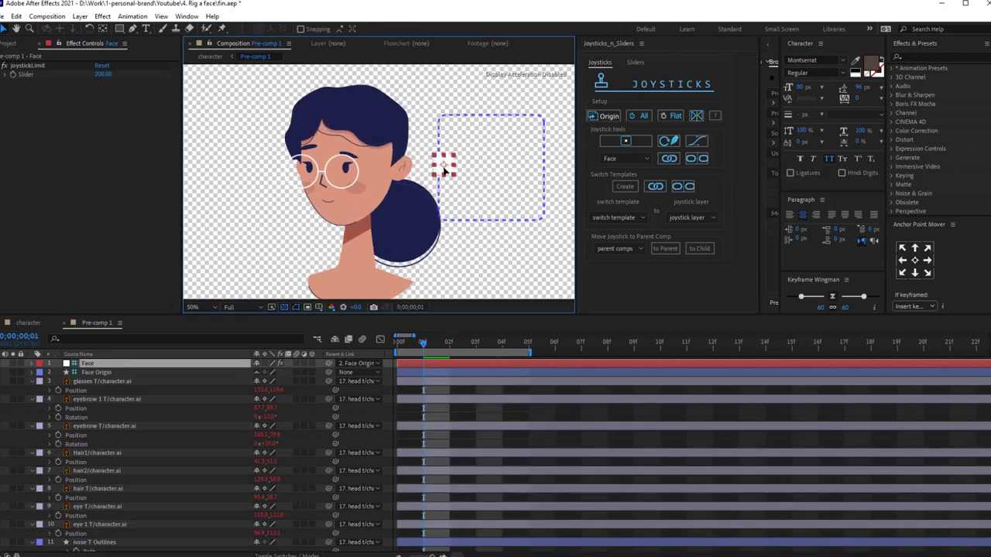
pyautogui.moveTo(545, 137); pyautogui.dragTo(500, 161)
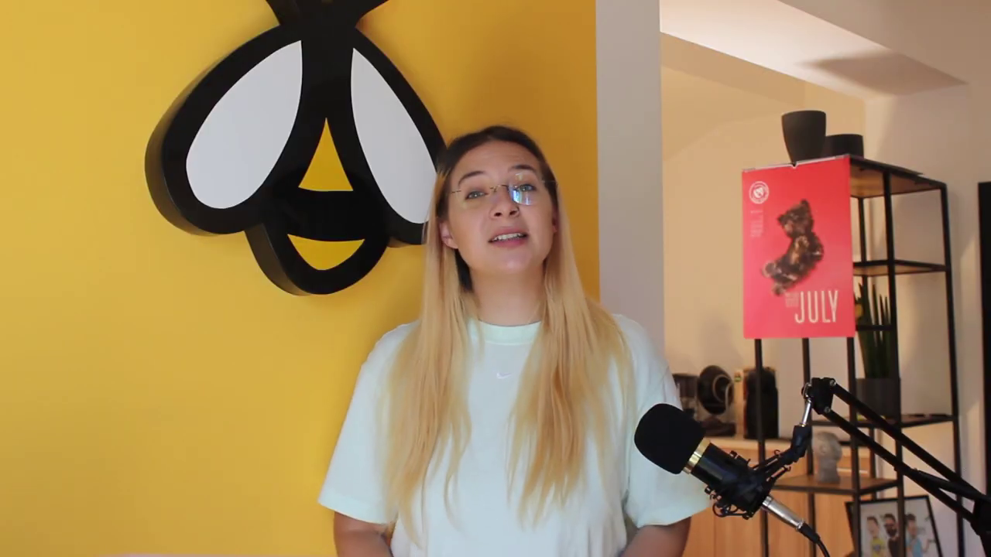